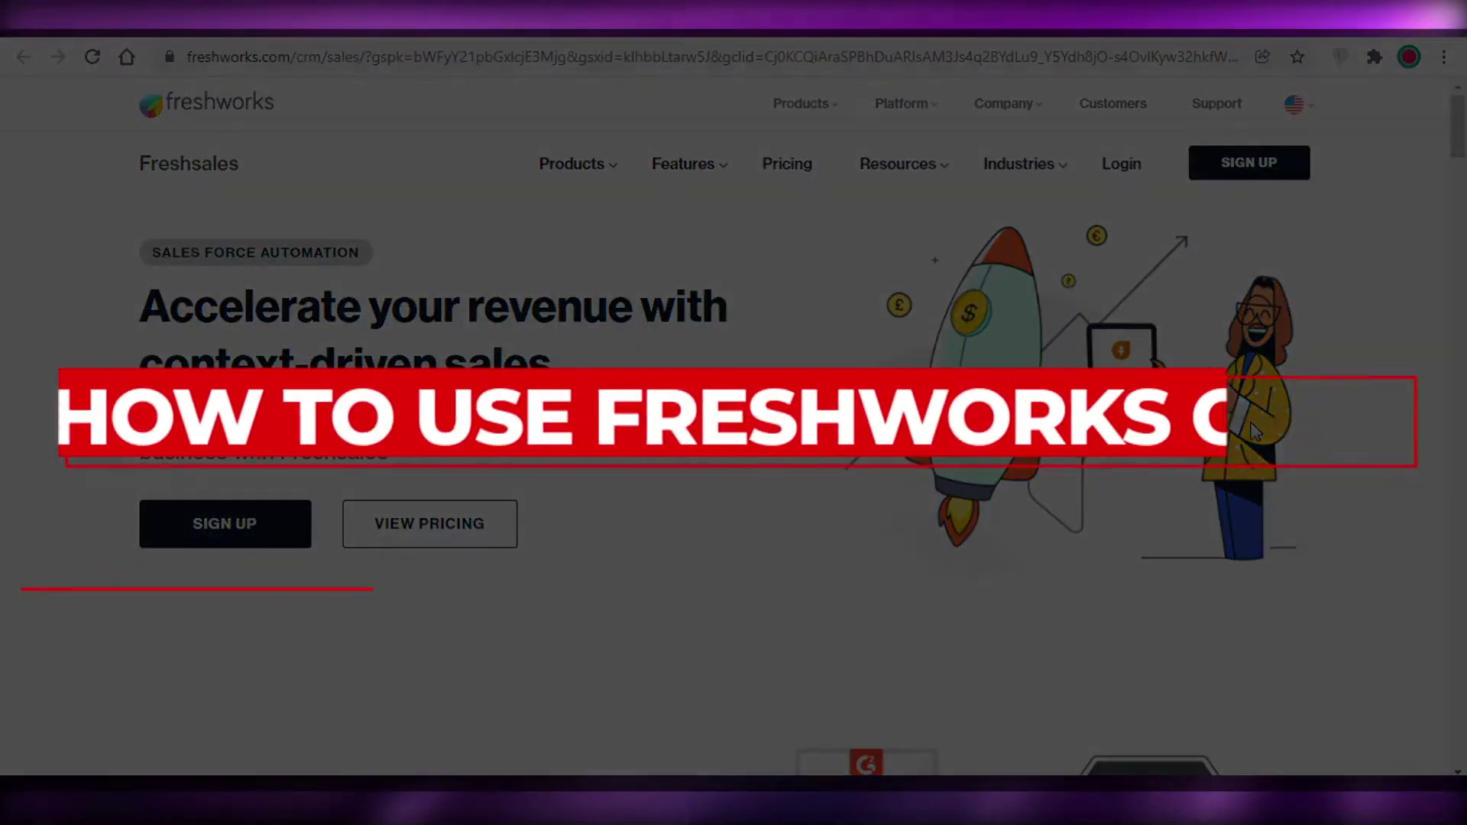
# Scroll up and down the Freshsales landing page to survey its content
pyautogui.scroll(-1, 833, 737)
pyautogui.scroll(-8, 1146, 452)
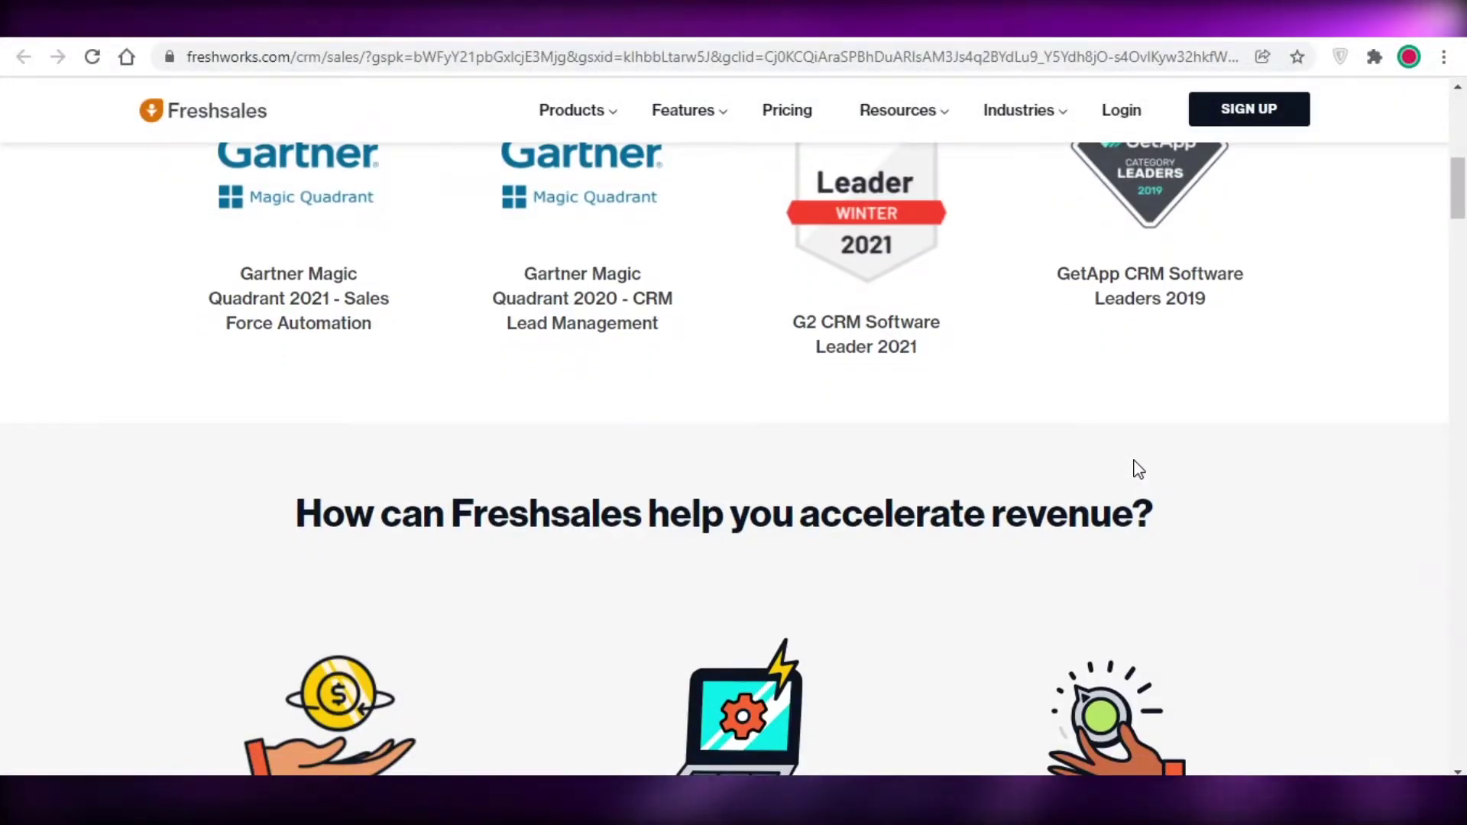
pyautogui.scroll(5, 1066, 519)
pyautogui.scroll(3, 1066, 521)
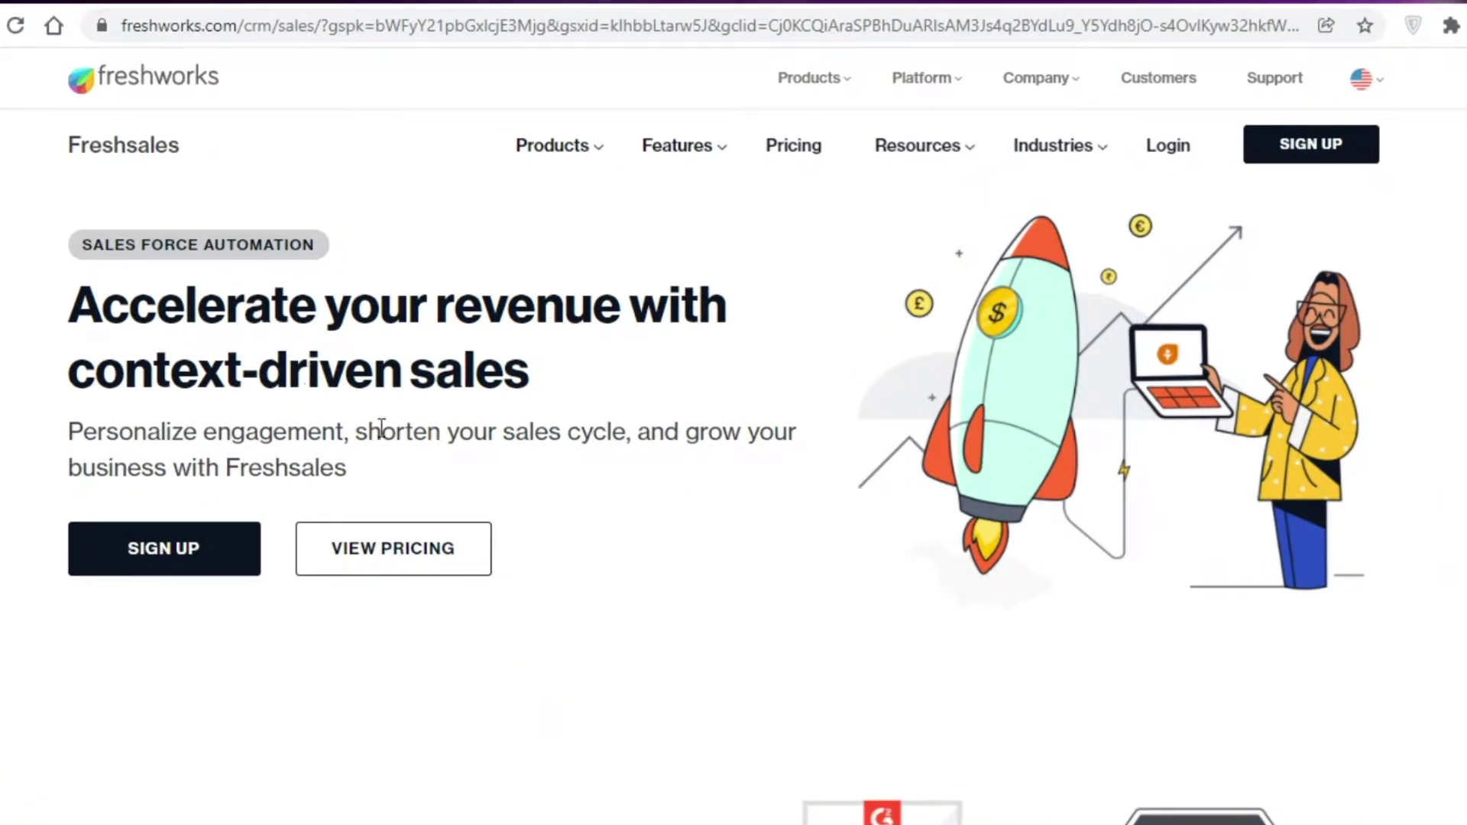
pyautogui.scroll(-5, 301, 337)
pyautogui.scroll(5, 157, 72)
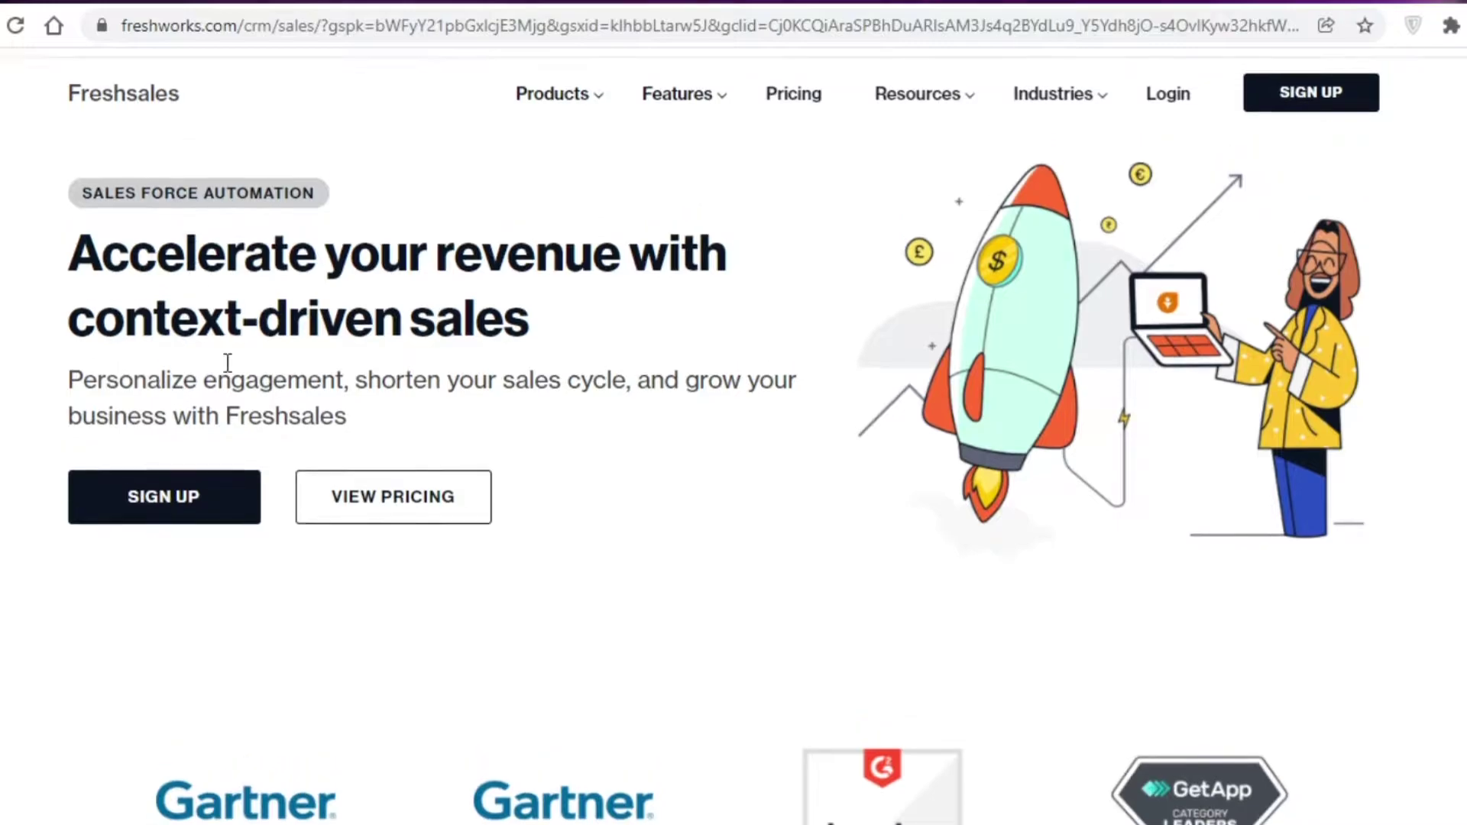
pyautogui.scroll(1, 227, 362)
# Go to the Freshsales product page from the Products menu and open its 21-day trial sign-up
pyautogui.moveTo(802, 81)
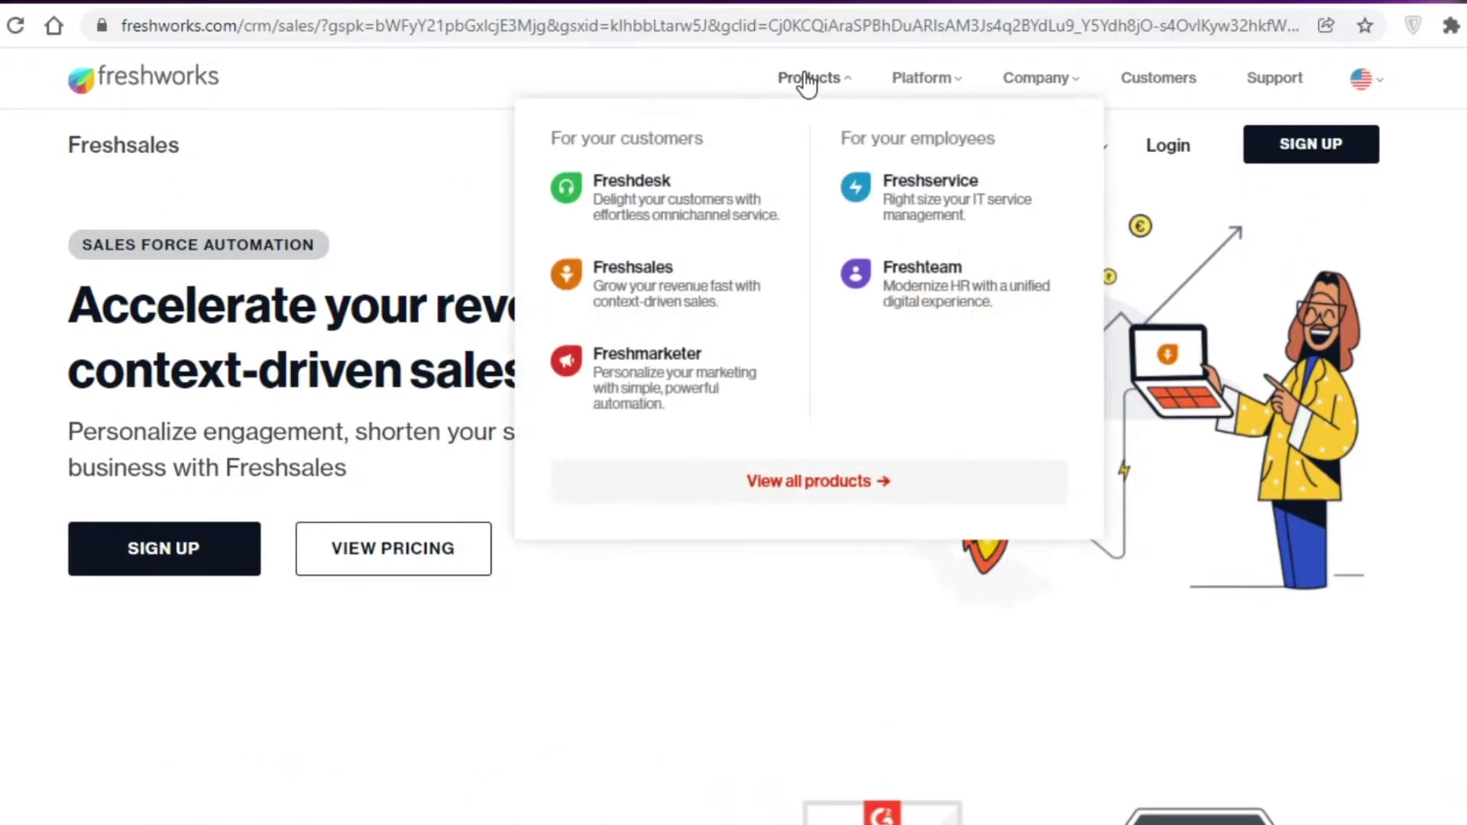
pyautogui.click(601, 300)
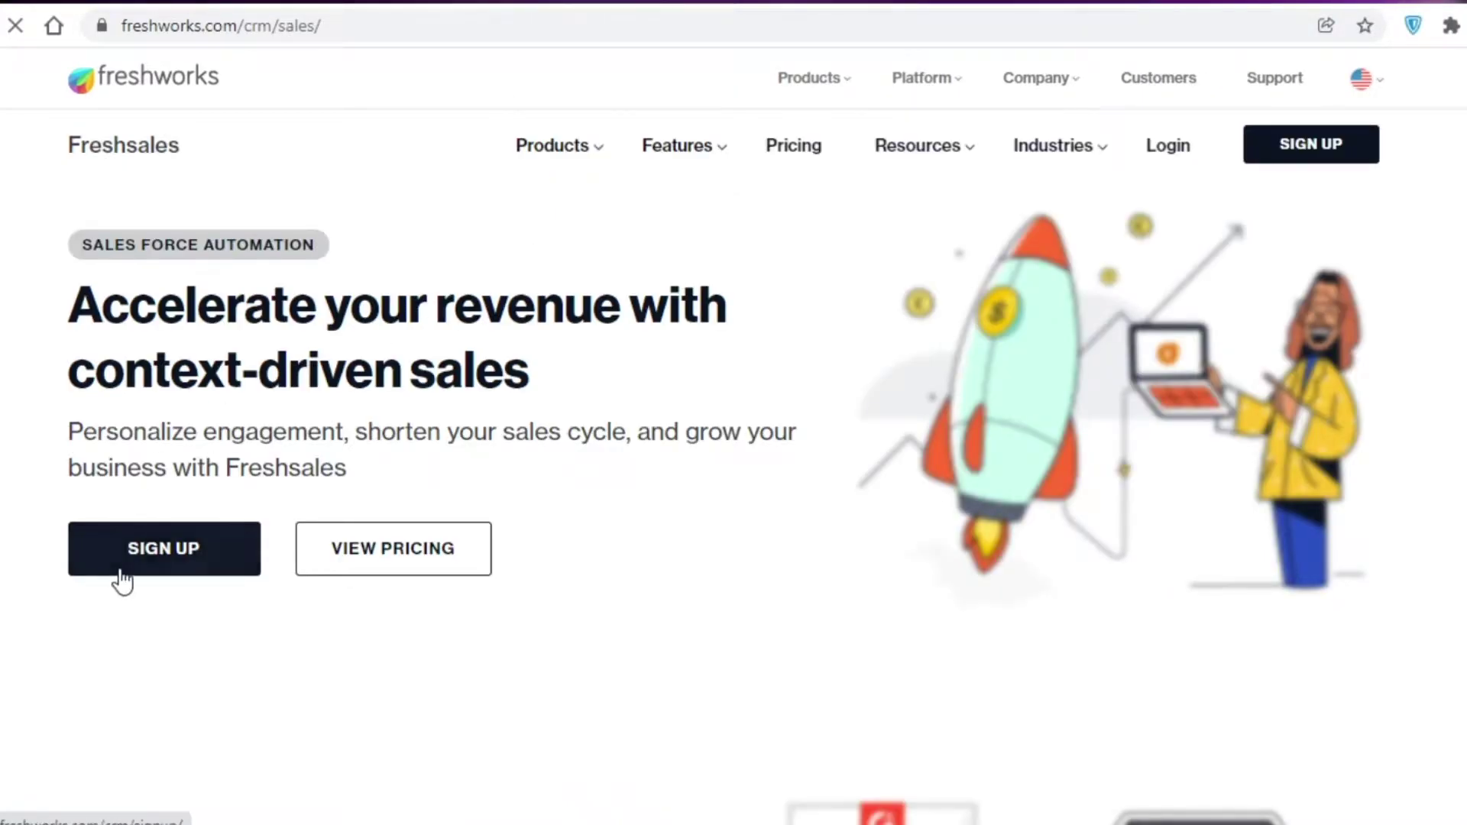
pyautogui.click(136, 564)
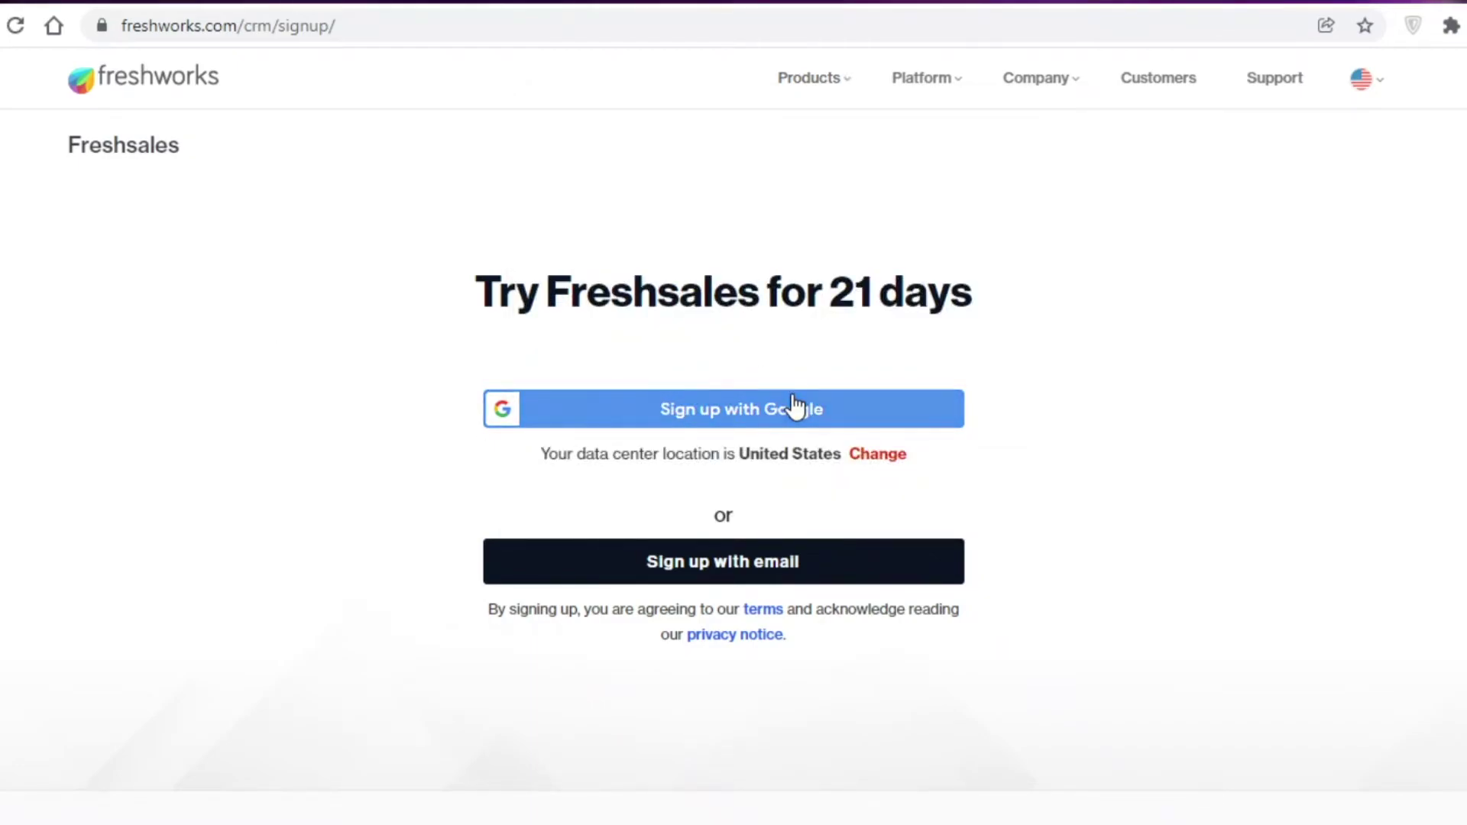
# Sign up for the Freshsales free trial using a Google account
pyautogui.click(780, 424)
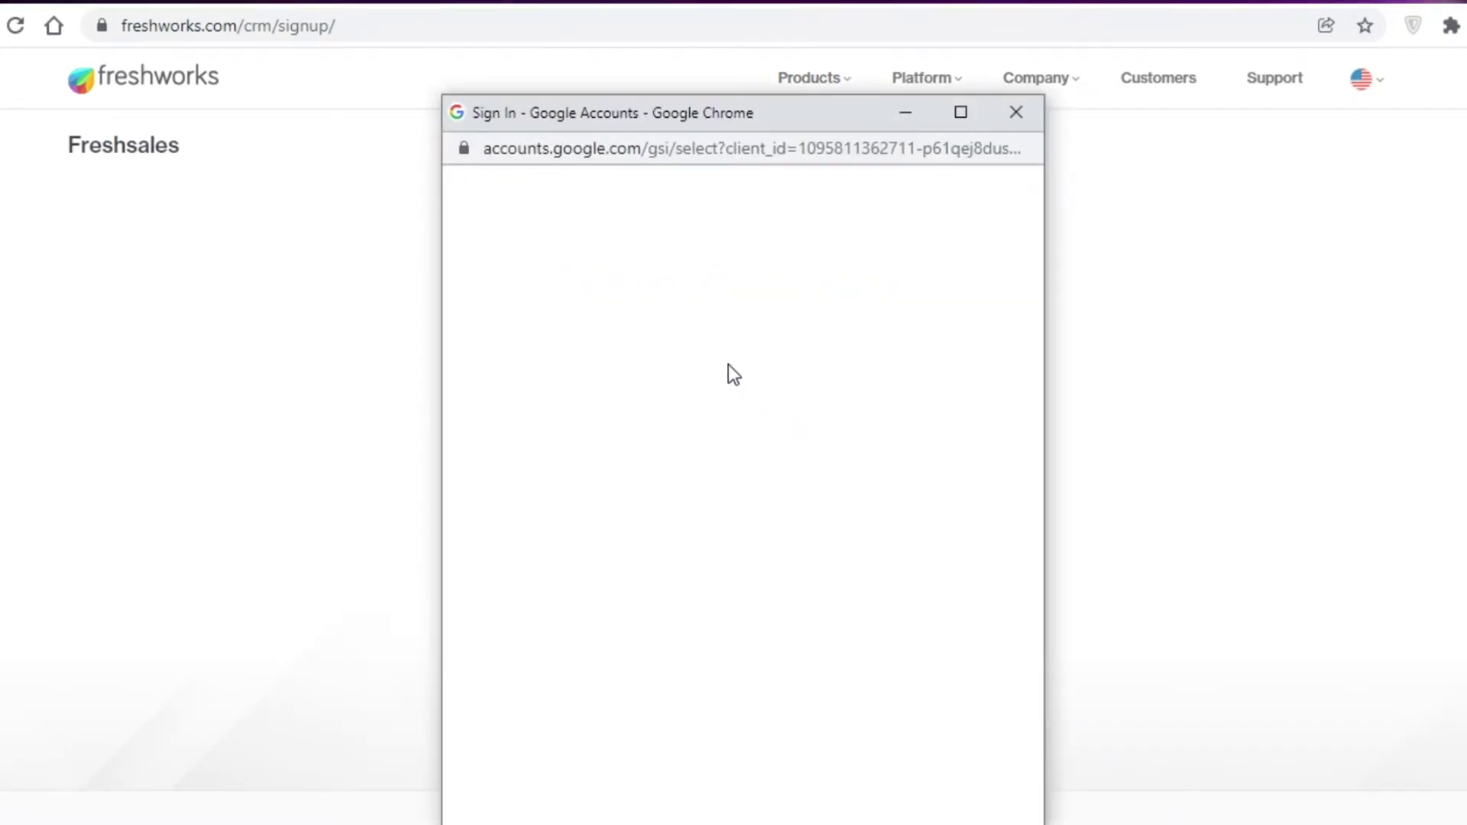
pyautogui.moveTo(743, 108); pyautogui.dragTo(727, 420)
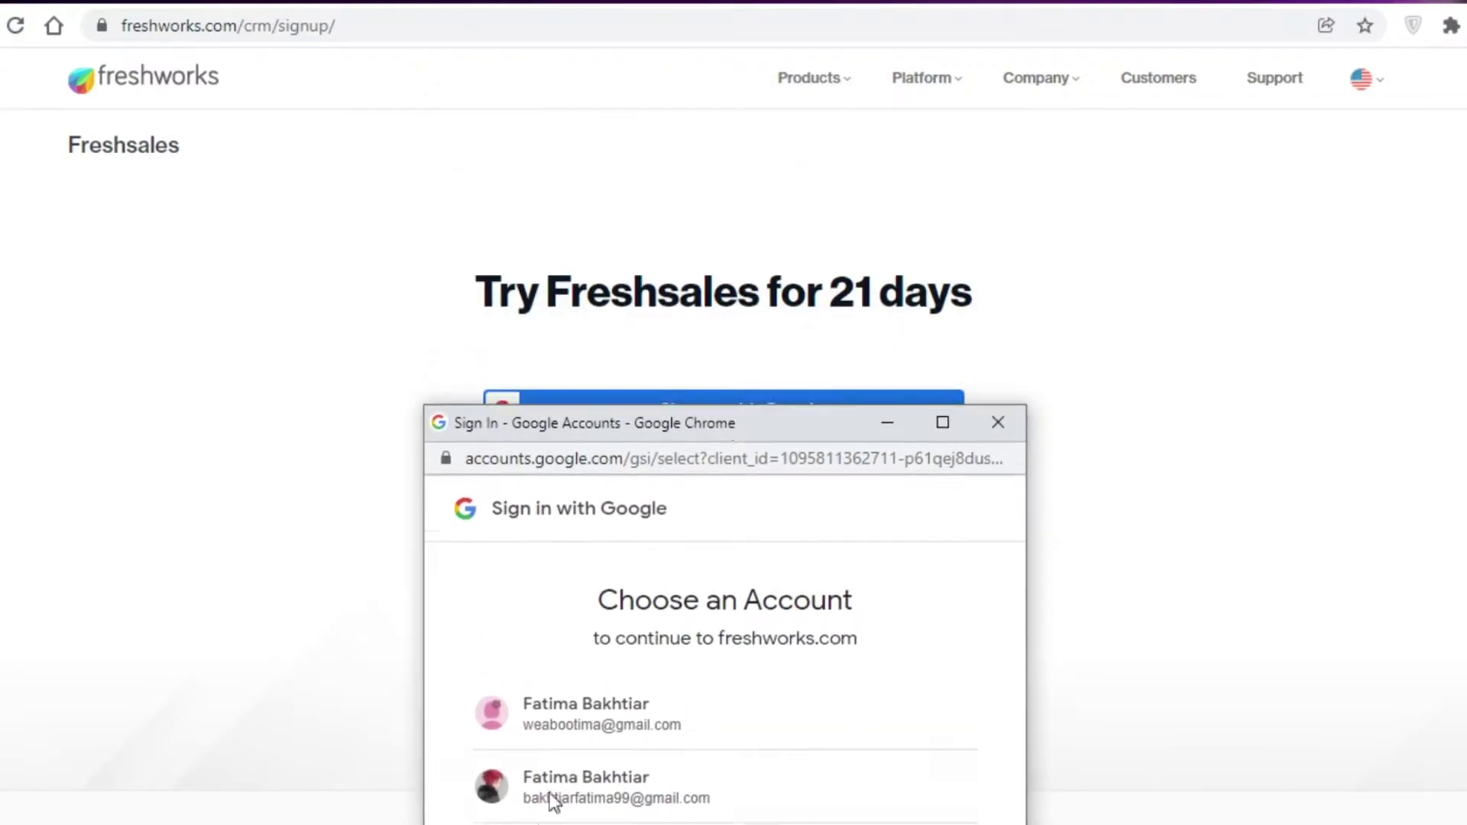
pyautogui.click(585, 736)
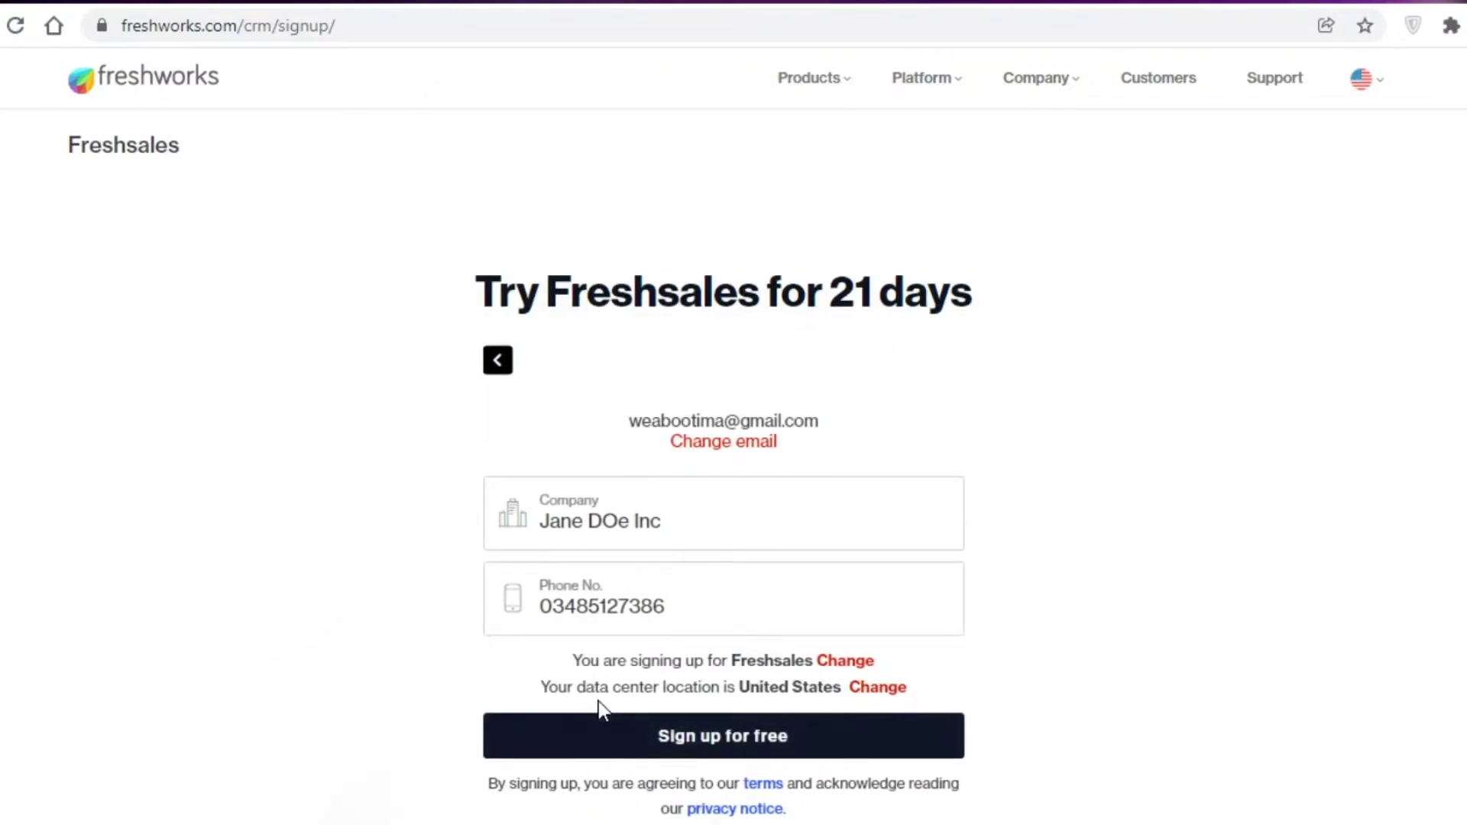
pyautogui.click(615, 741)
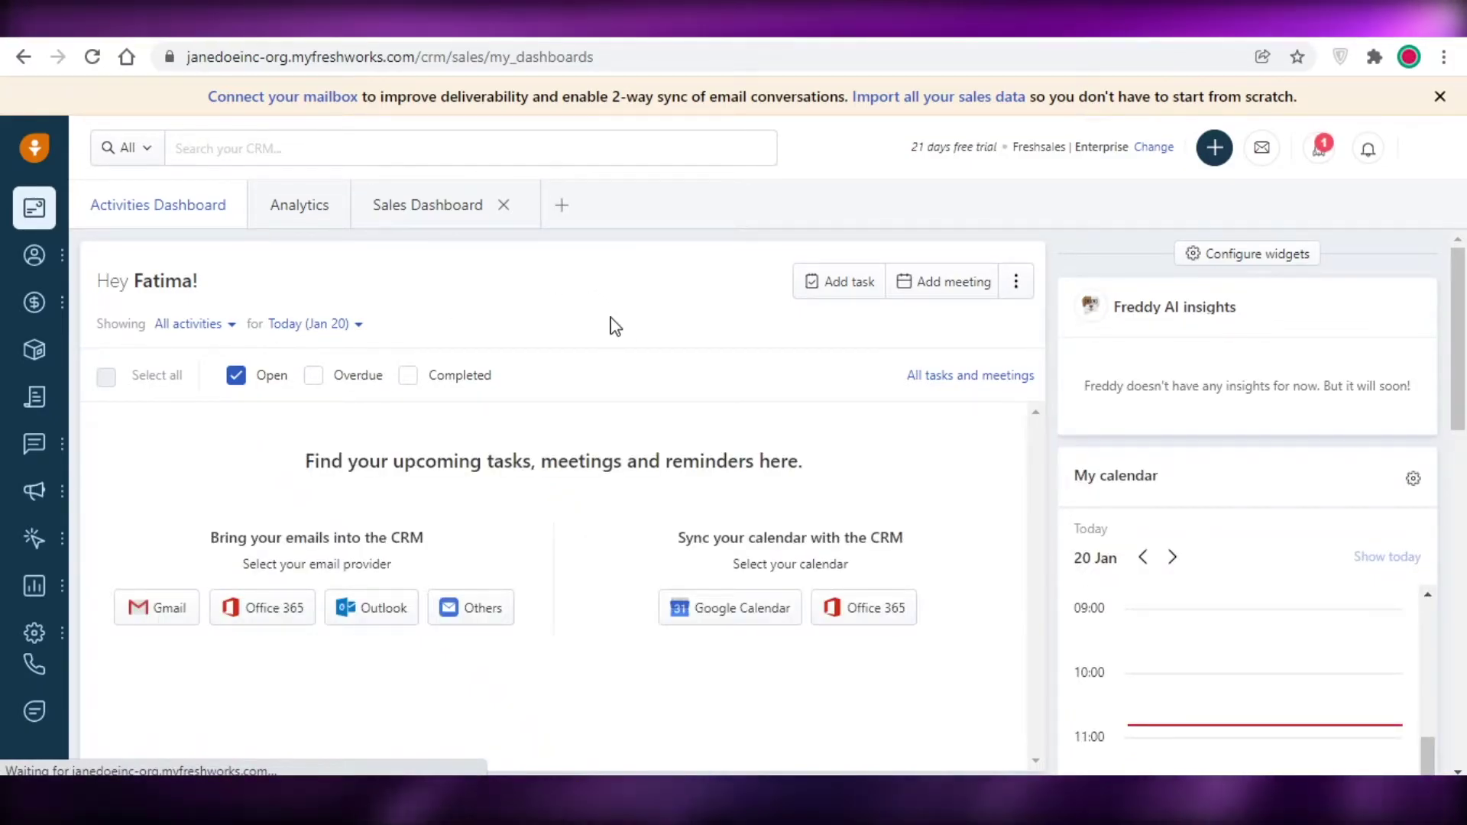
# Skip the welcome setup steps and close the mailbox connection banner
pyautogui.moveTo(30, 260)
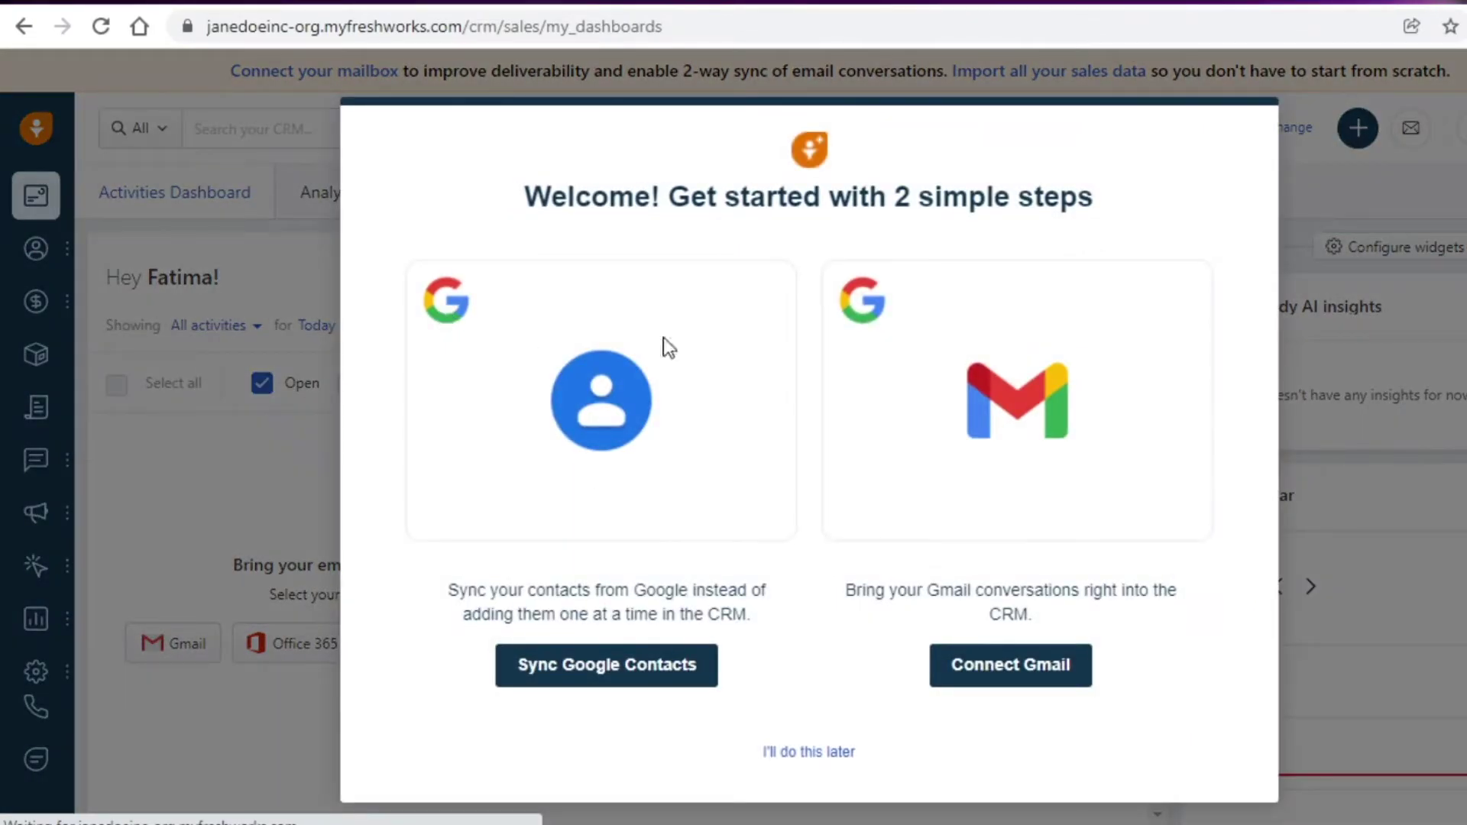
pyautogui.click(835, 754)
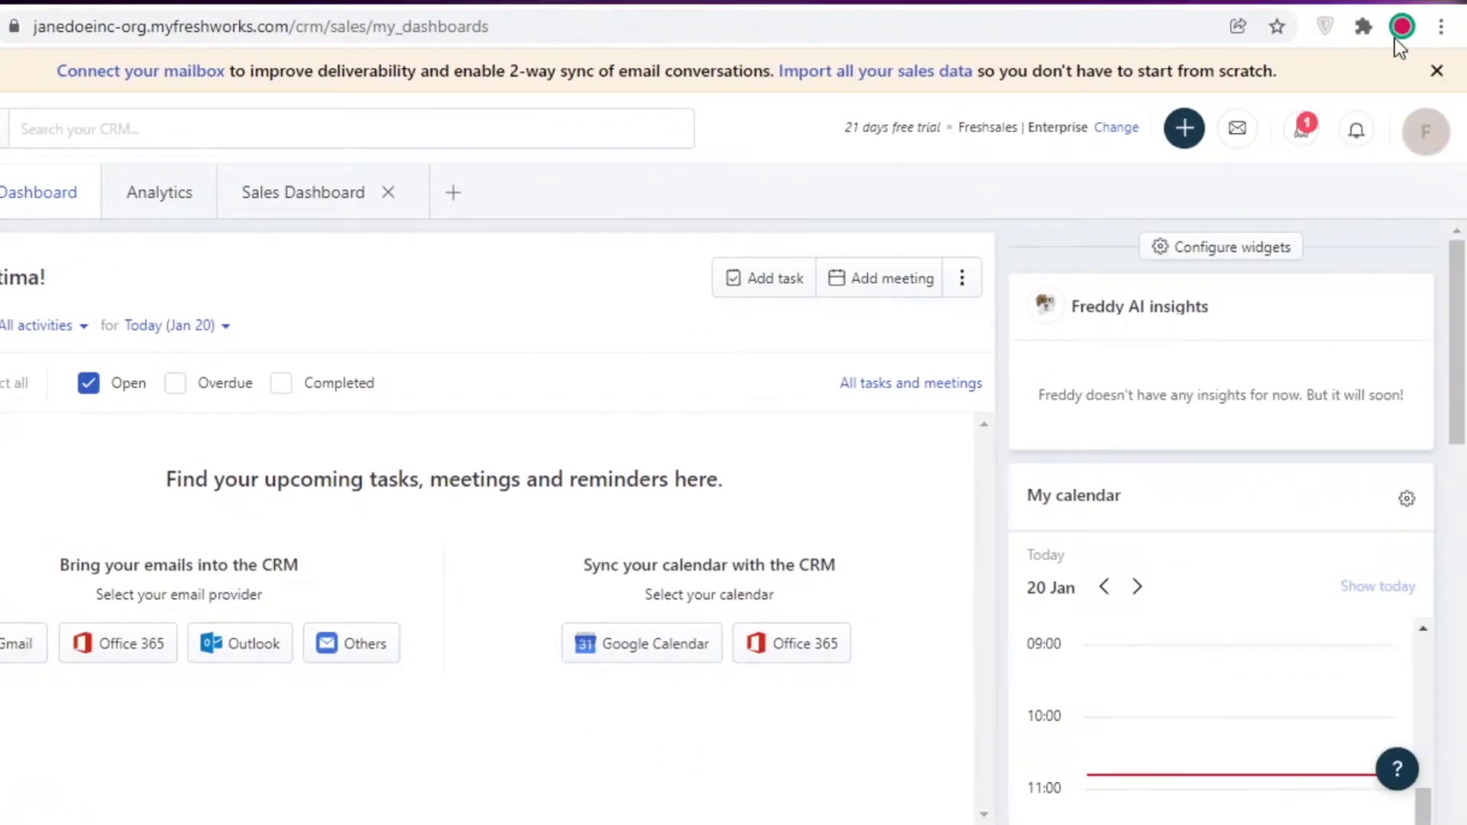
pyautogui.click(1436, 70)
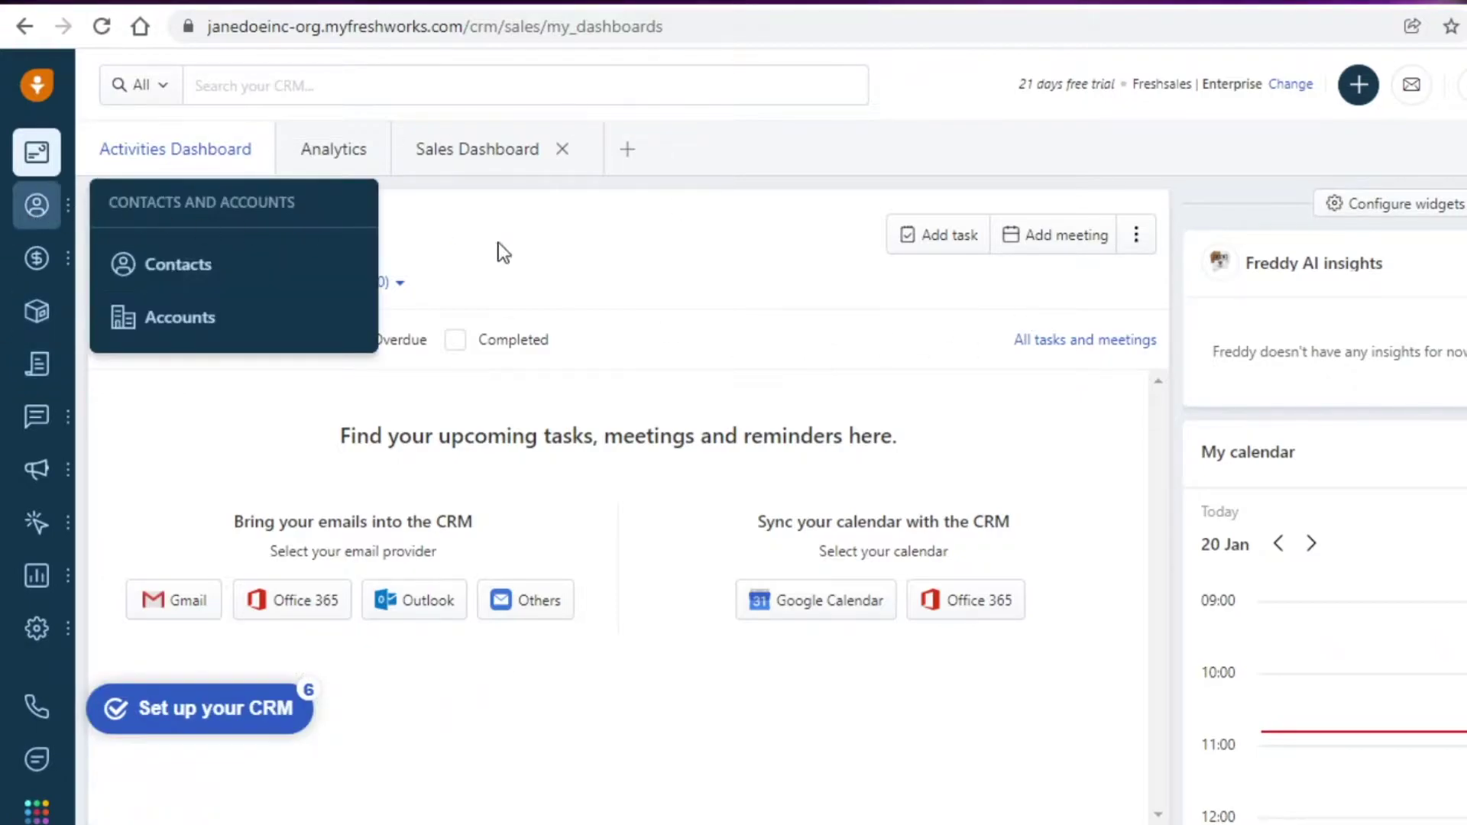
# Preview the flyout of each left-sidebar module icon
pyautogui.moveTo(33, 460)
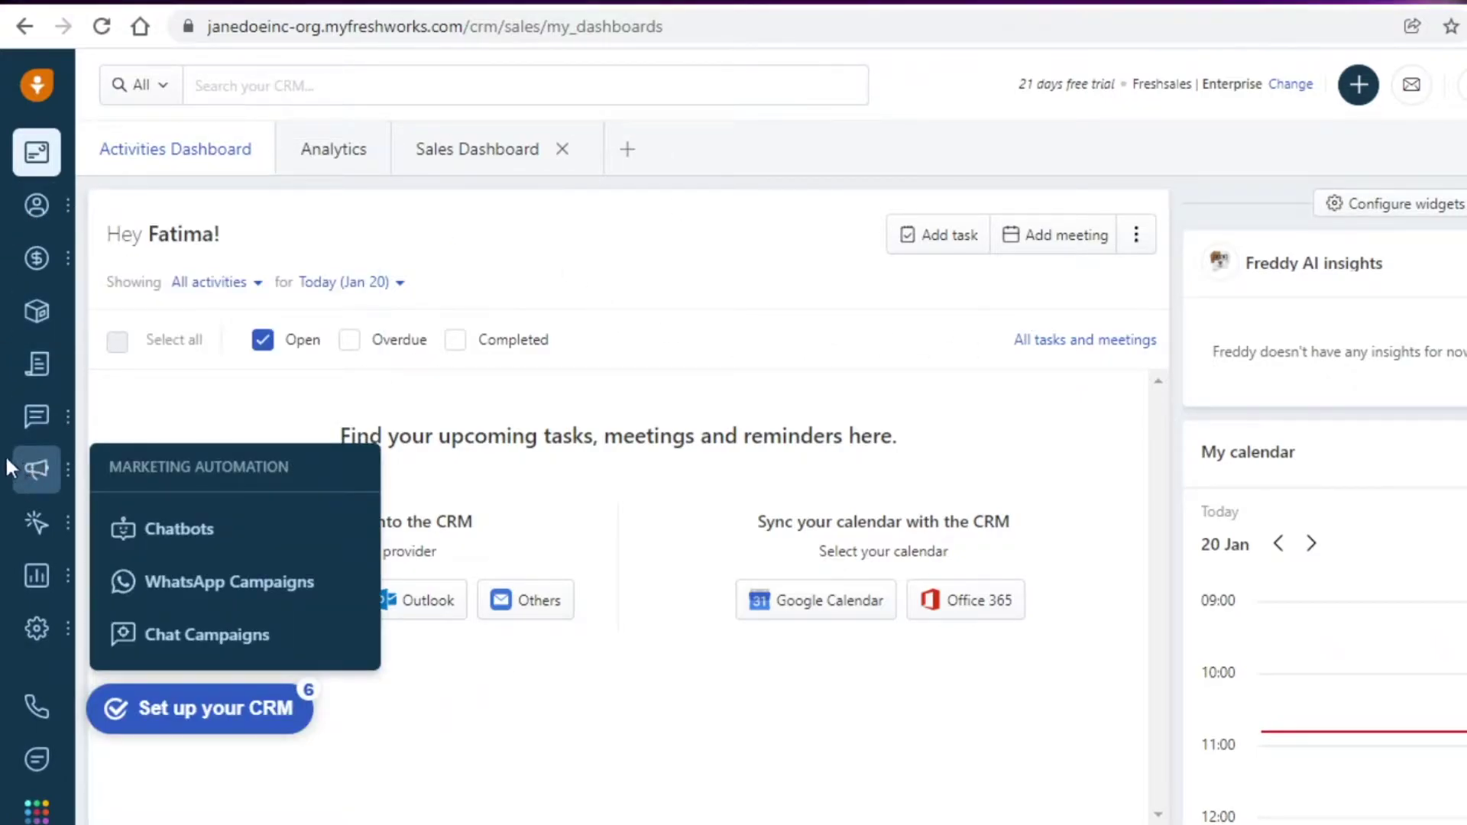
pyautogui.moveTo(3, 437)
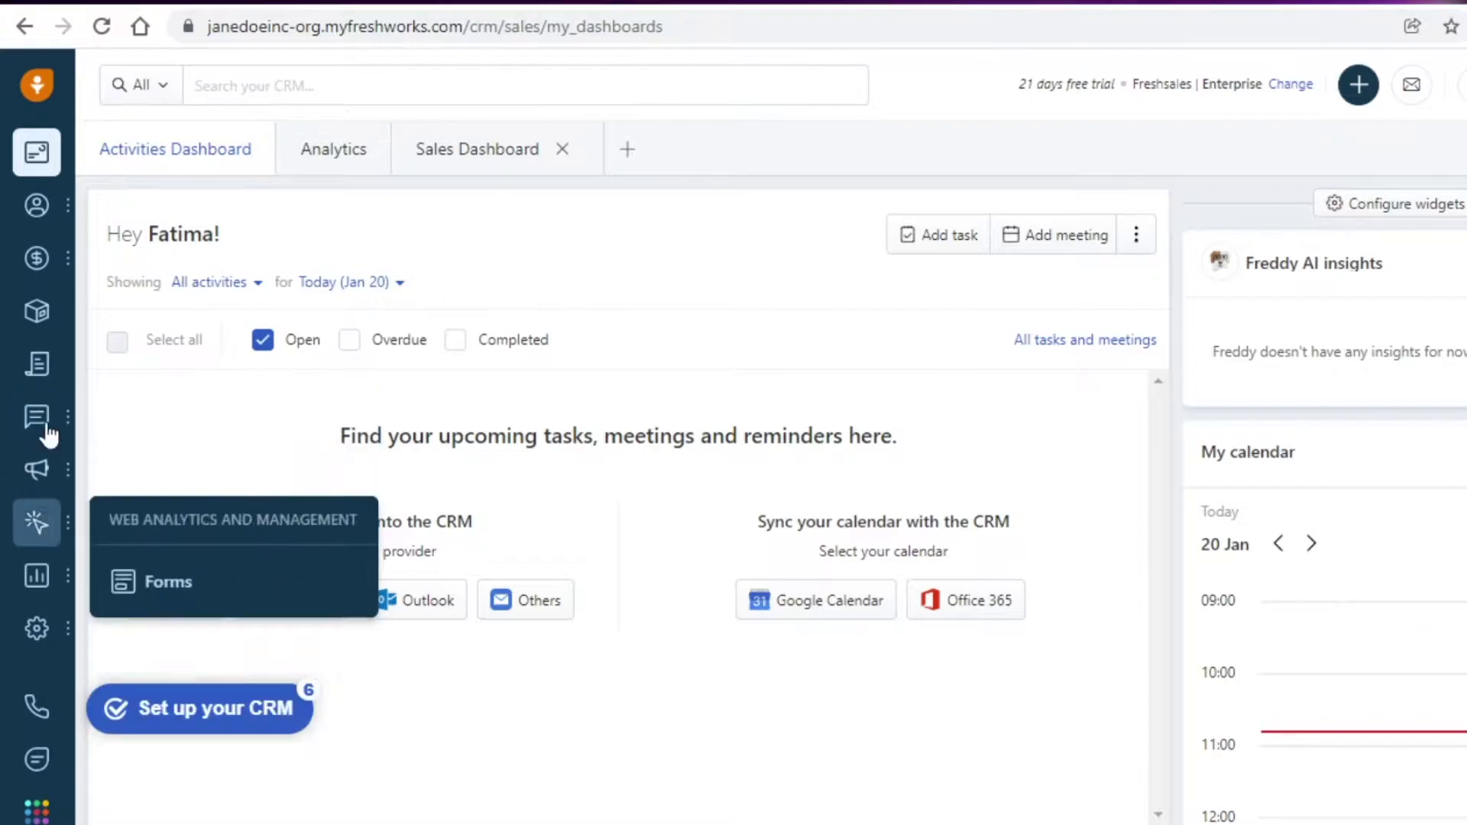
pyautogui.moveTo(76, 264)
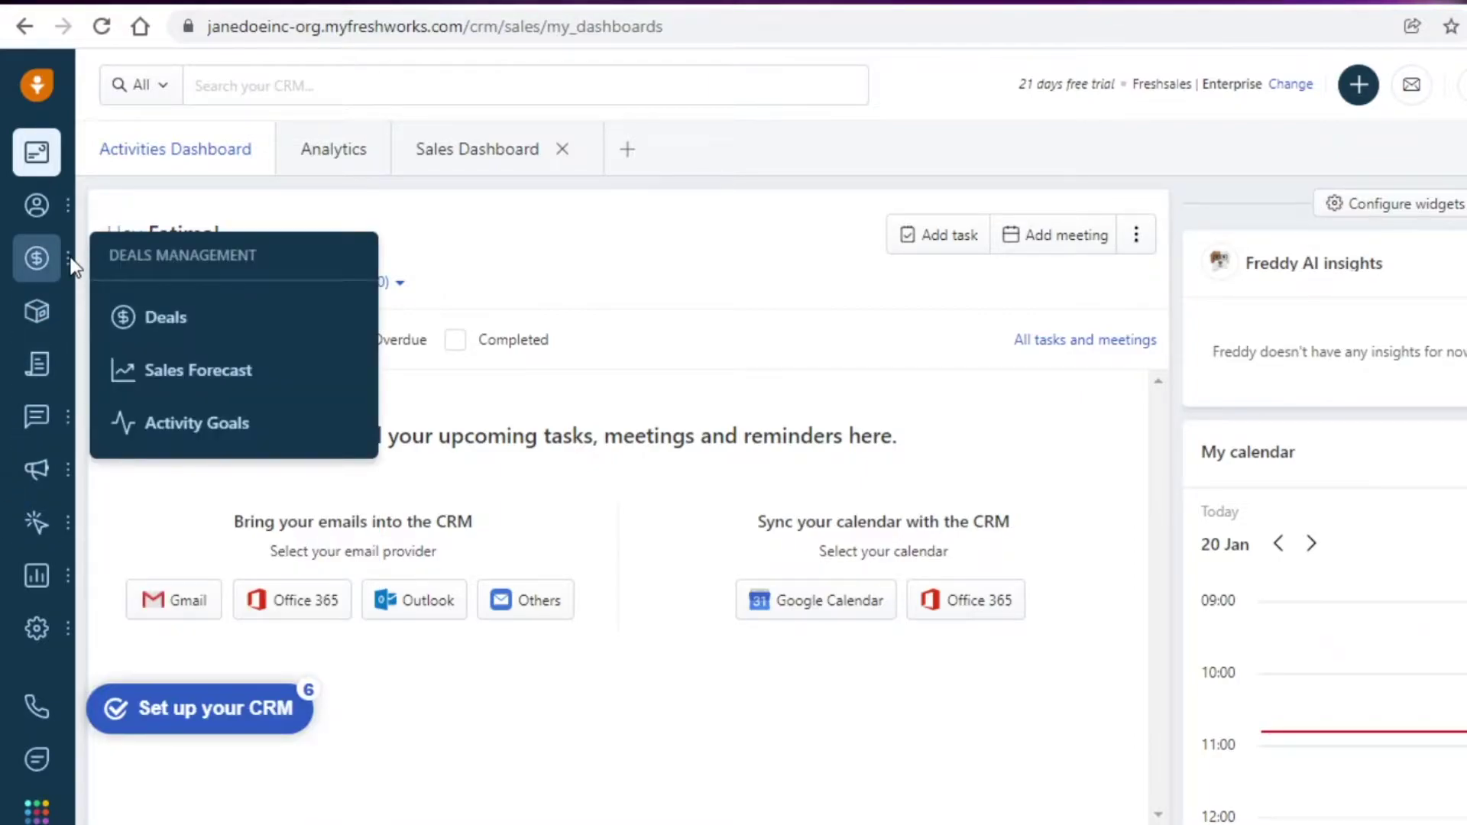
pyautogui.moveTo(57, 214)
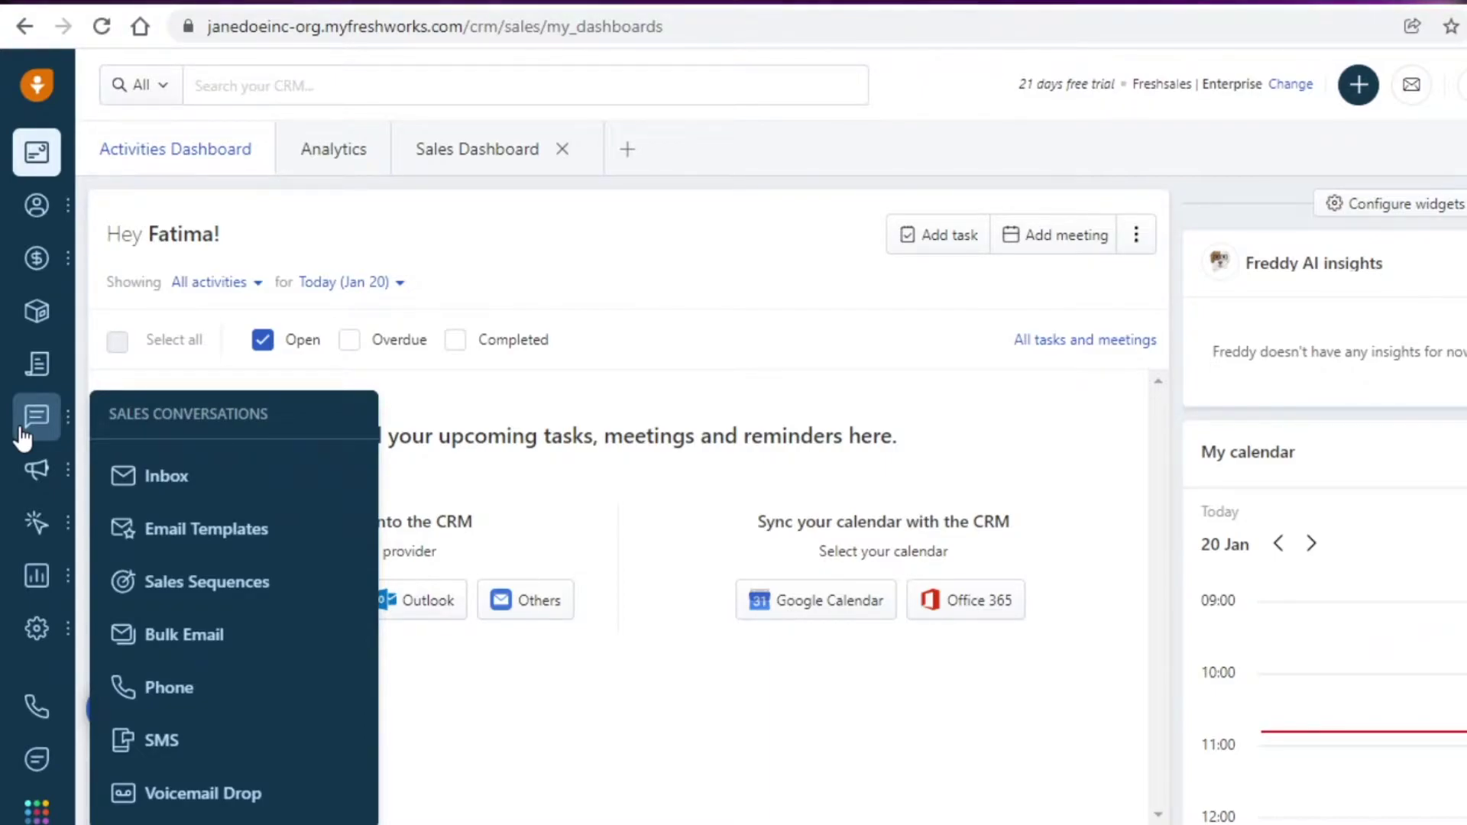
pyautogui.moveTo(33, 486)
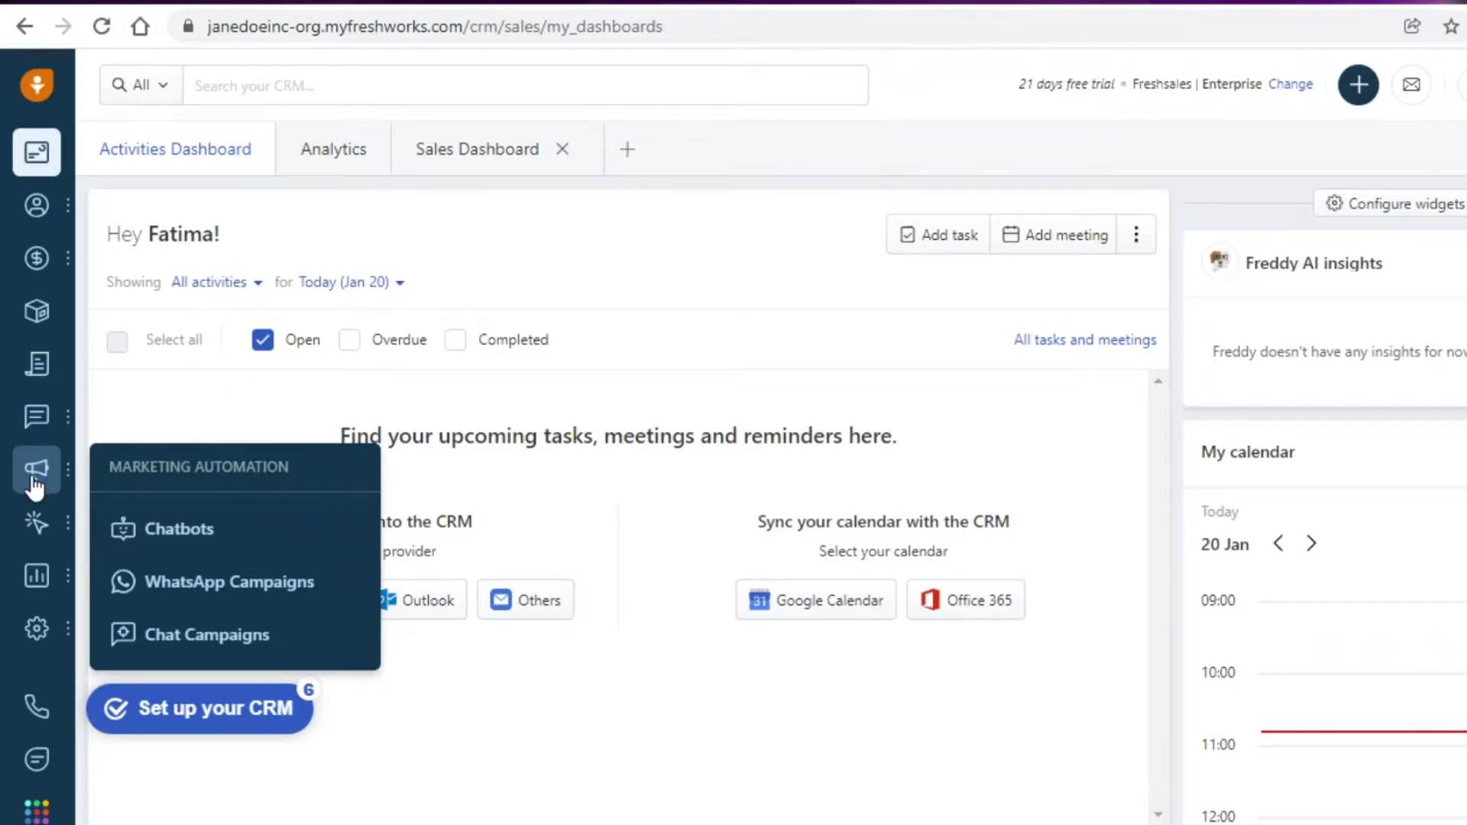
pyautogui.moveTo(35, 527)
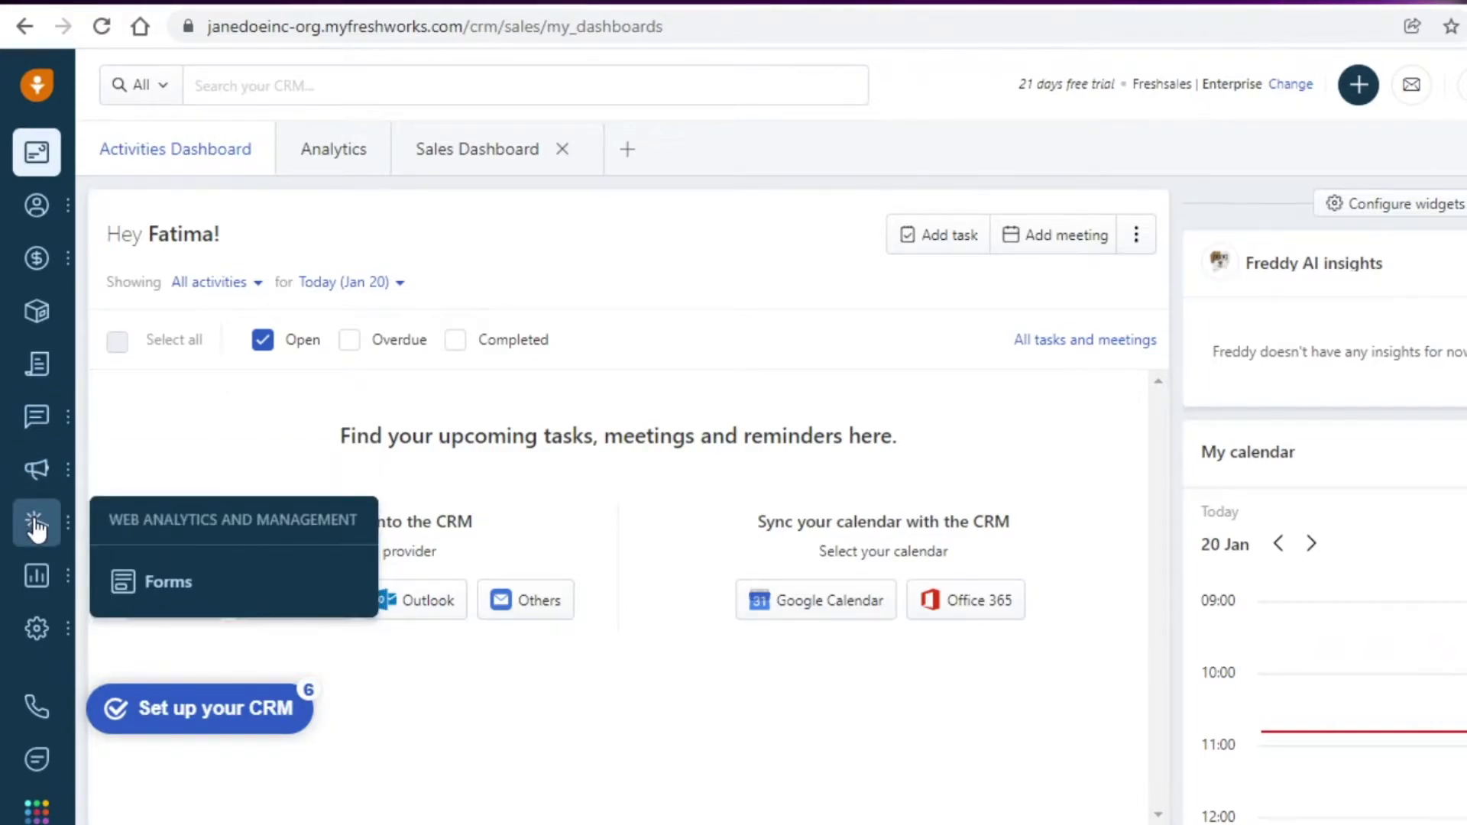
pyautogui.moveTo(38, 591)
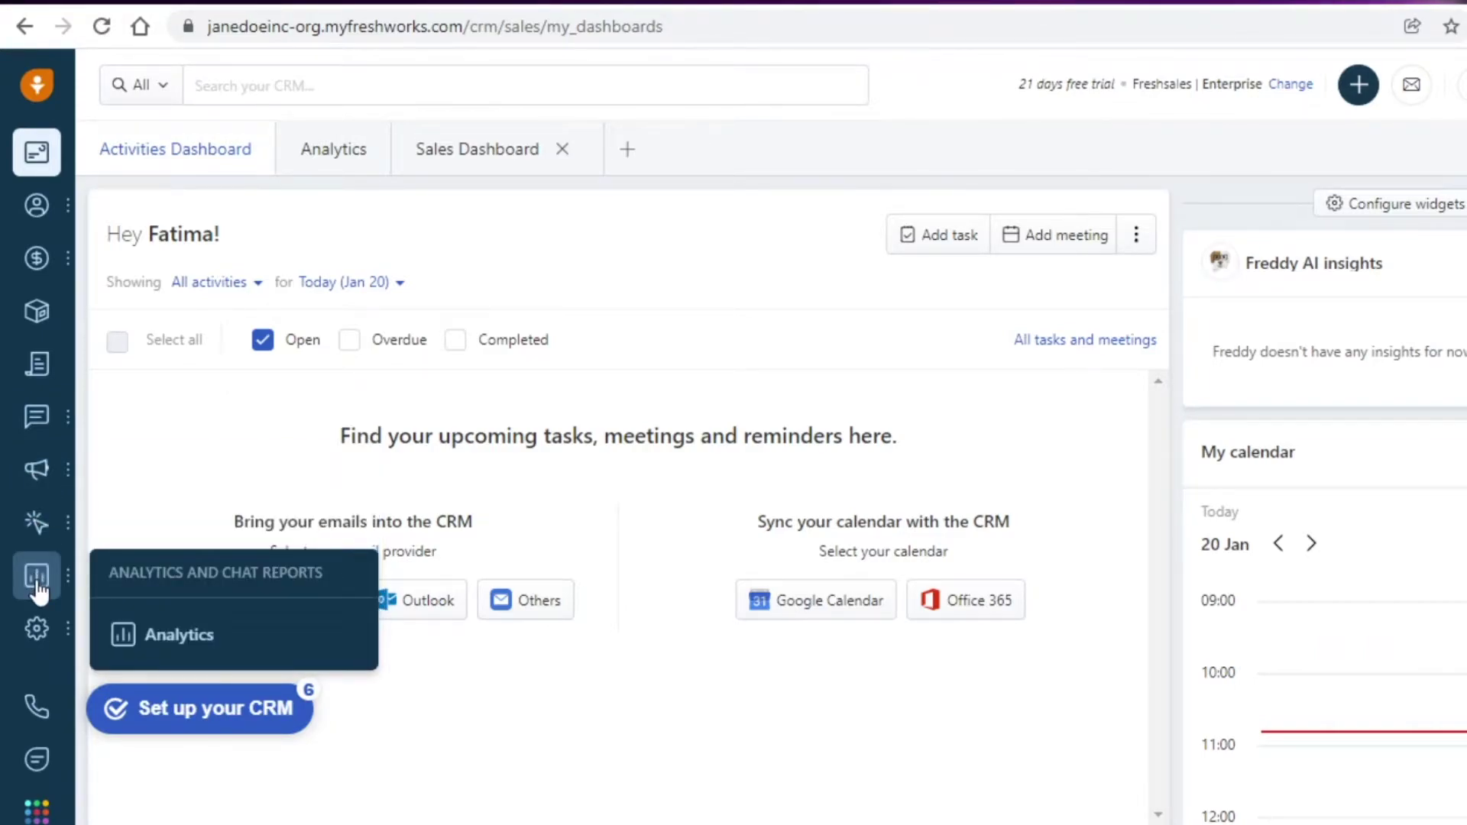
pyautogui.moveTo(32, 637)
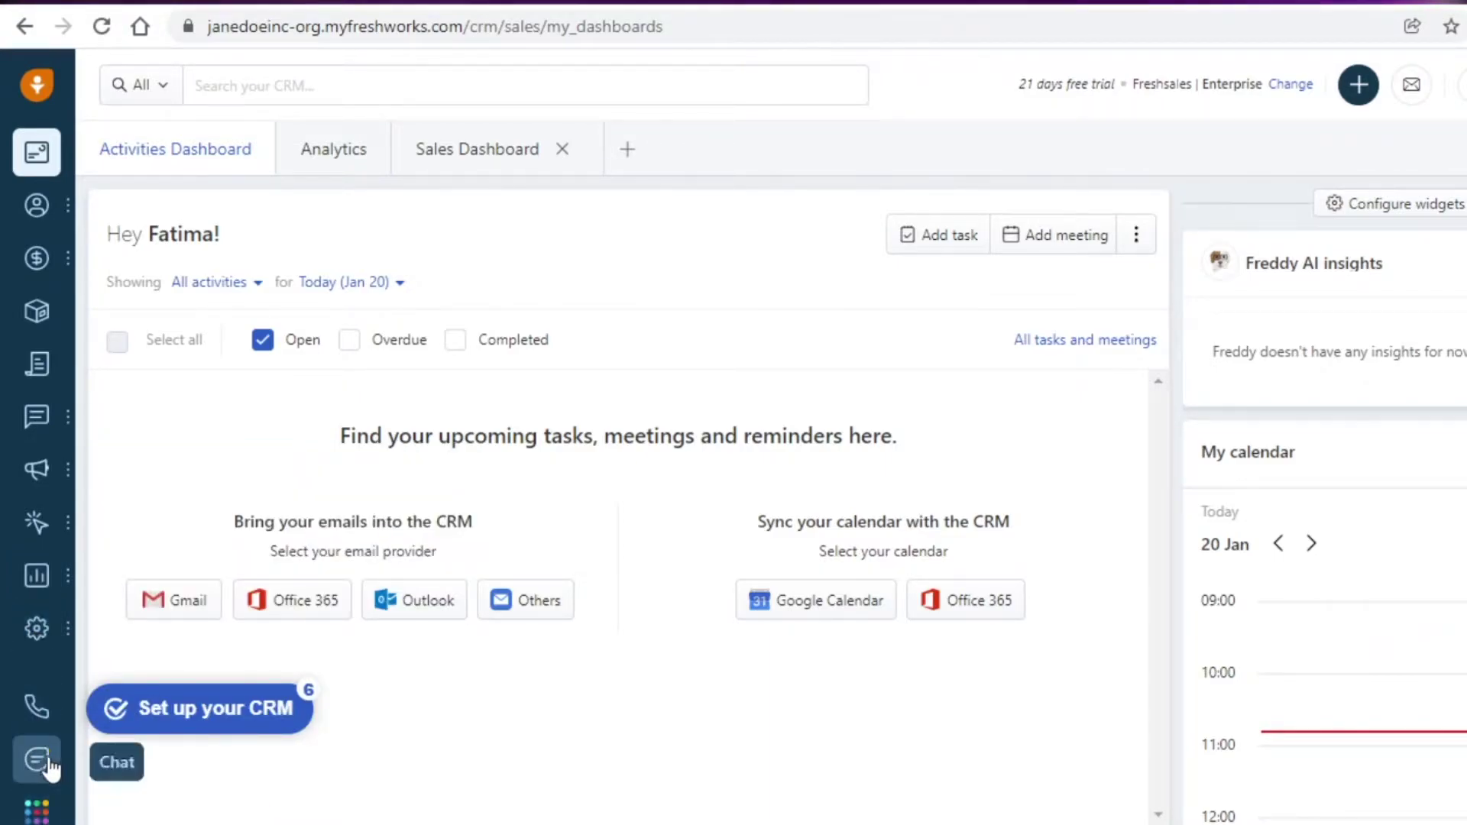
# Inspect the product switcher, quick-add menu and New Mail composer, closing each one
pyautogui.click(37, 808)
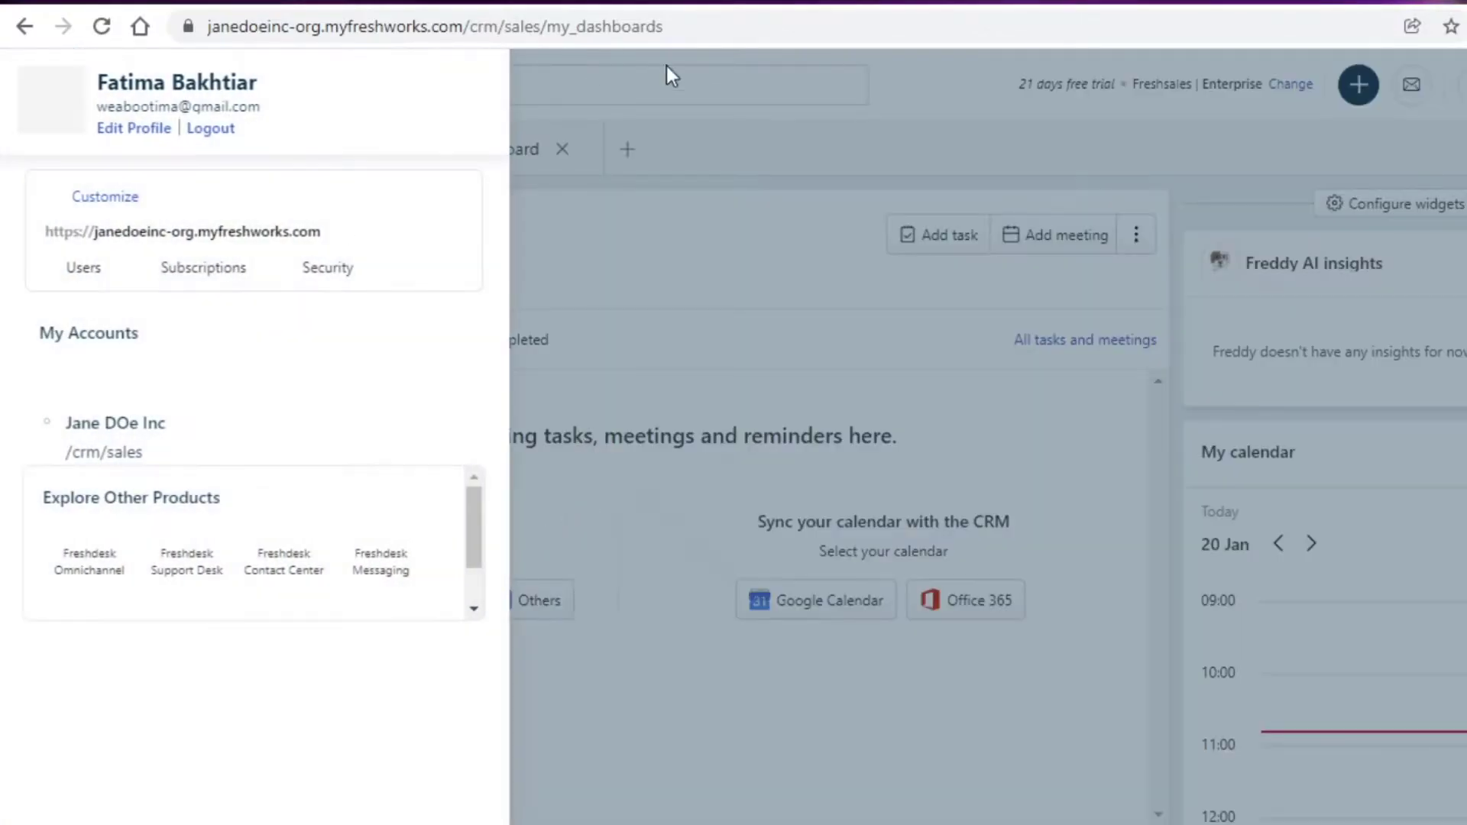
pyautogui.click(874, 121)
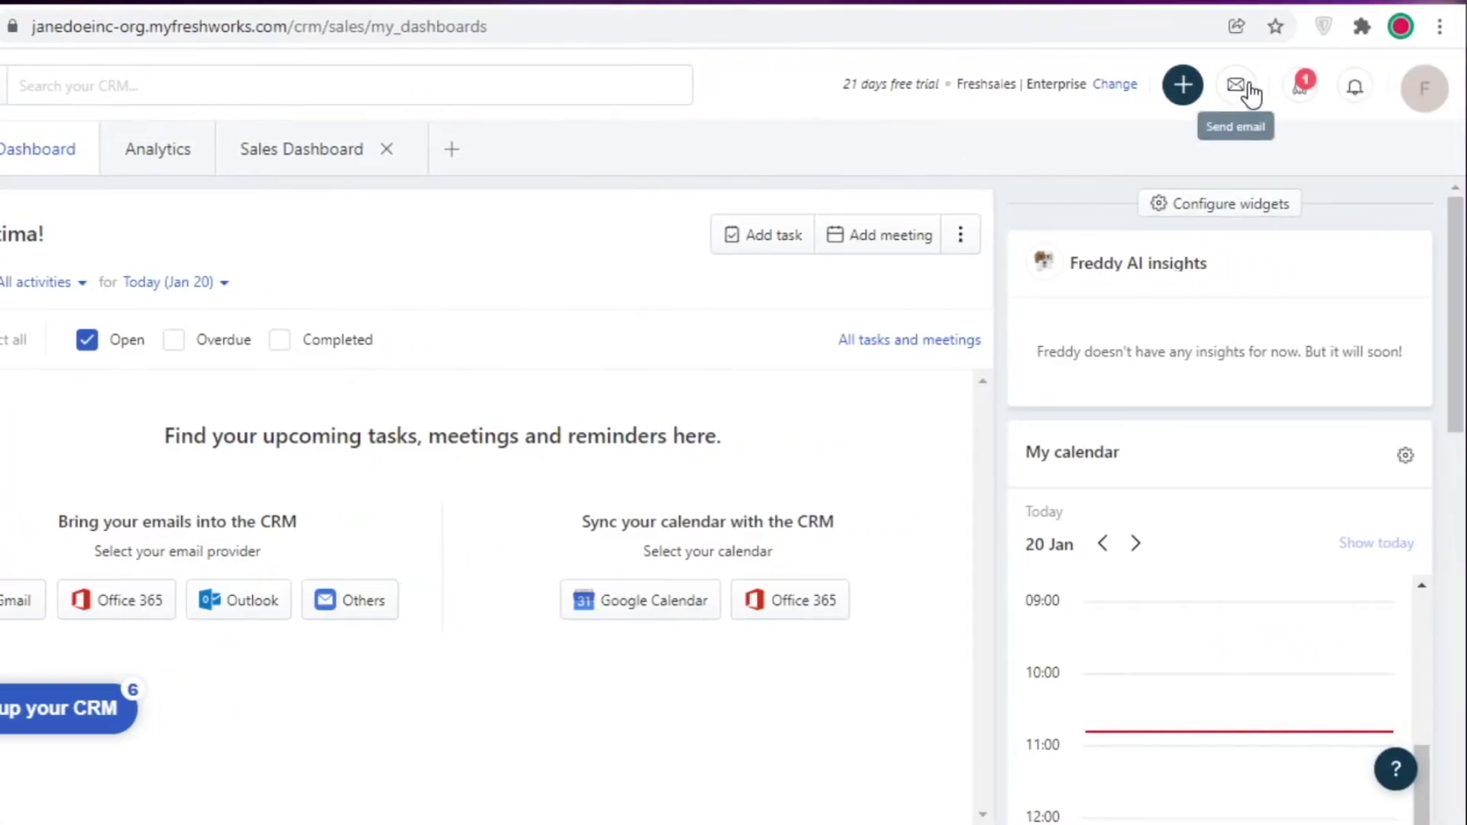
pyautogui.click(1183, 86)
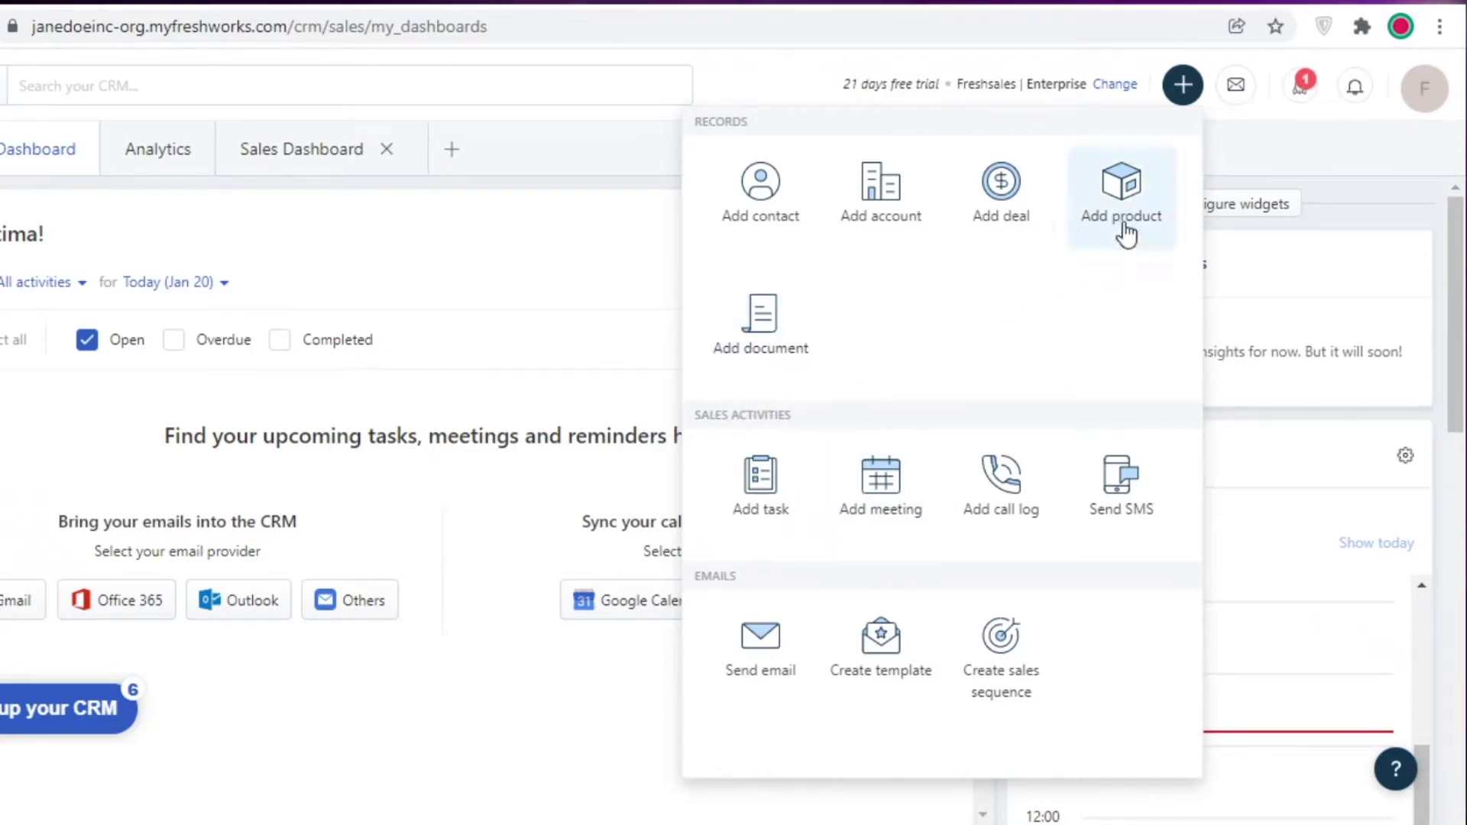
pyautogui.click(1184, 76)
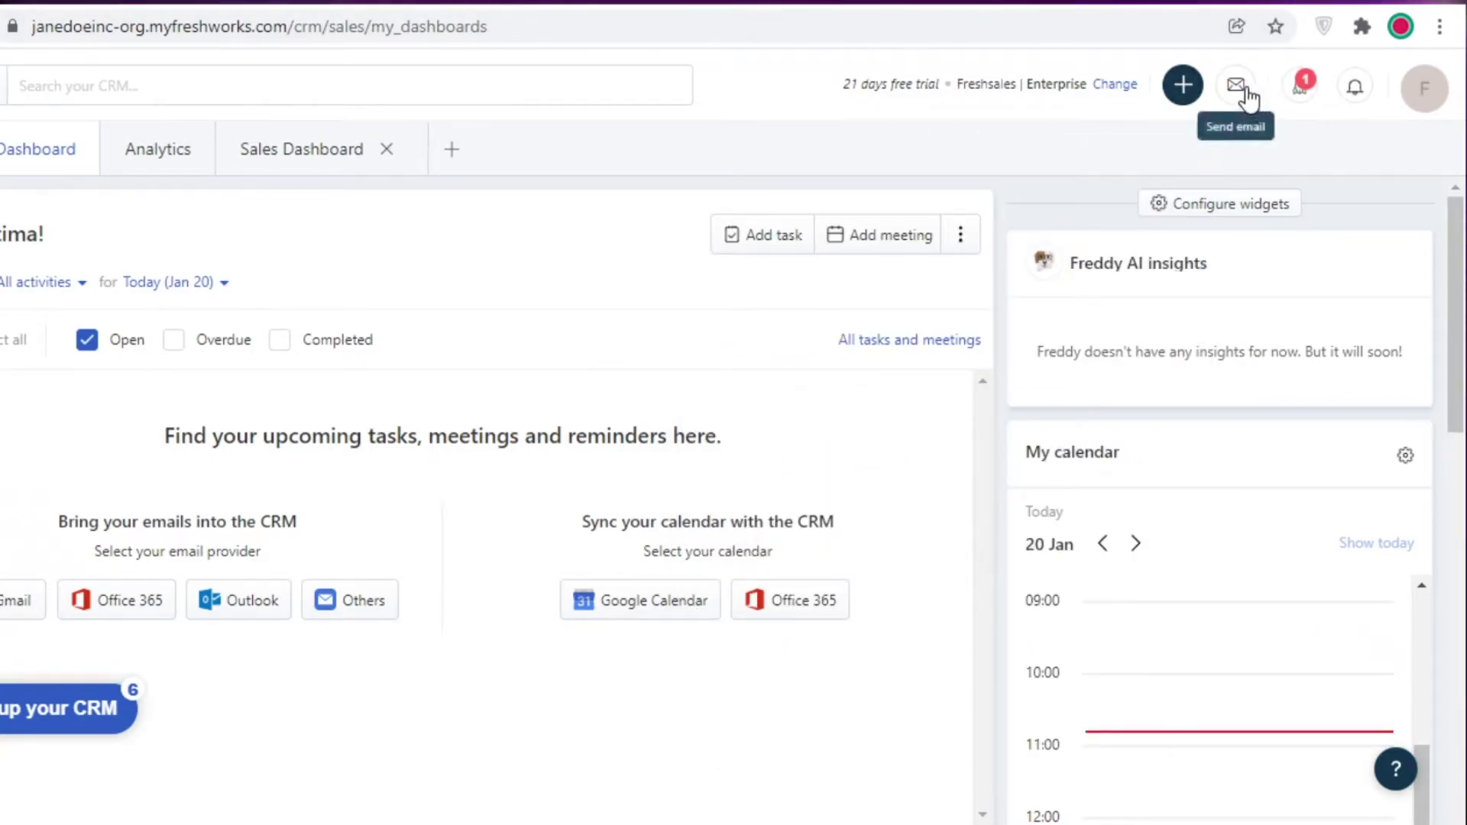
pyautogui.click(1247, 88)
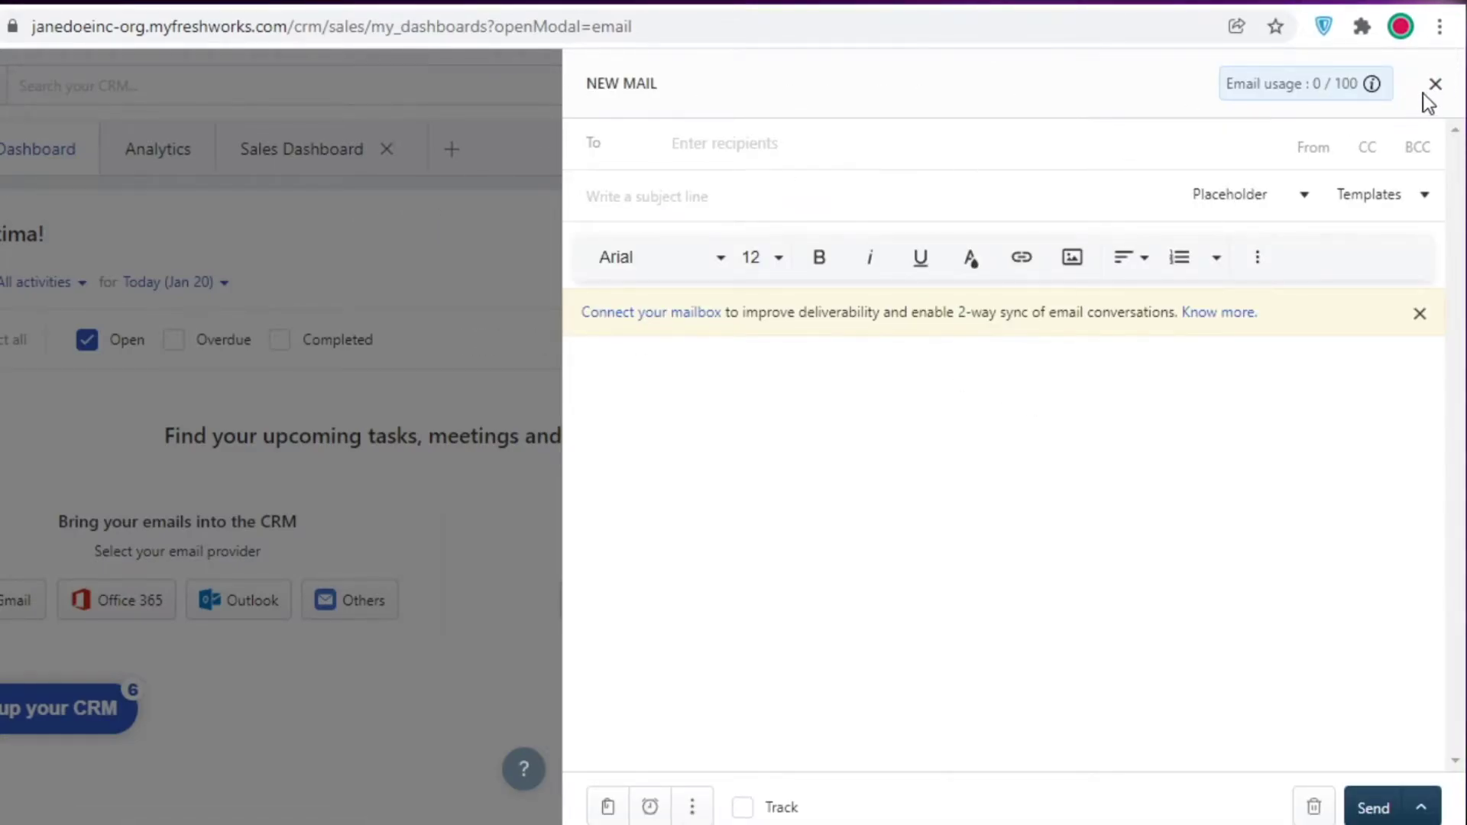
pyautogui.click(1434, 86)
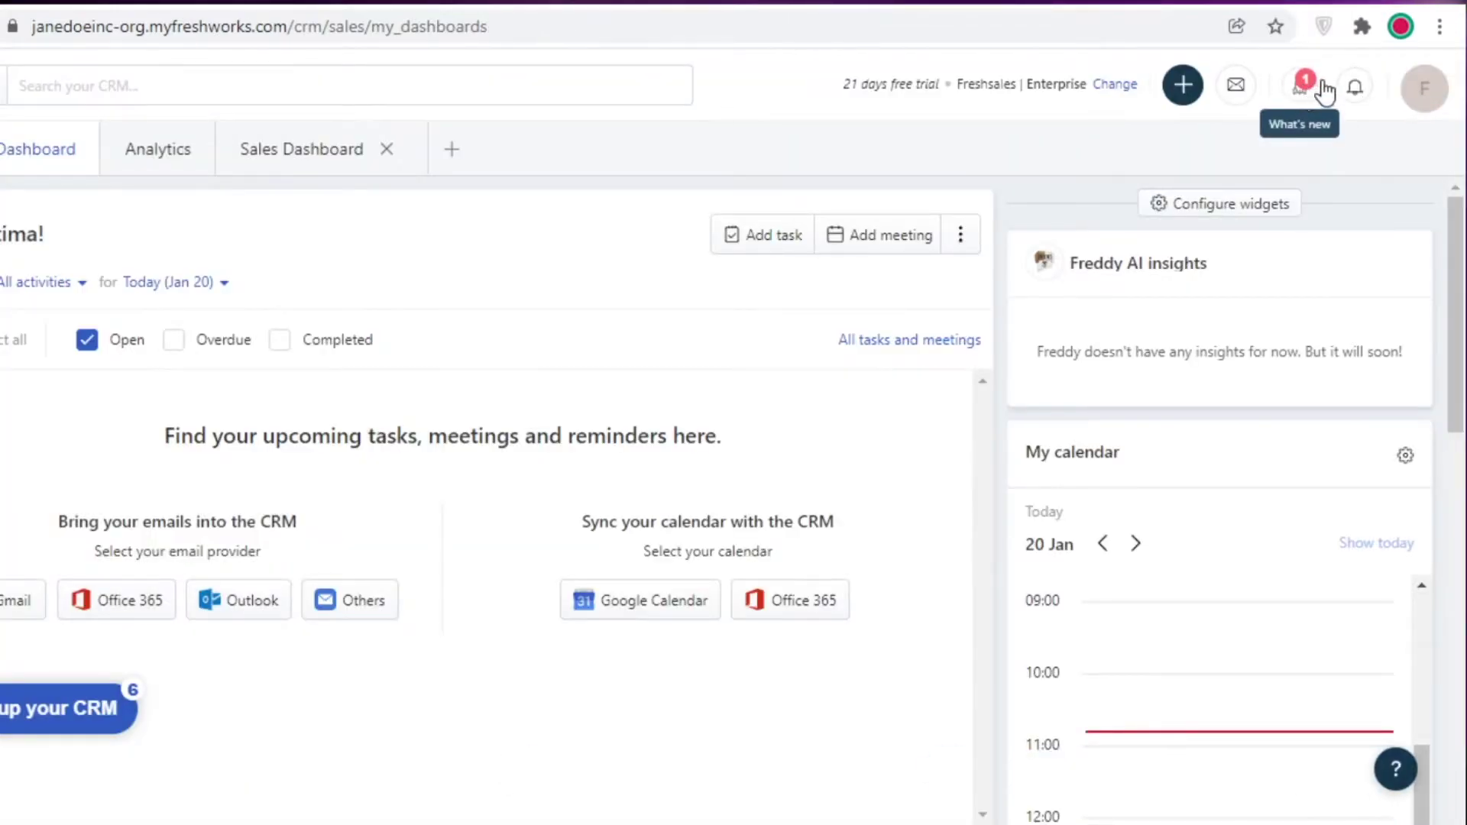
# Toggle the profile menu and show the Contacts and Accounts sidebar options
pyautogui.click(1416, 94)
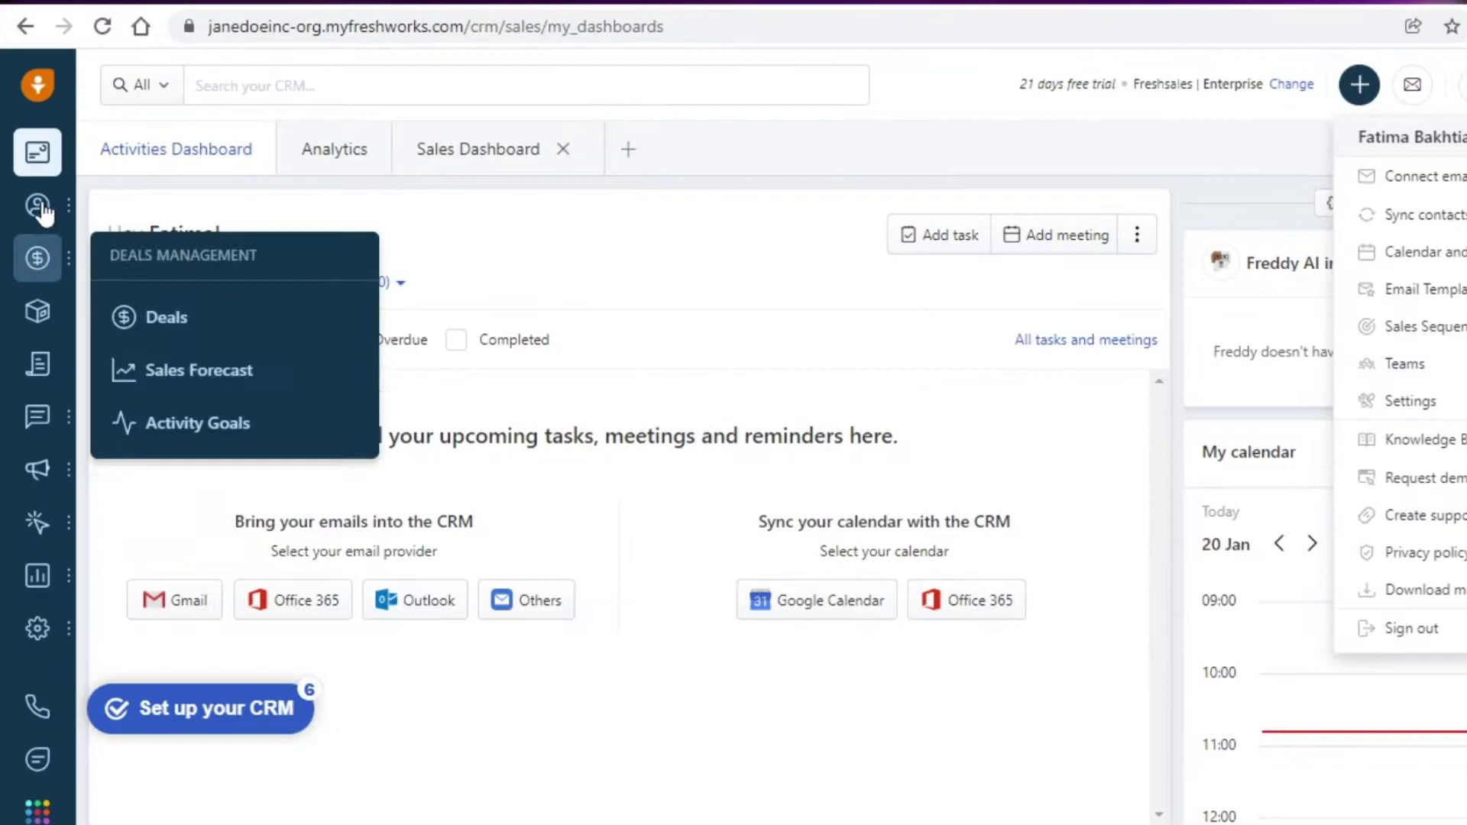
pyautogui.moveTo(33, 222)
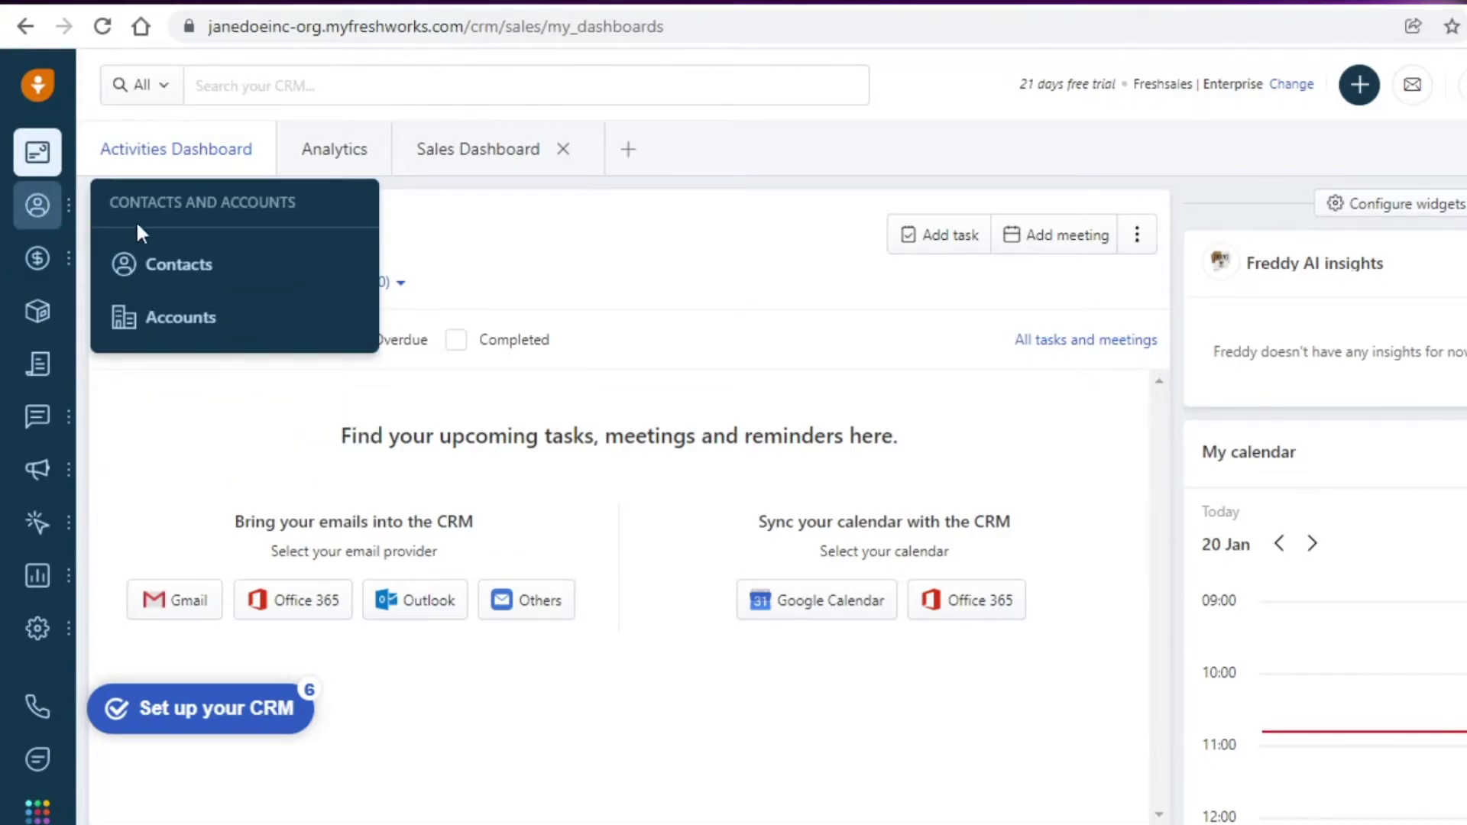
# Open My Contacts, dismiss the Import contacts panel, and check the Edit columns options
pyautogui.click(156, 275)
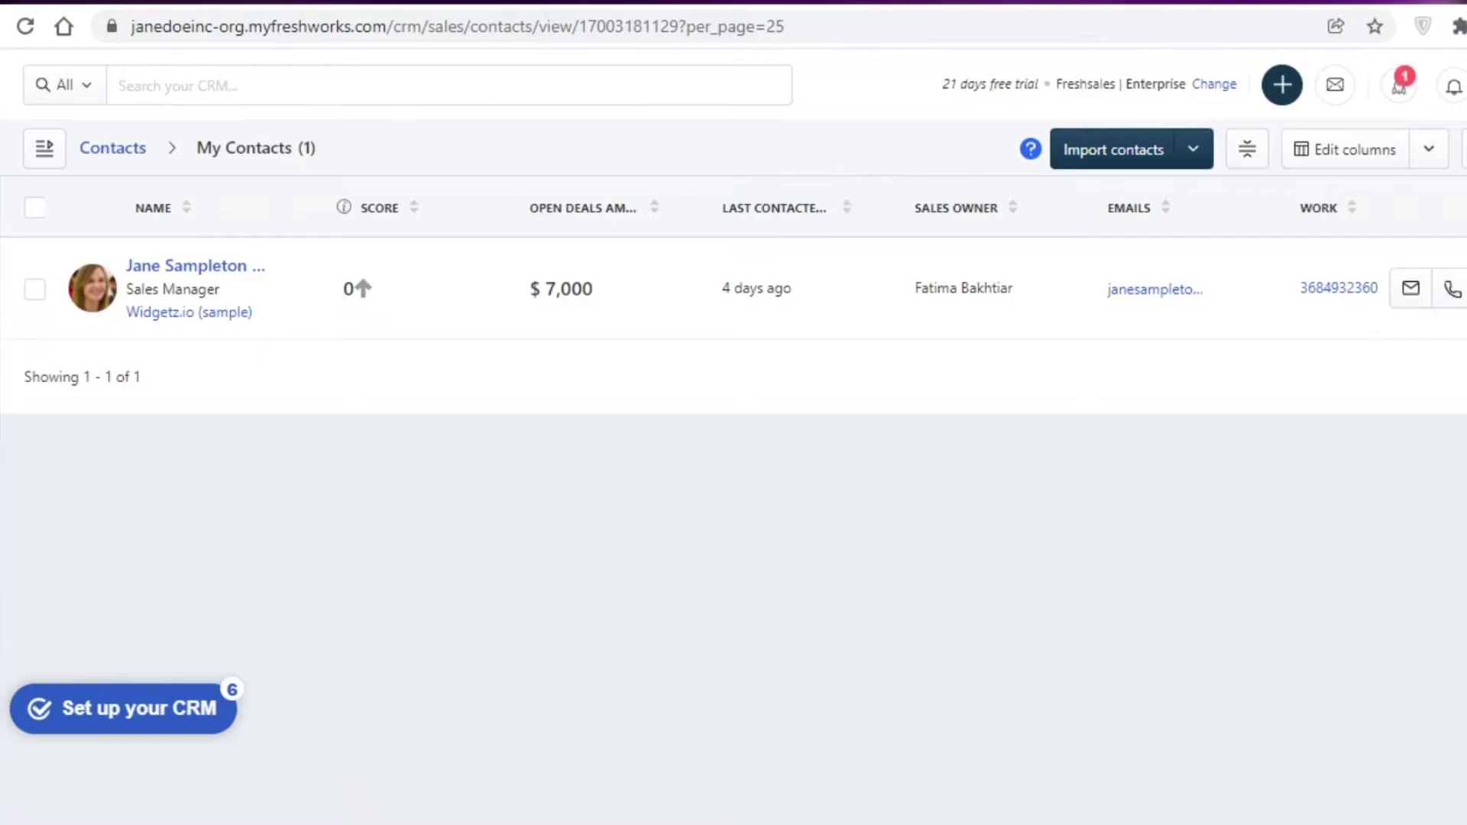
pyautogui.click(1112, 151)
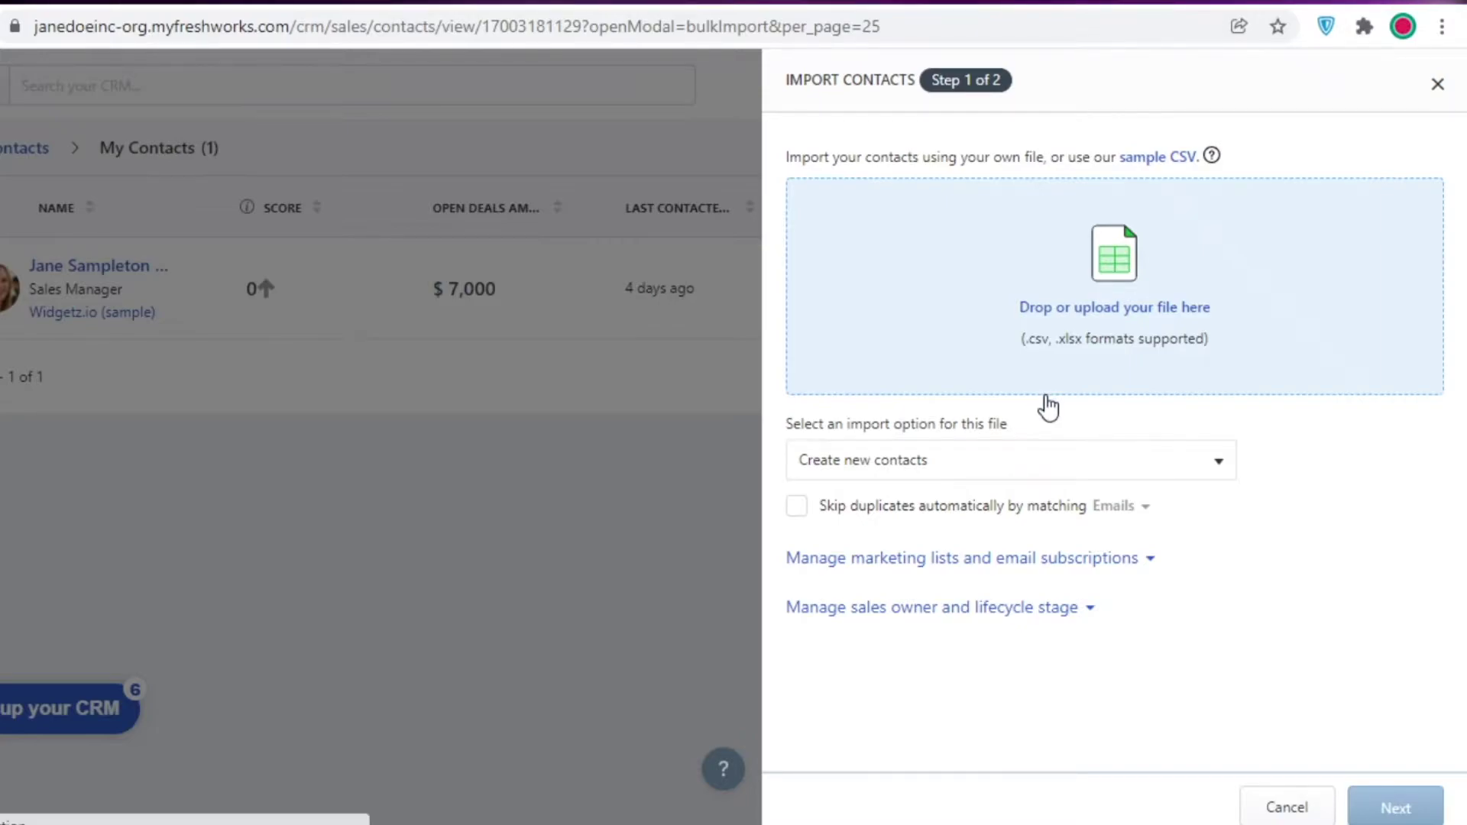
pyautogui.click(1435, 84)
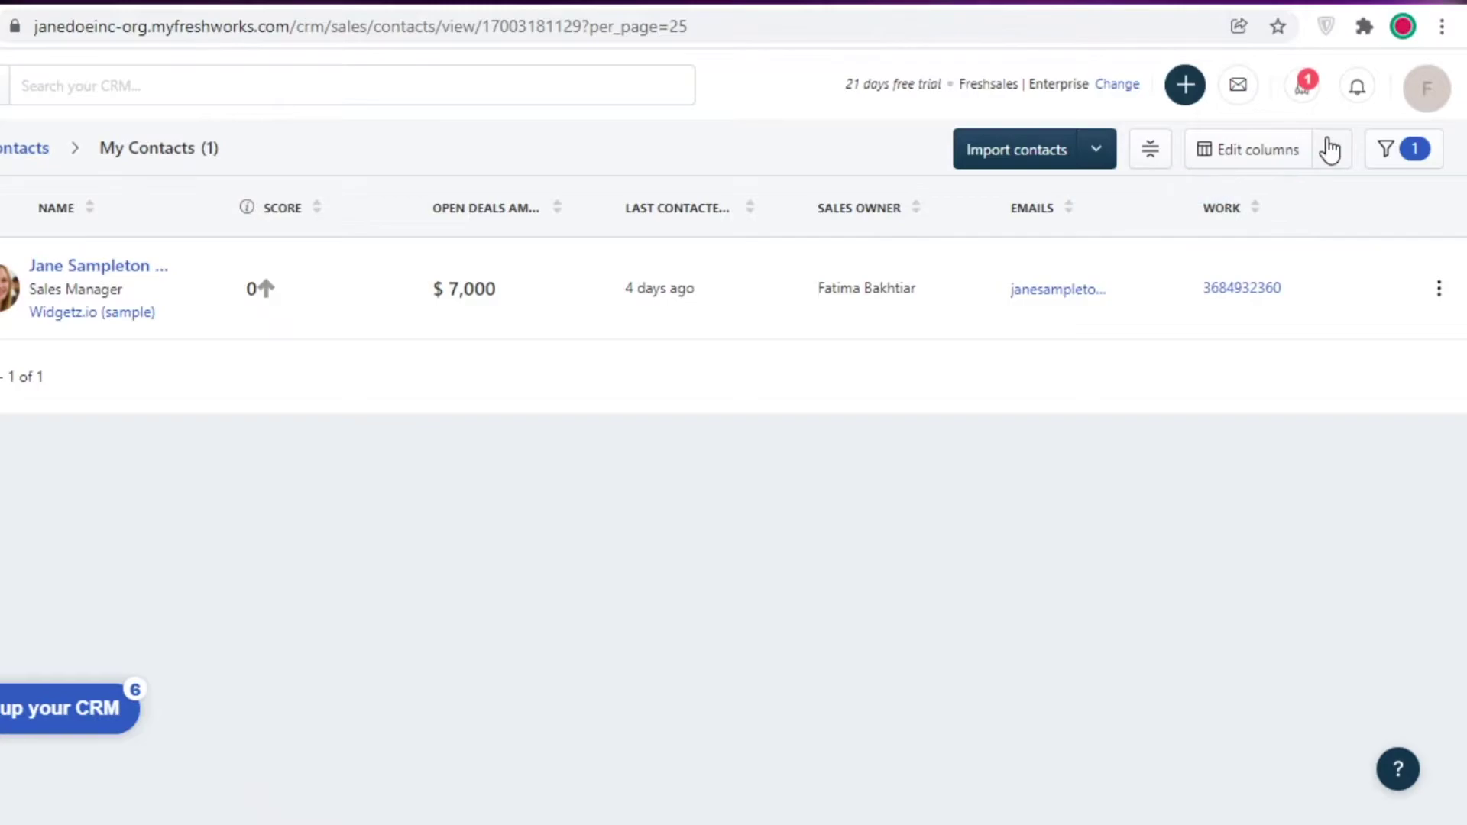
pyautogui.click(1334, 149)
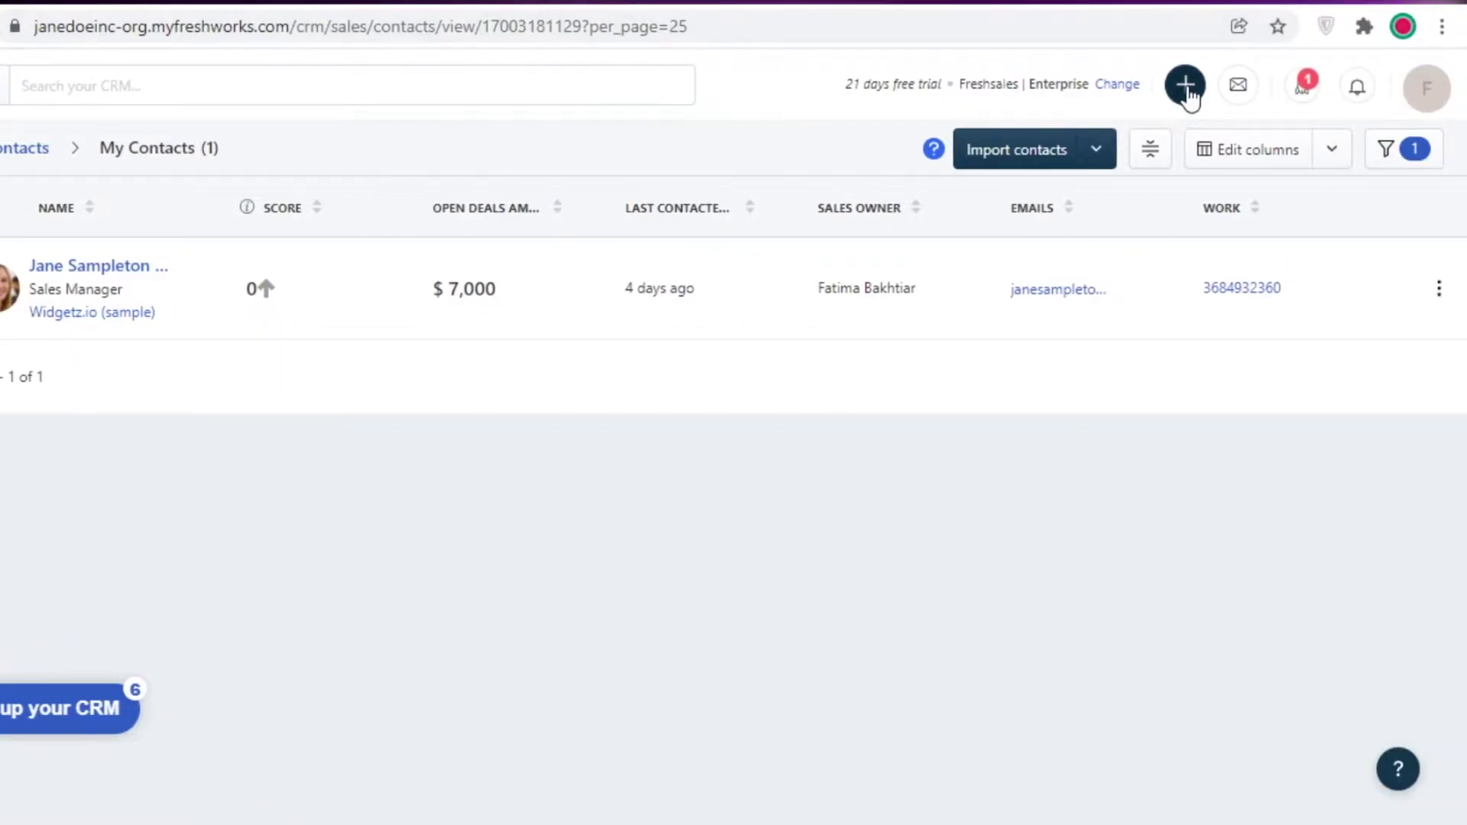
# Open the Add contact form from the quick-add menu, reopening it once
pyautogui.click(1345, 86)
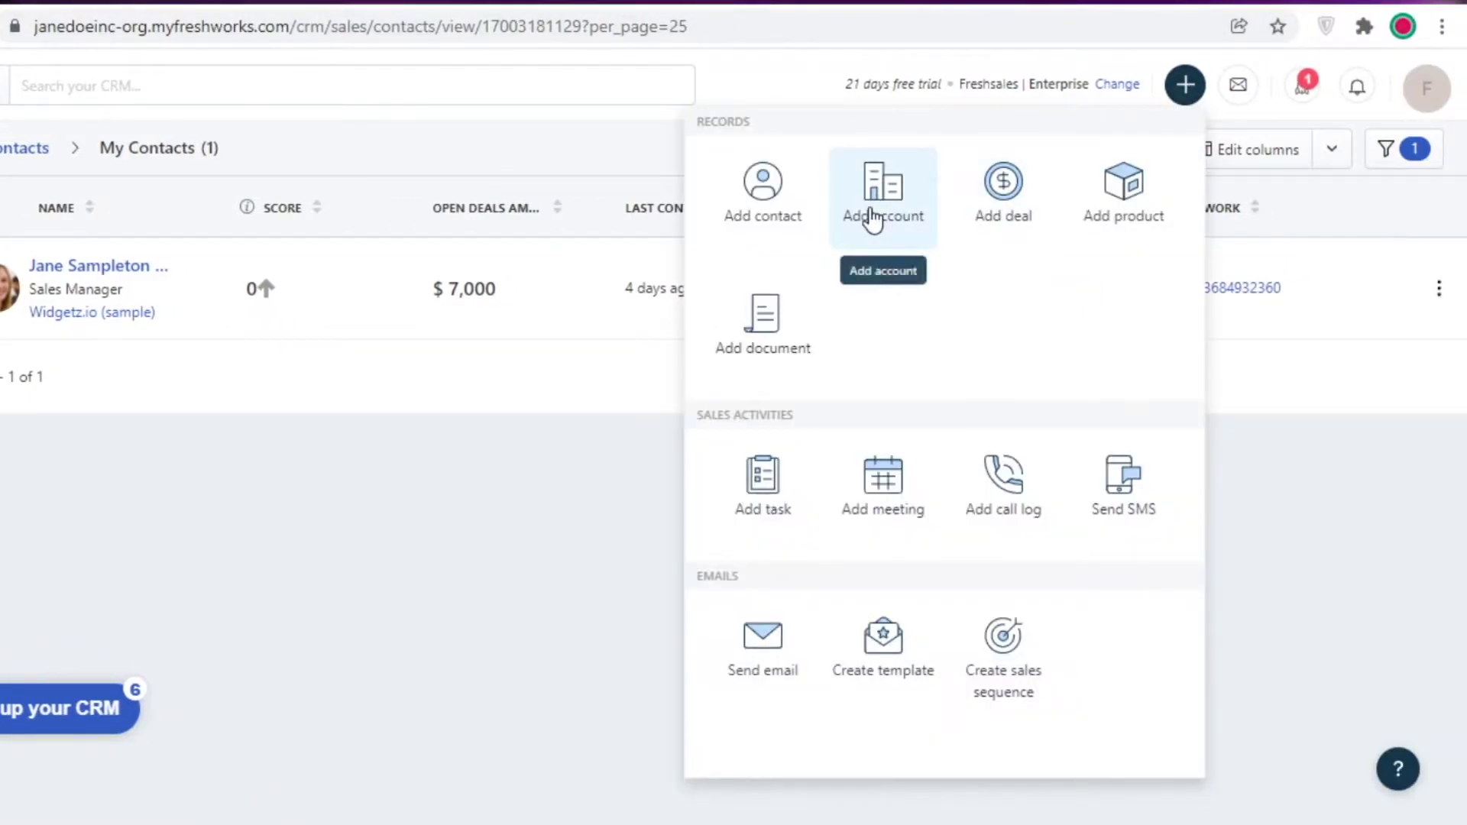
pyautogui.click(791, 224)
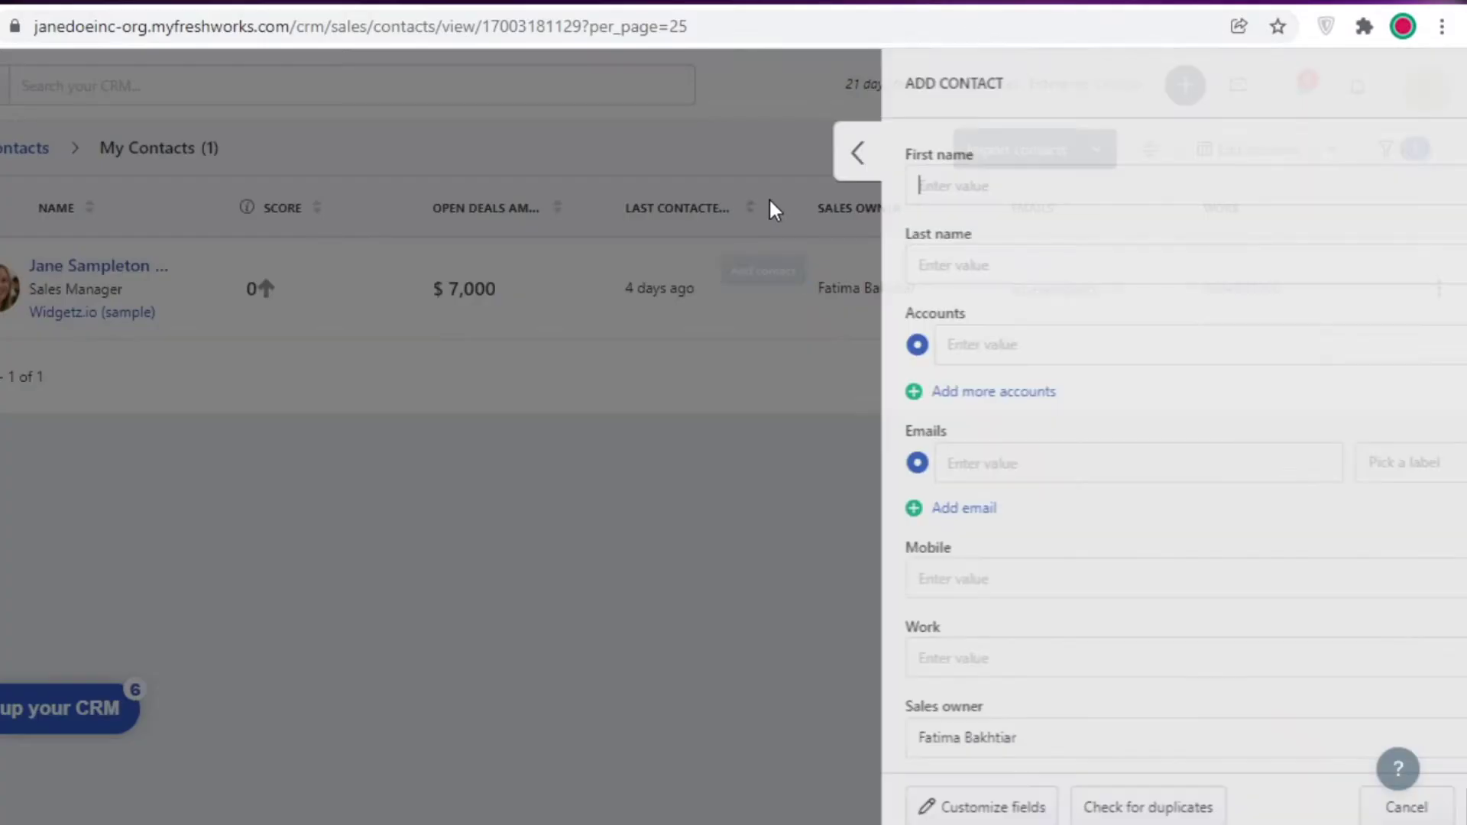
pyautogui.scroll(-3, 900, 147)
pyautogui.scroll(3, 878, 115)
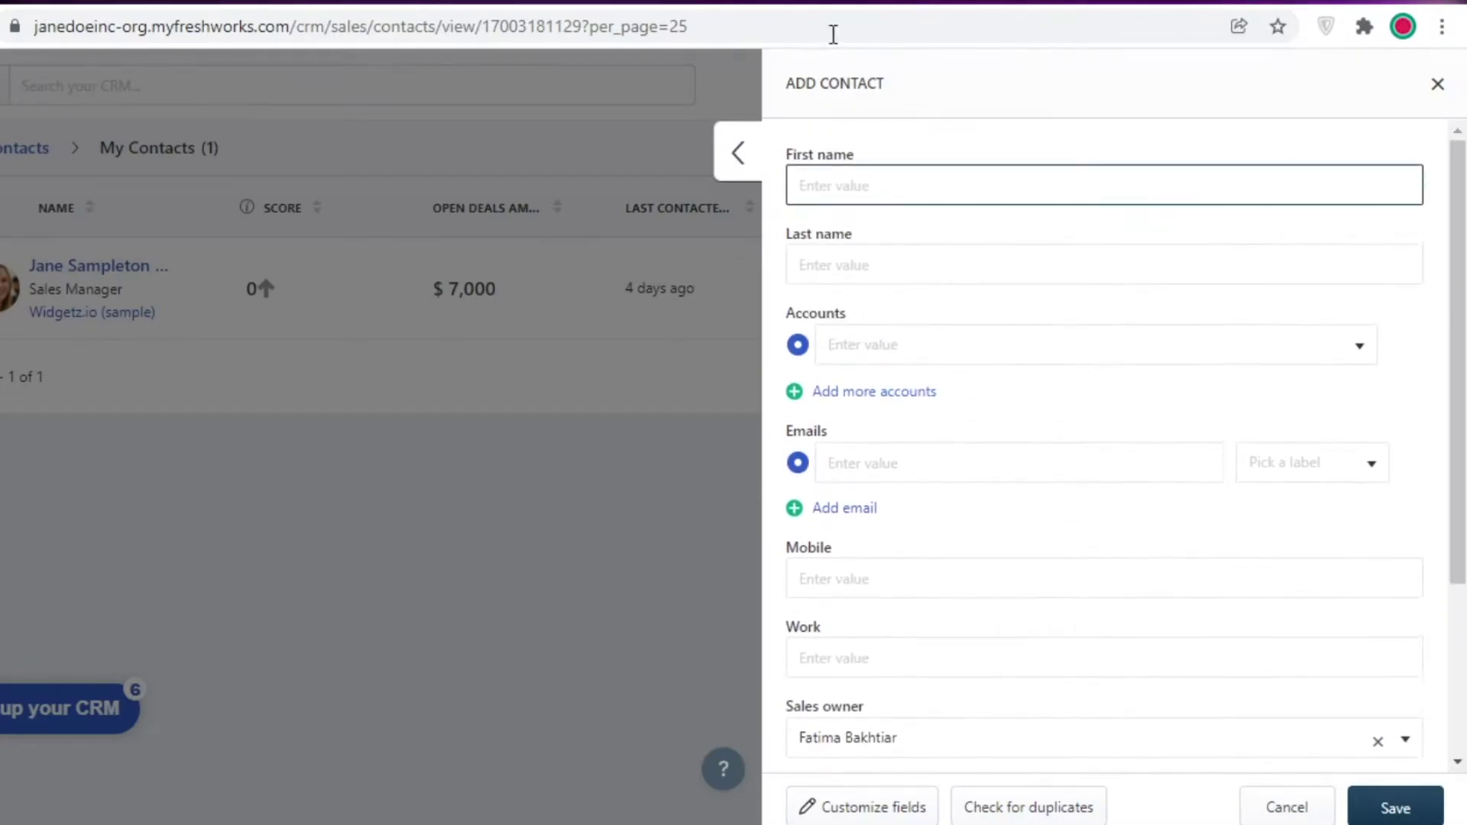
pyautogui.click(735, 152)
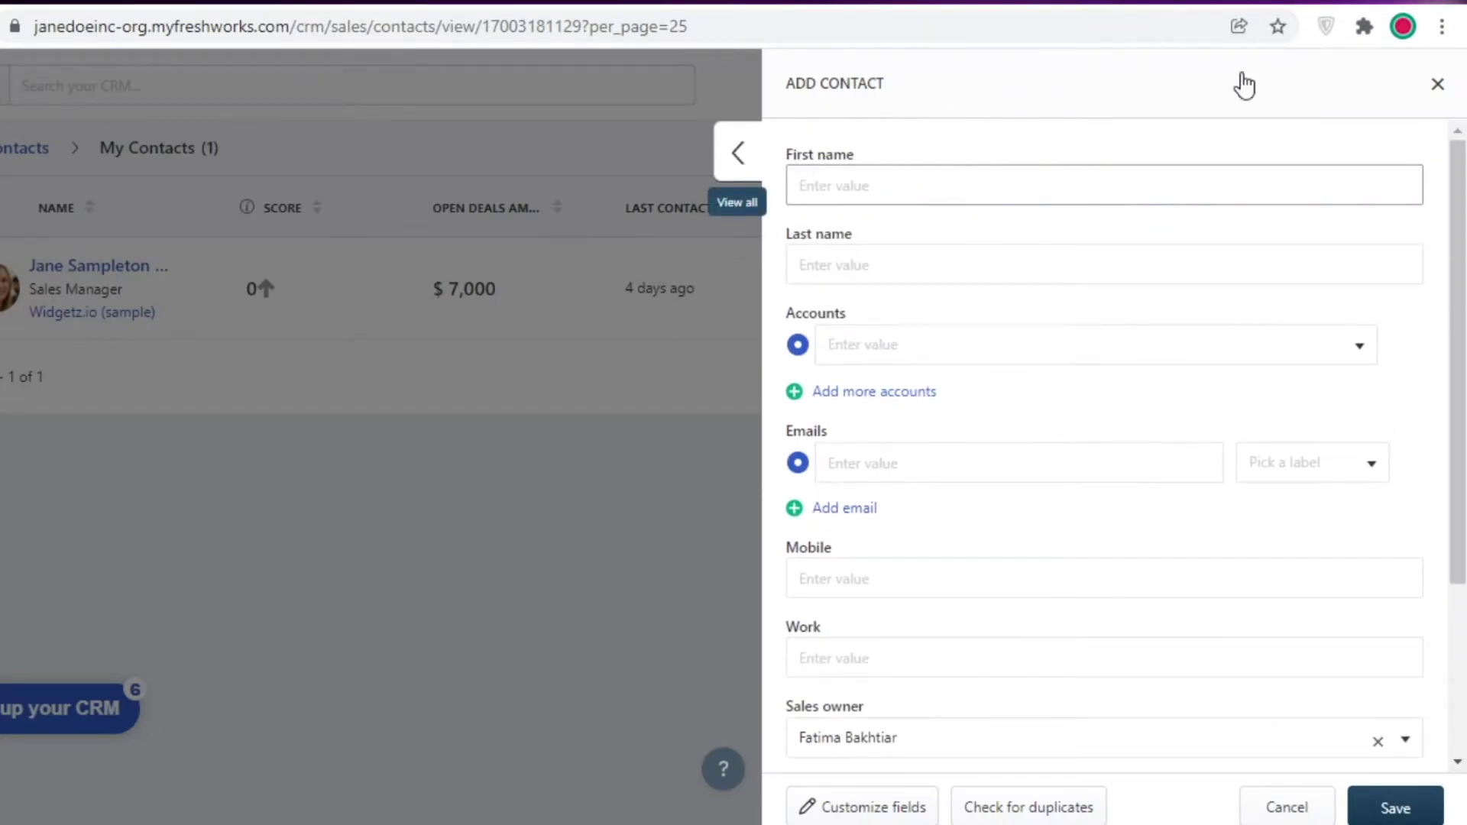
pyautogui.click(1437, 85)
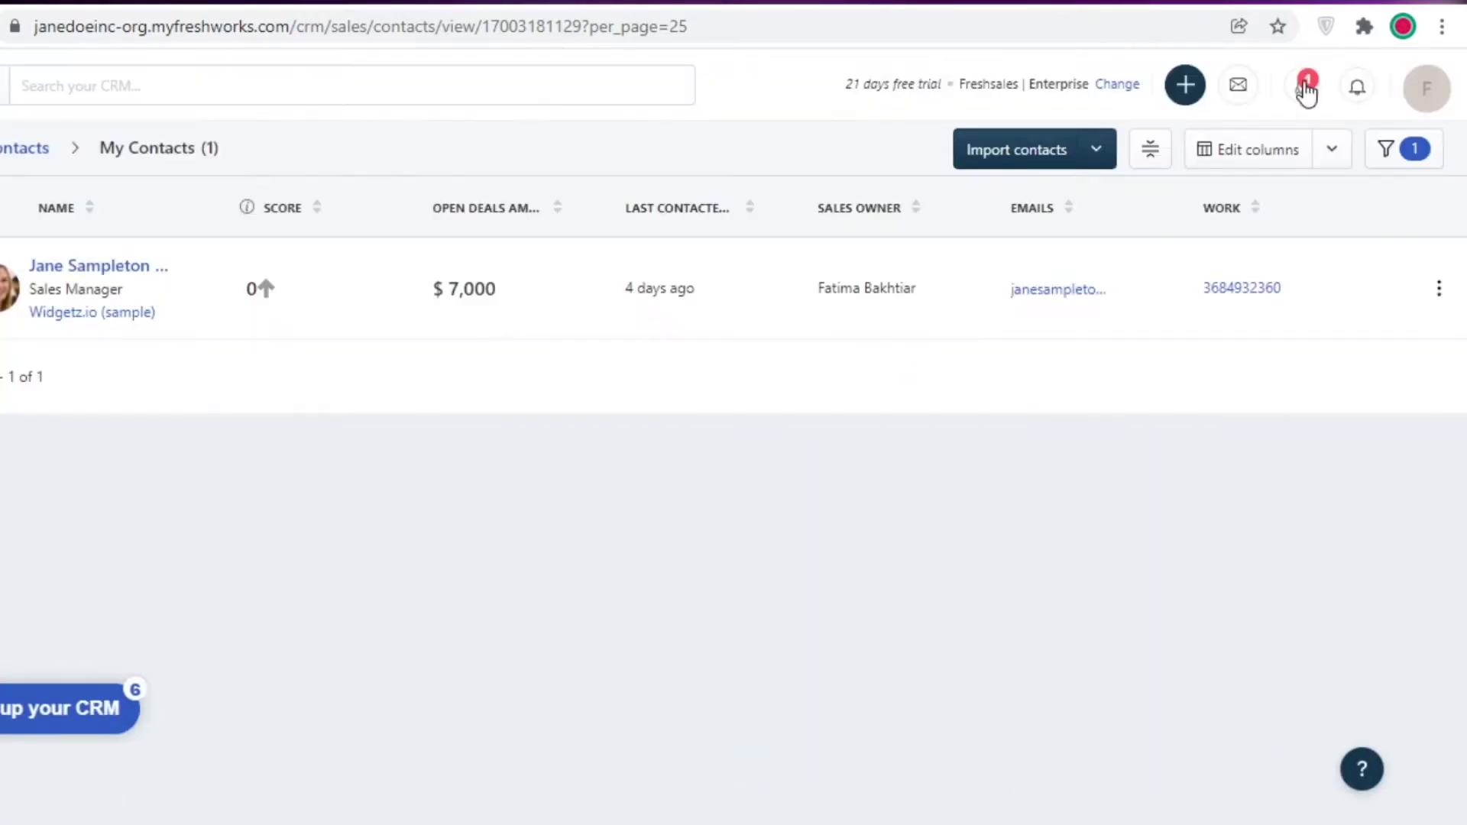
pyautogui.click(1185, 86)
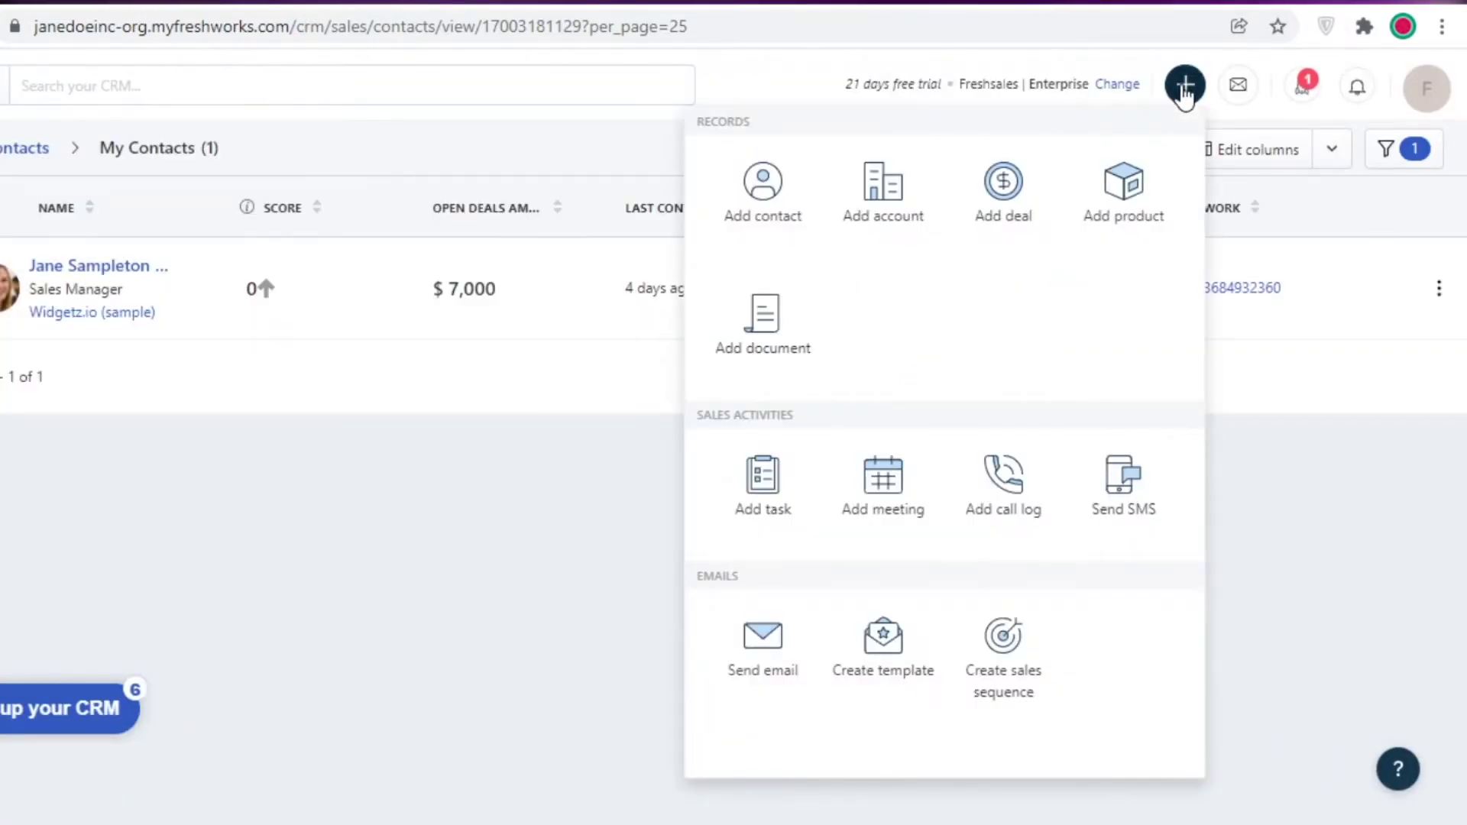
pyautogui.click(795, 207)
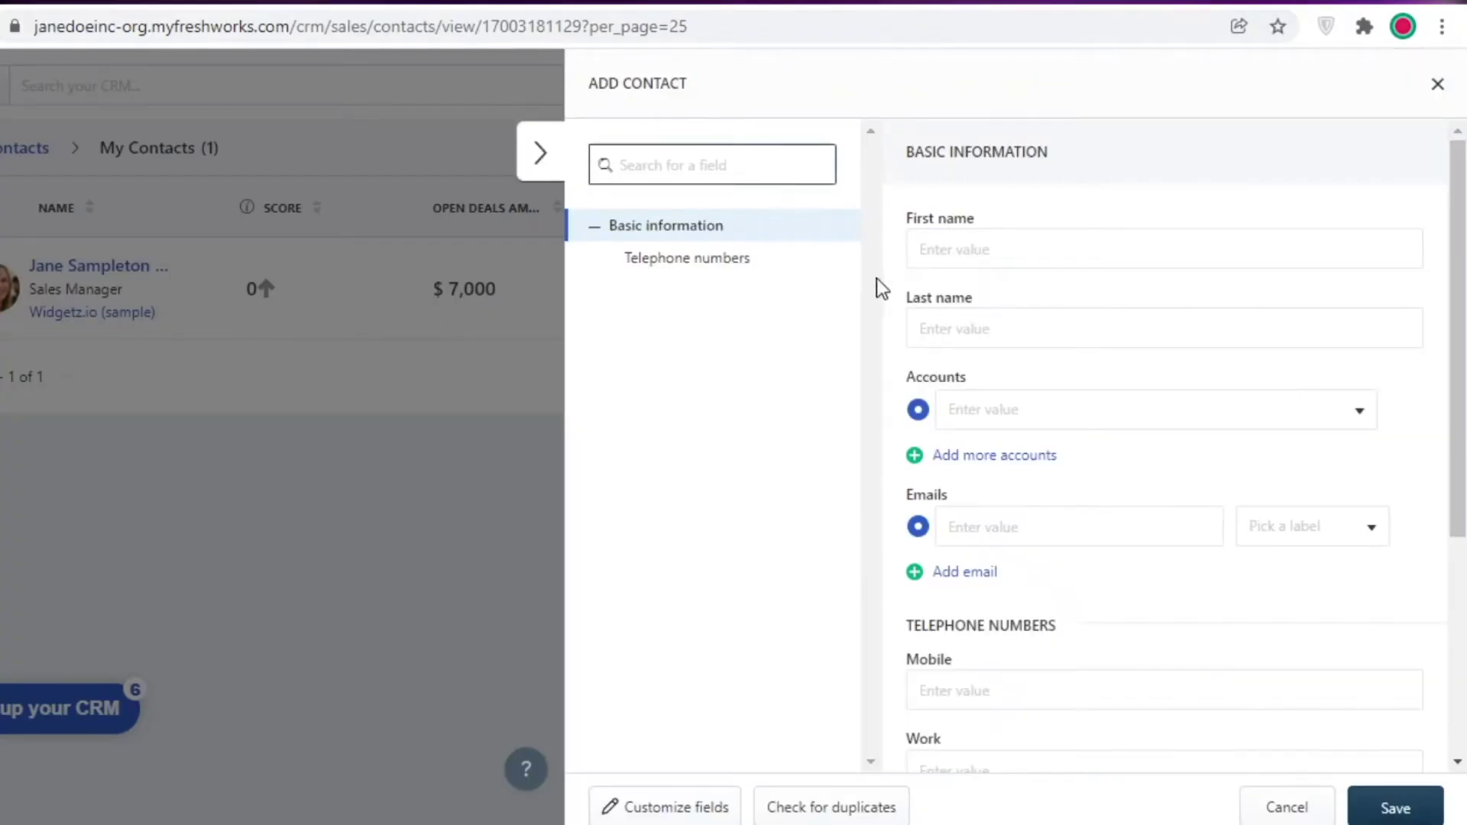
# Fill the contact's first name from the saved suggestion and attempt to save
pyautogui.click(947, 240)
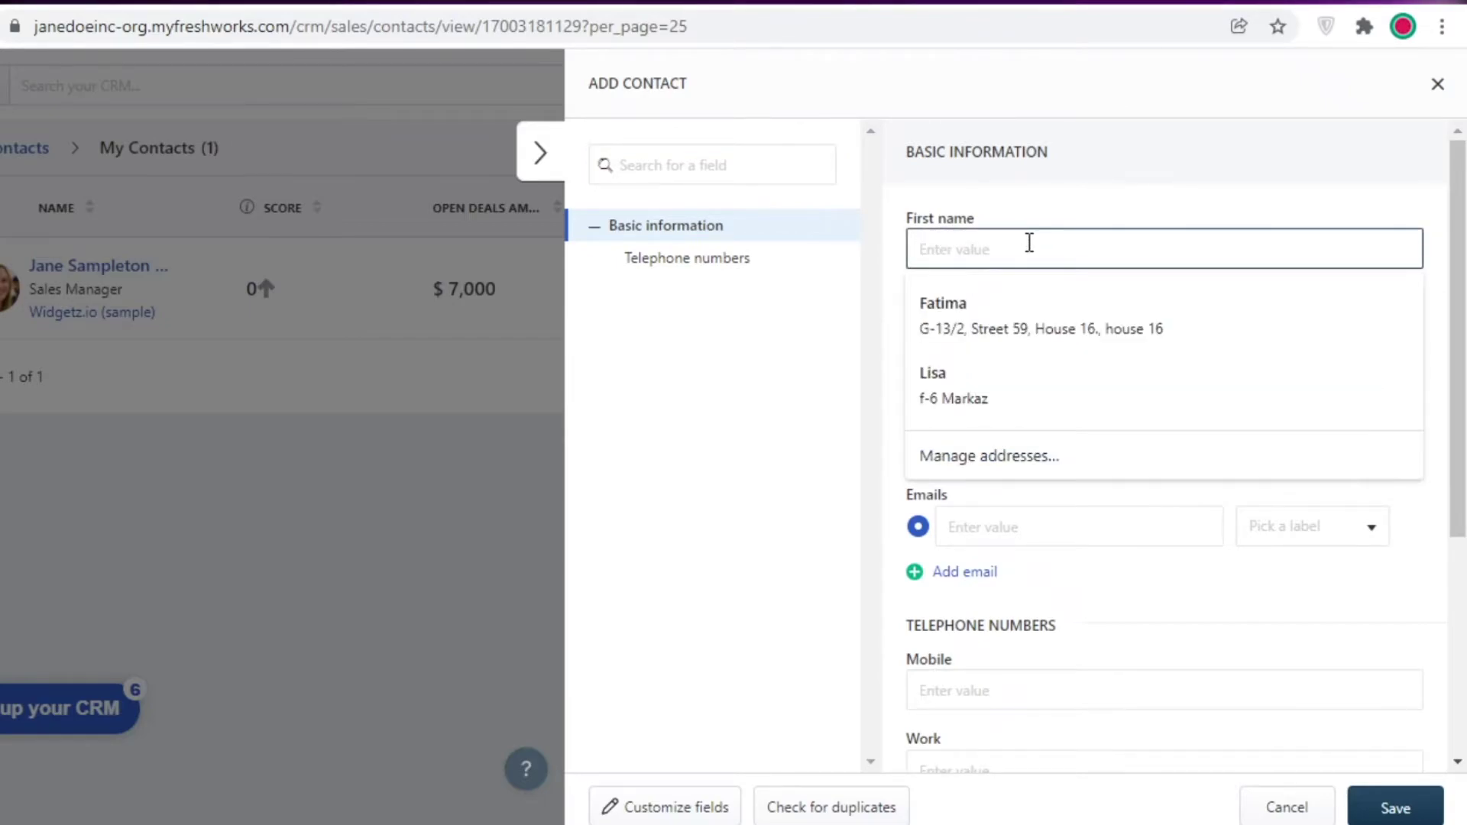
pyautogui.write('F')
pyautogui.press('BackSpace')
pyautogui.write('Lisa')
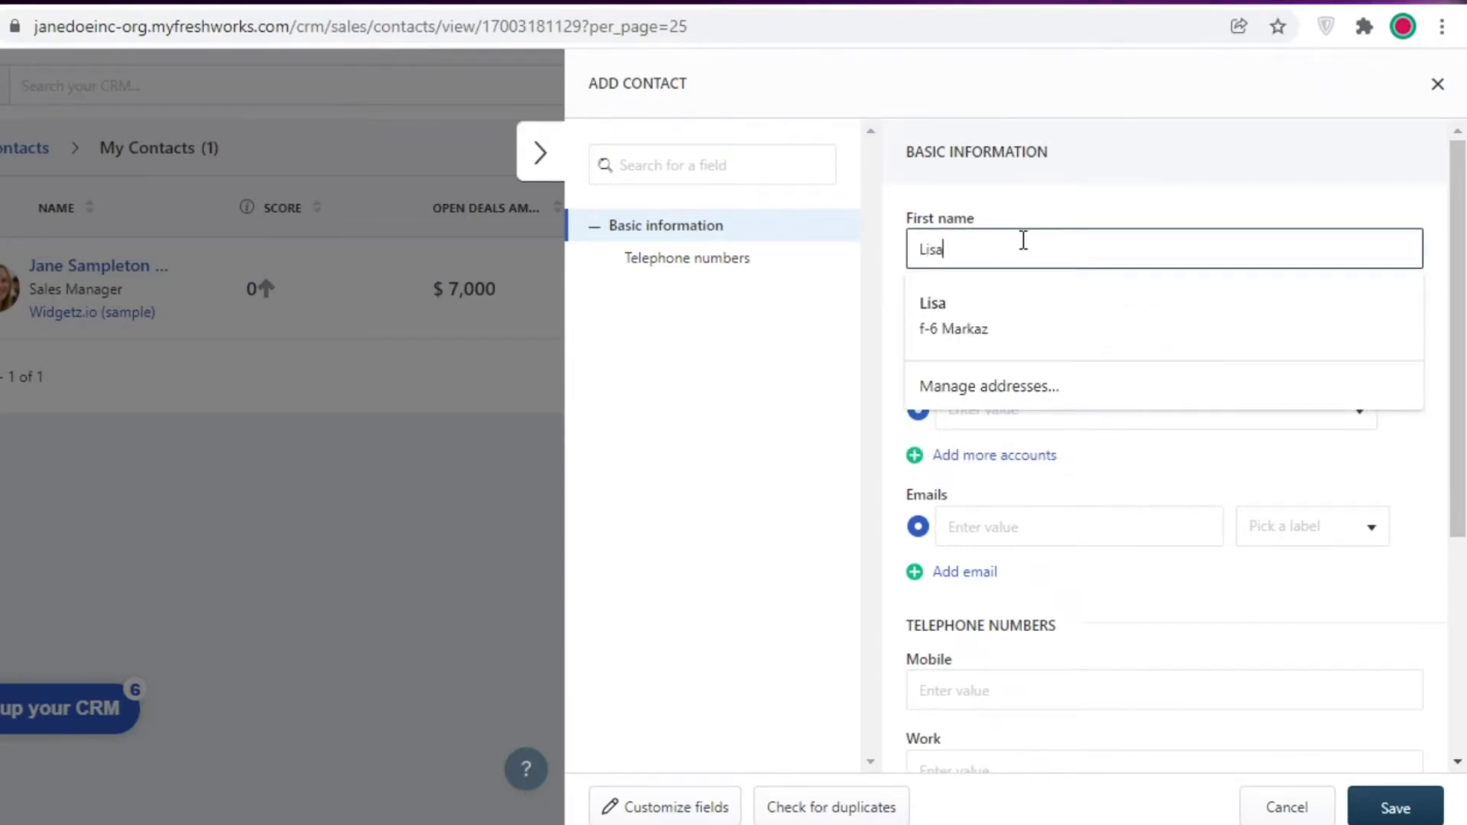
pyautogui.click(805, 393)
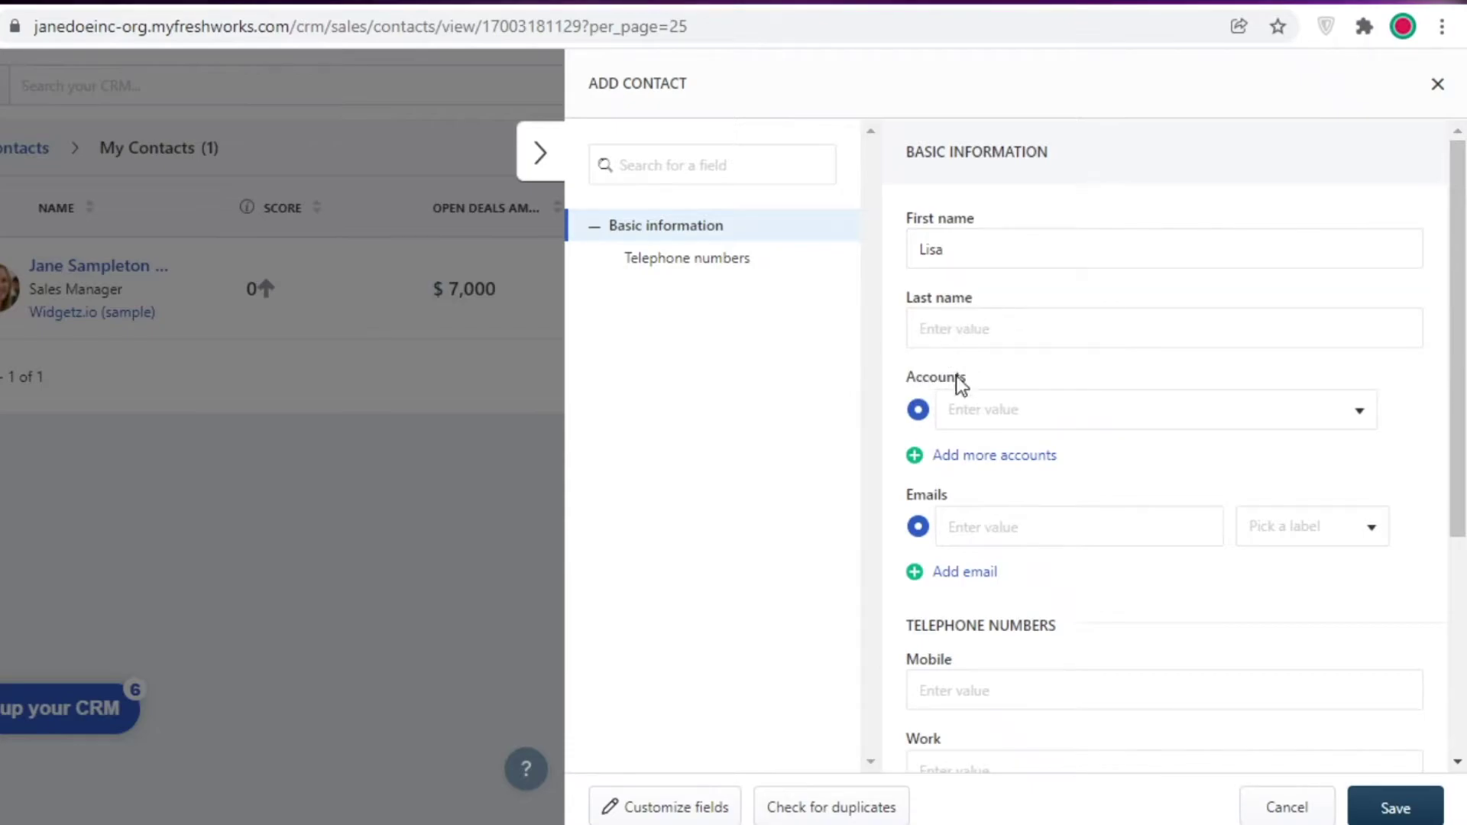
pyautogui.scroll(-5, 955, 383)
pyautogui.click(1368, 806)
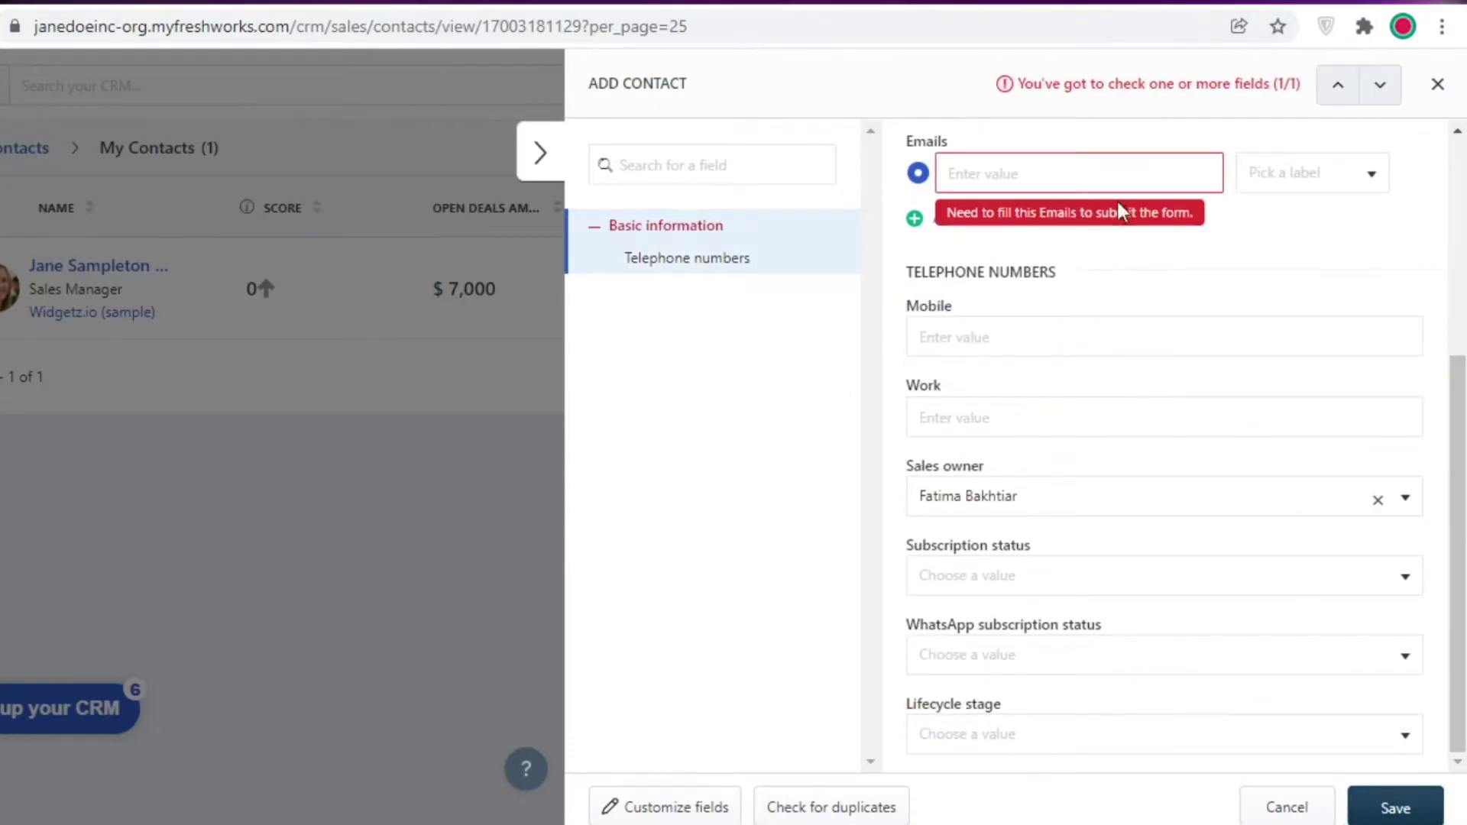
# Add the contact's email from autofill and save the new contact
pyautogui.click(1081, 169)
pyautogui.write('ba')
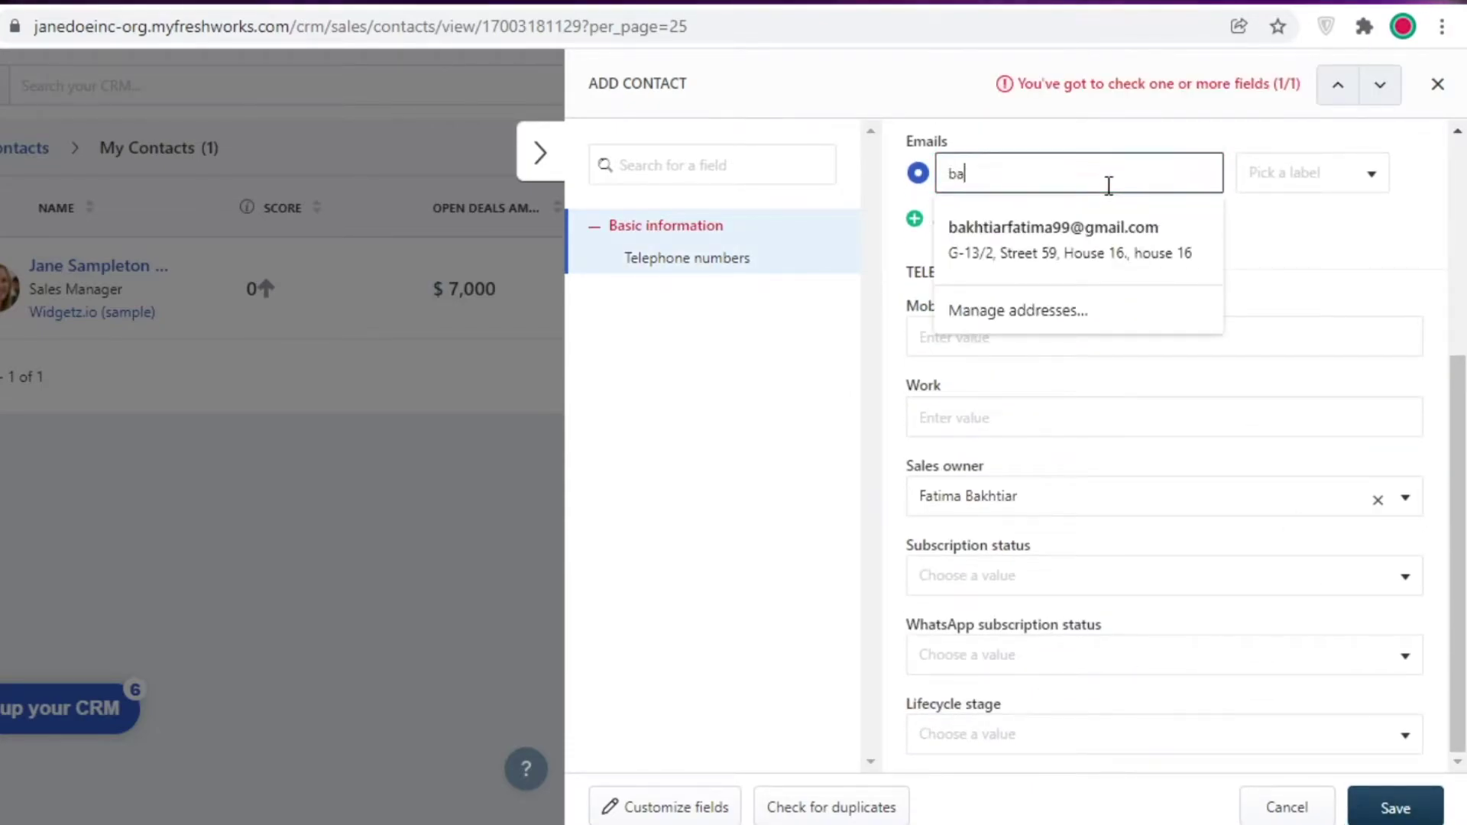
pyautogui.click(1111, 237)
pyautogui.click(1392, 814)
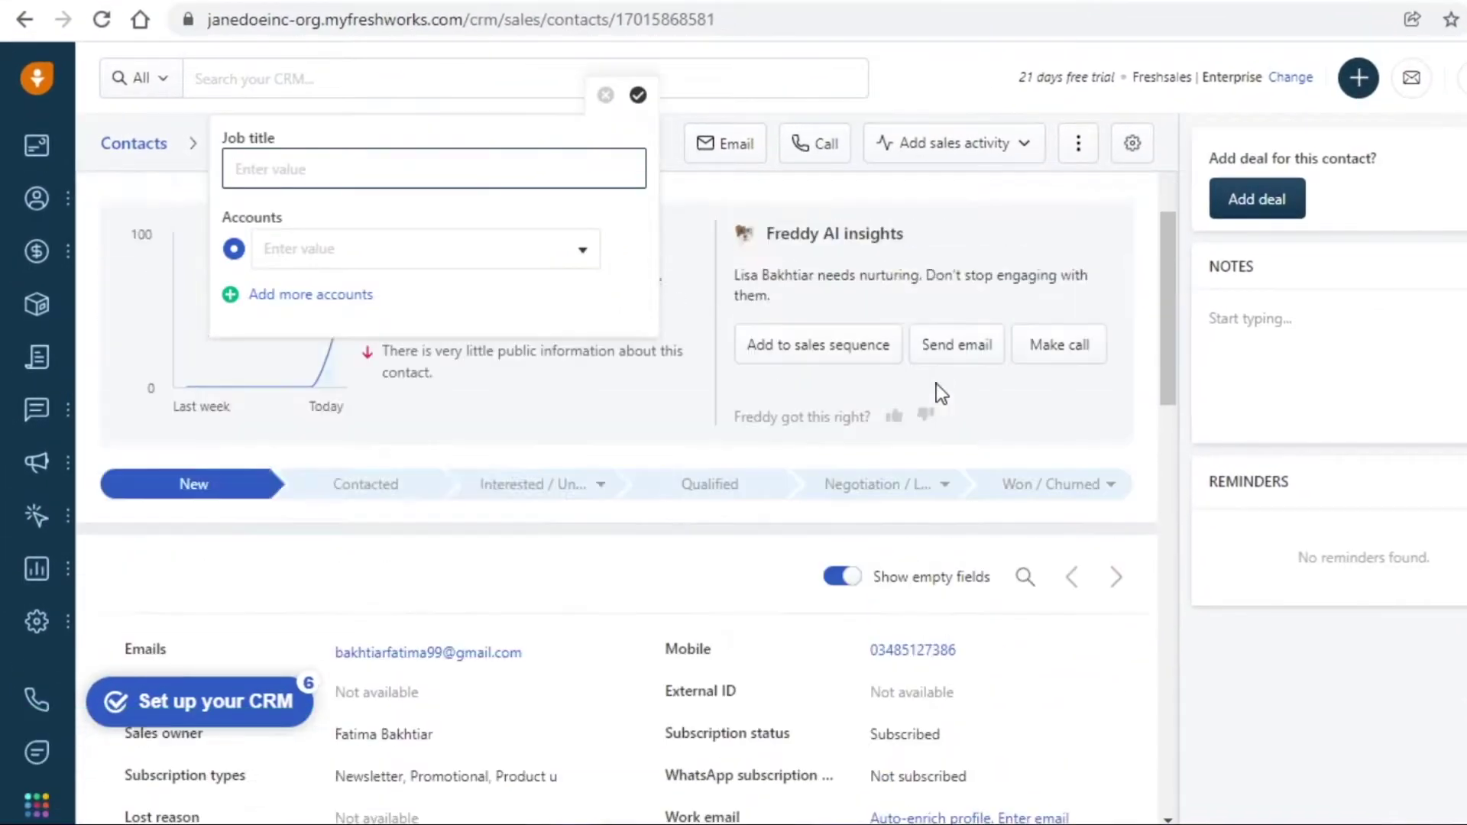
pyautogui.scroll(3, 933, 393)
pyautogui.click(825, 327)
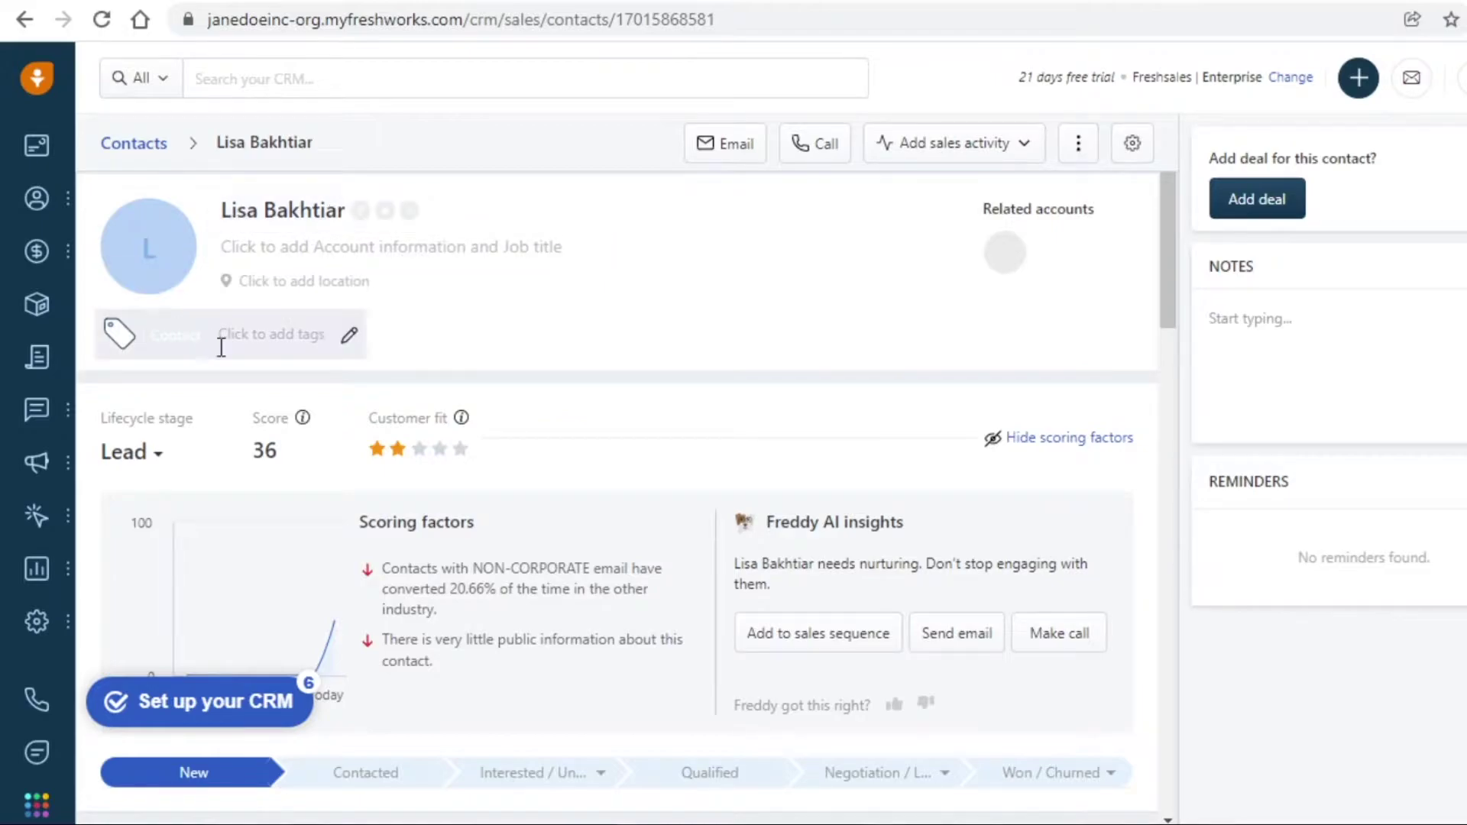
pyautogui.scroll(-3, 671, 418)
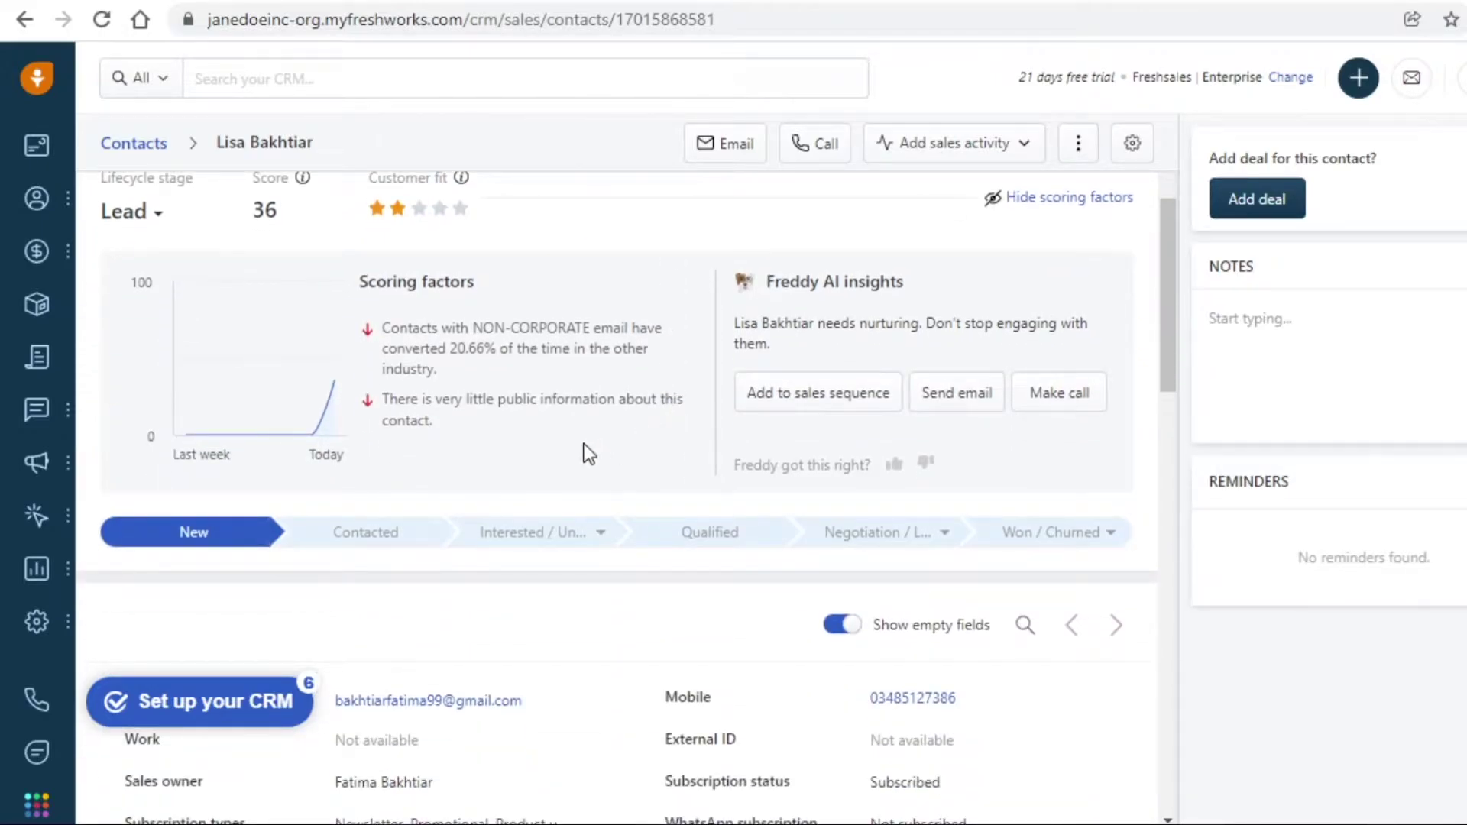
pyautogui.scroll(3, 580, 326)
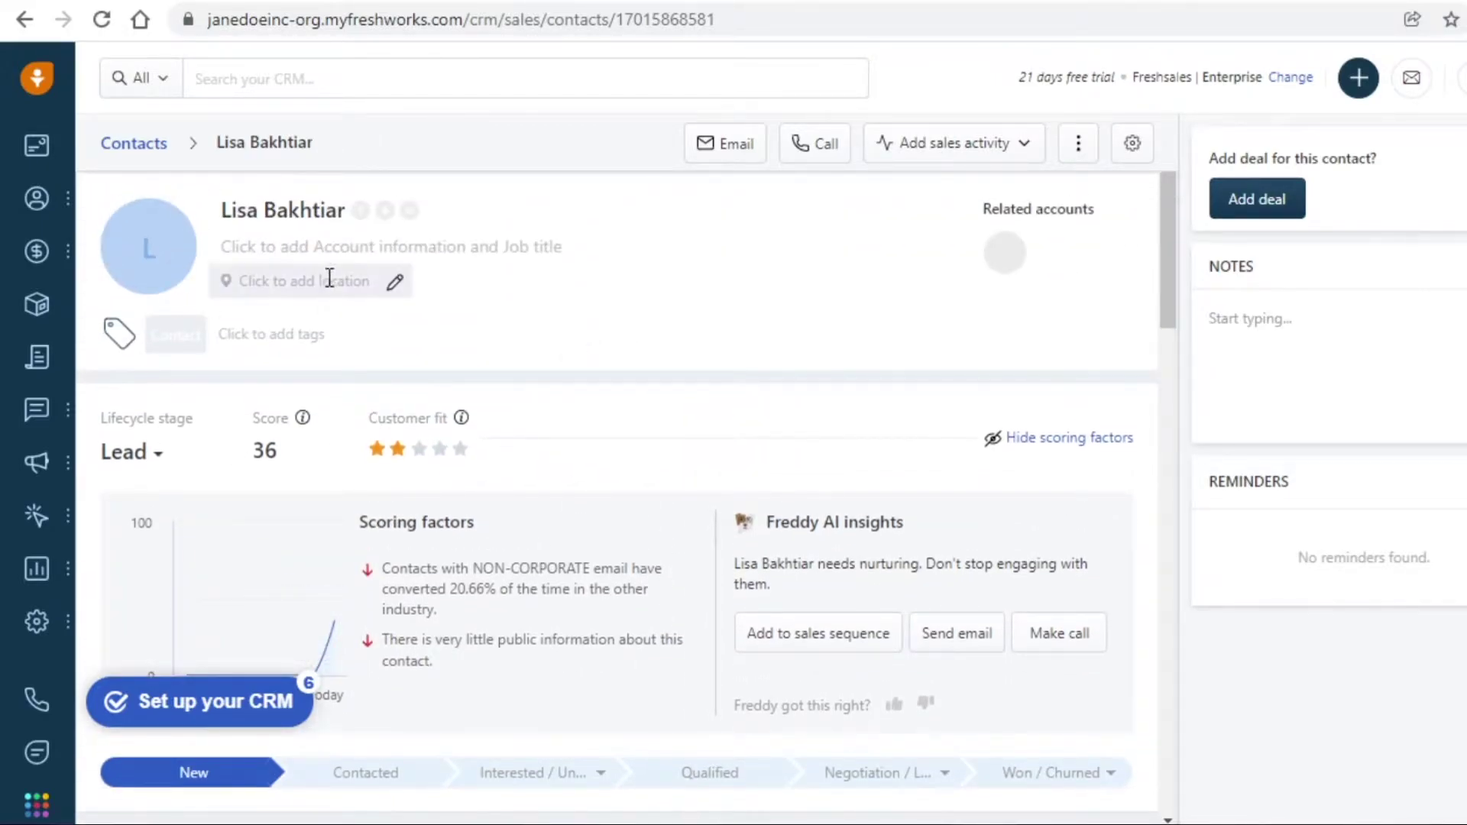
pyautogui.scroll(-3, 260, 363)
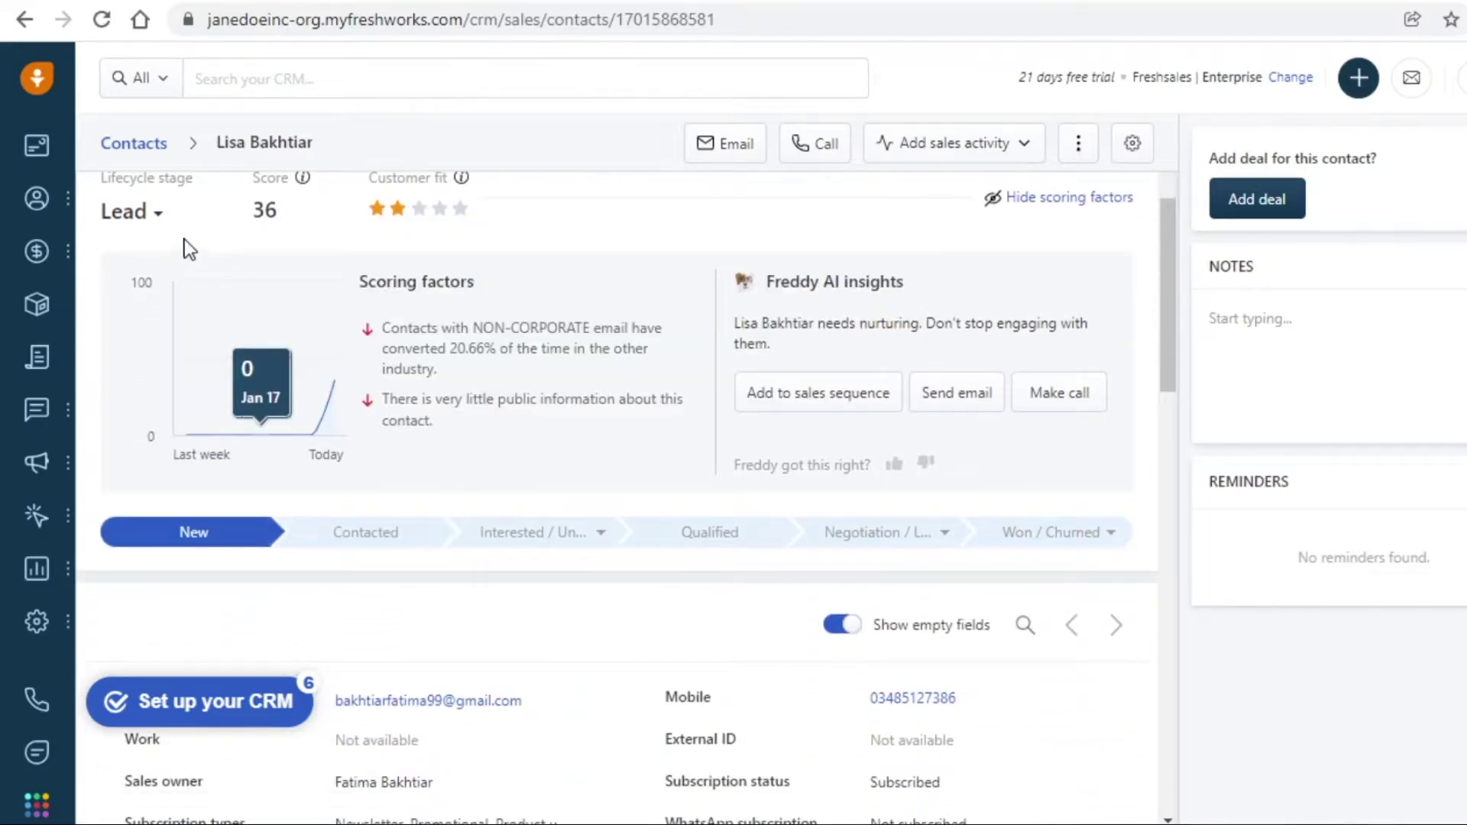
pyautogui.scroll(2, 92, 229)
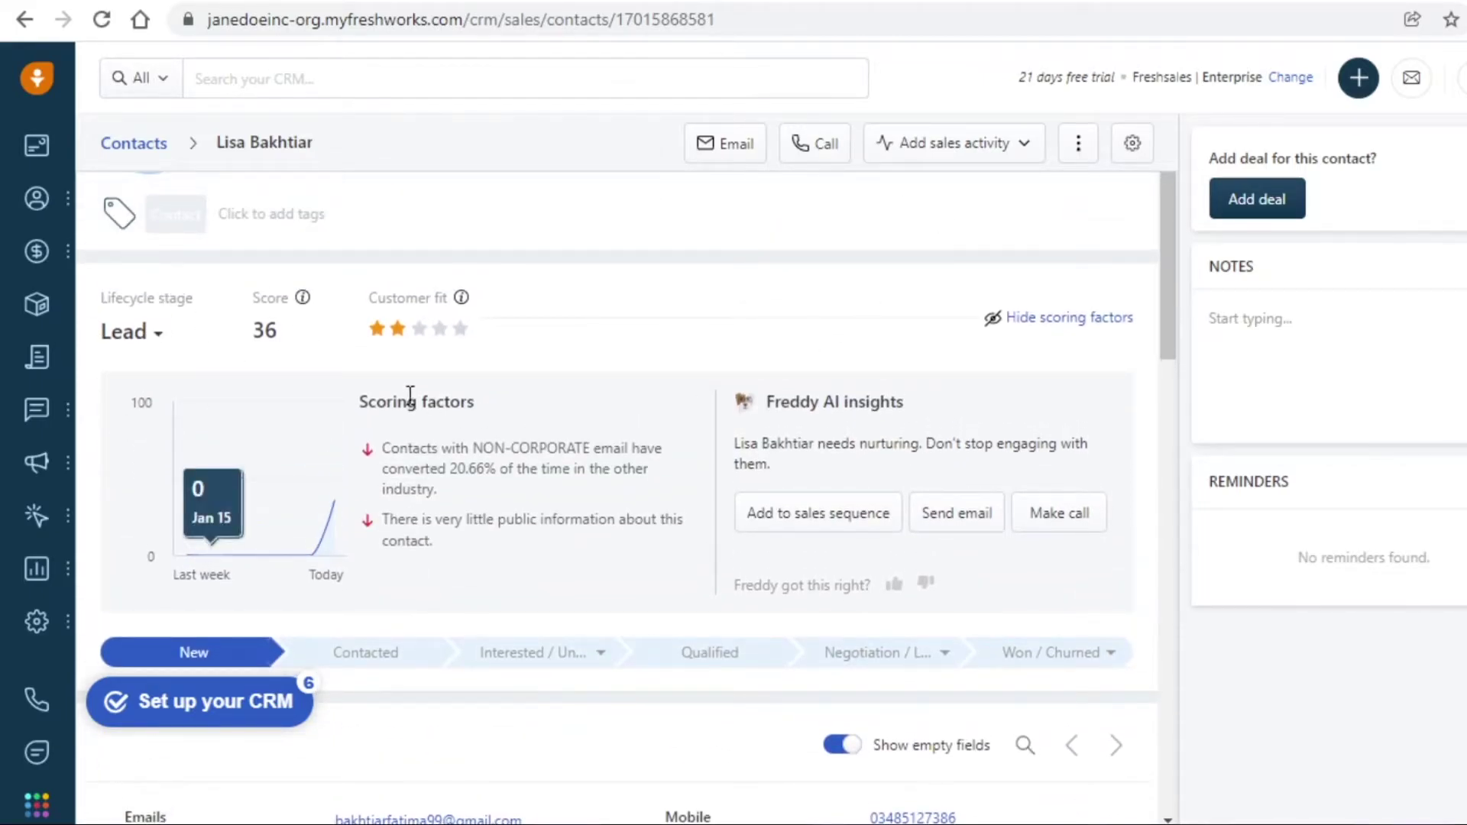
pyautogui.click(159, 336)
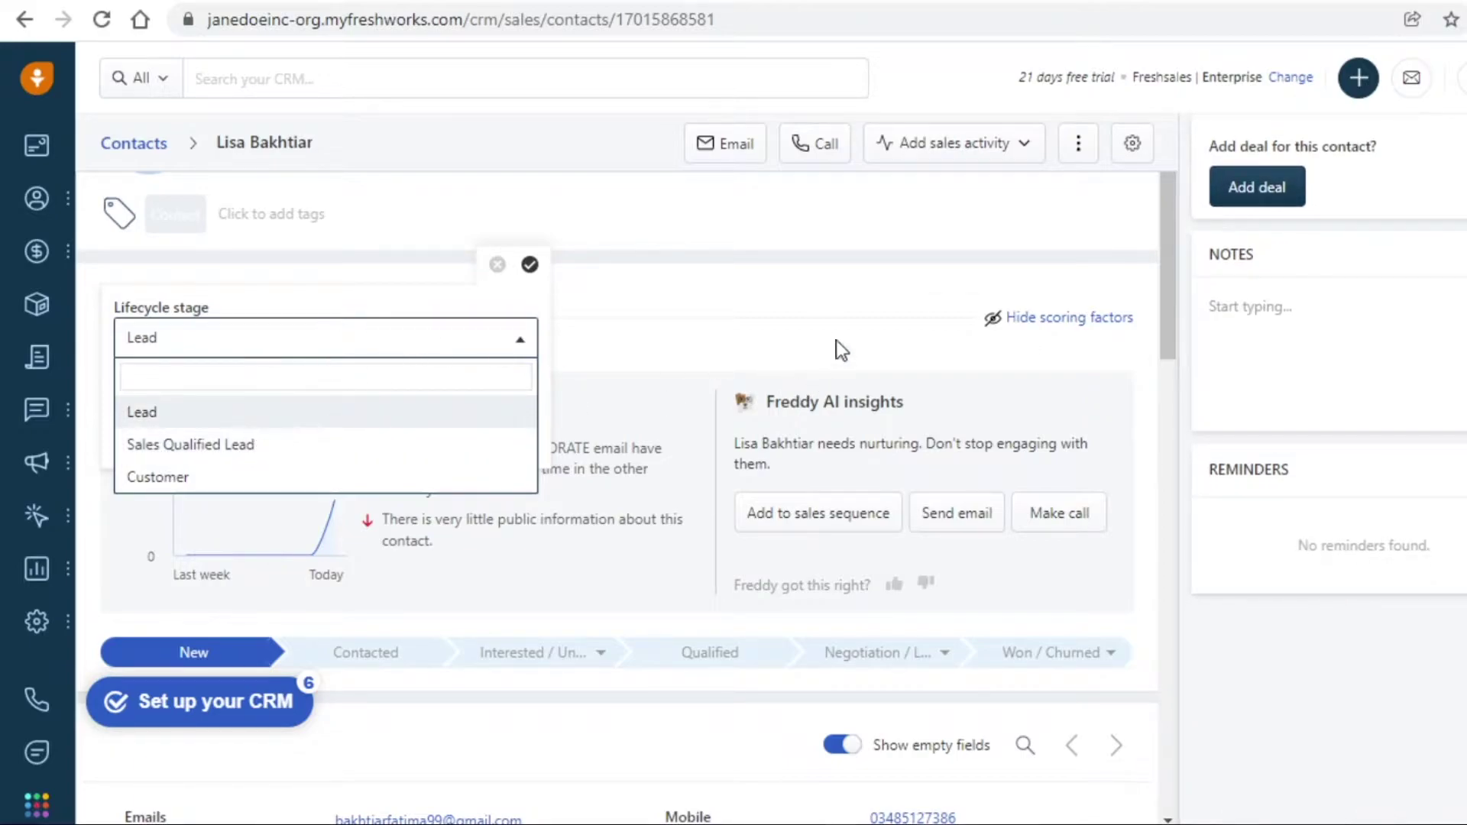
pyautogui.click(851, 302)
pyautogui.scroll(2, 428, 237)
pyautogui.moveTo(48, 221)
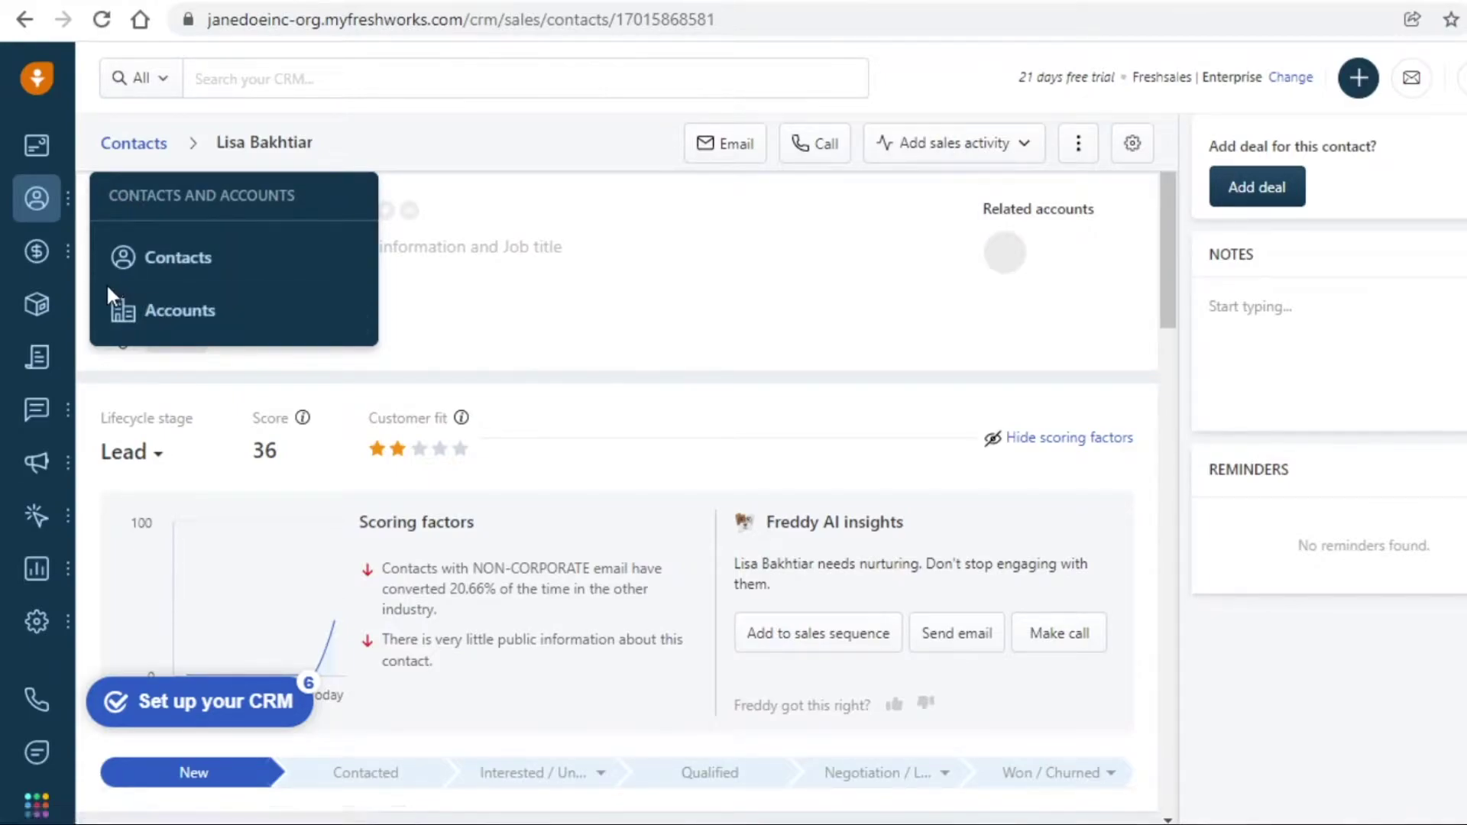
pyautogui.moveTo(32, 254)
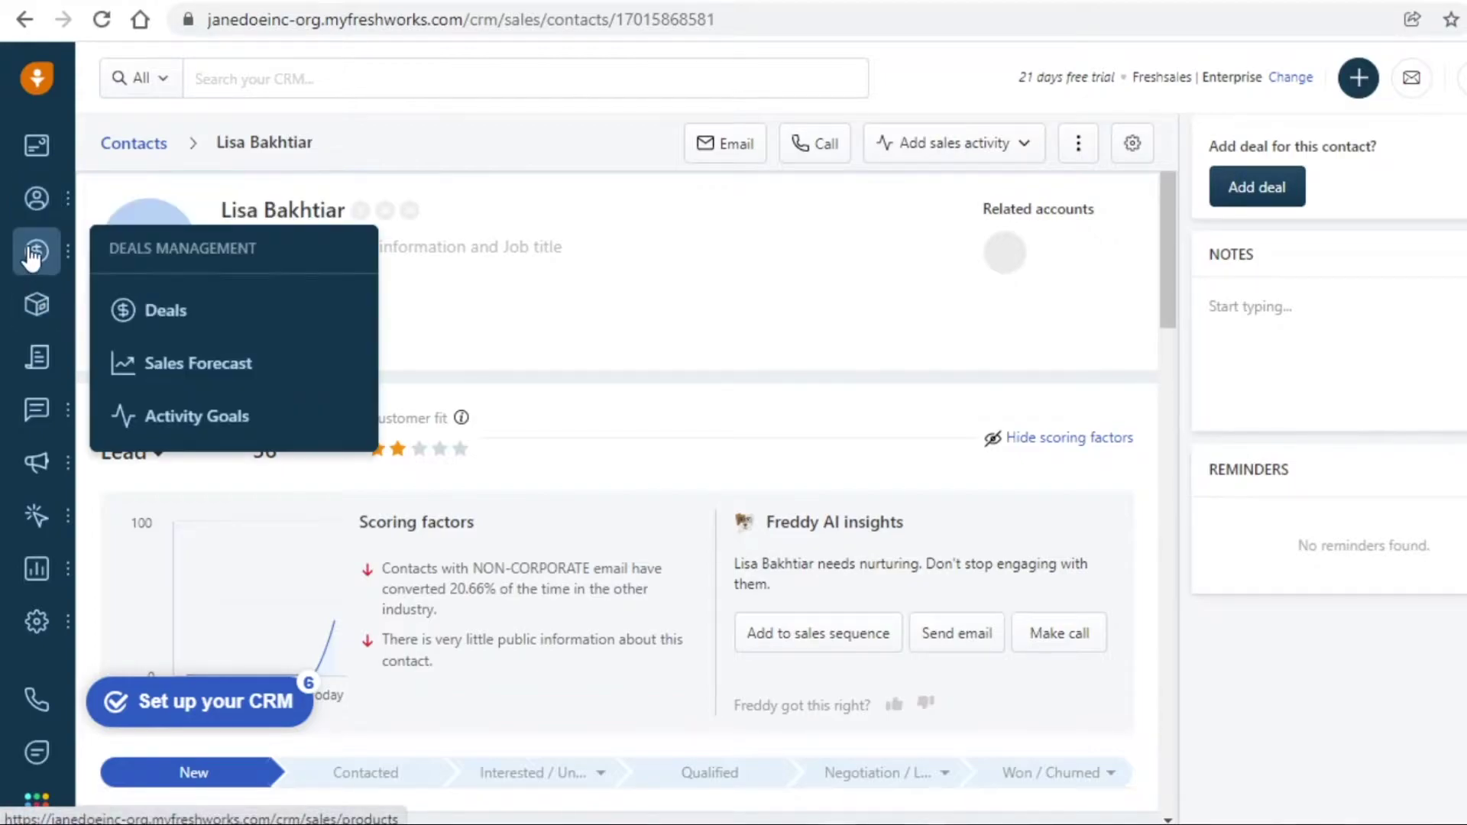
# Open the Deals board and dismiss the Slack promotion, filters notice and tour tip
pyautogui.click(114, 310)
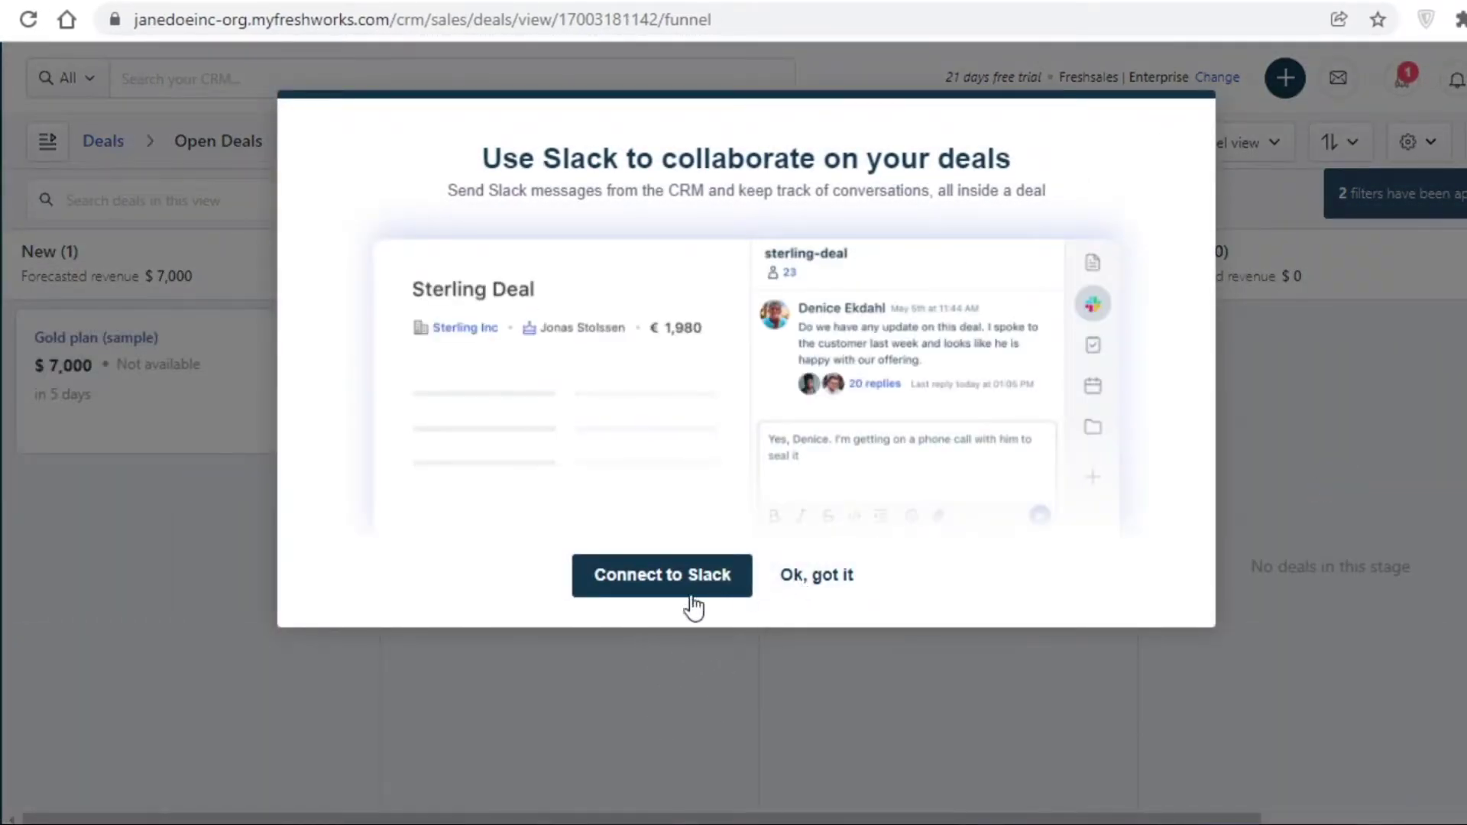
pyautogui.click(797, 583)
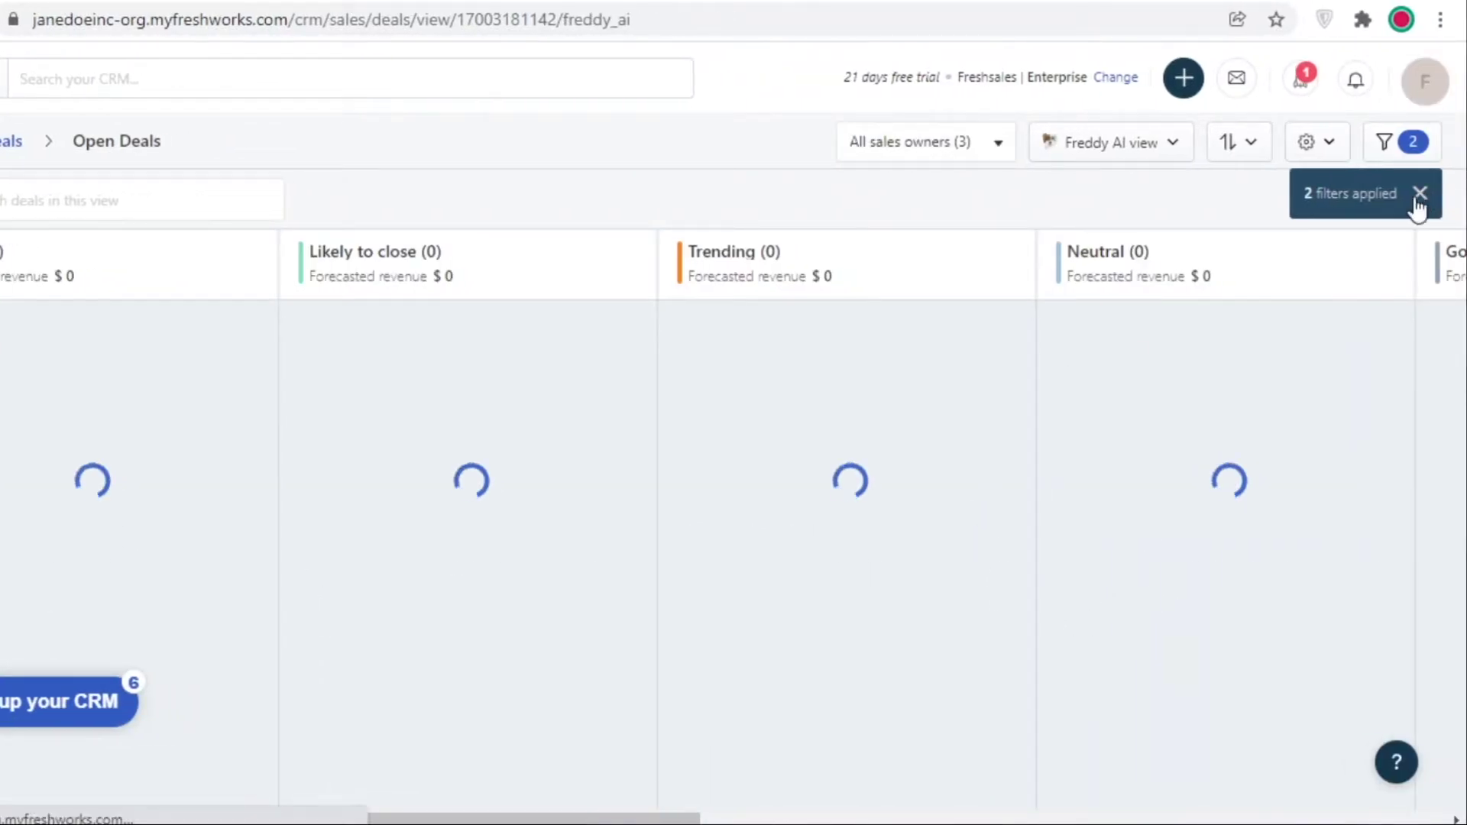
pyautogui.click(1417, 194)
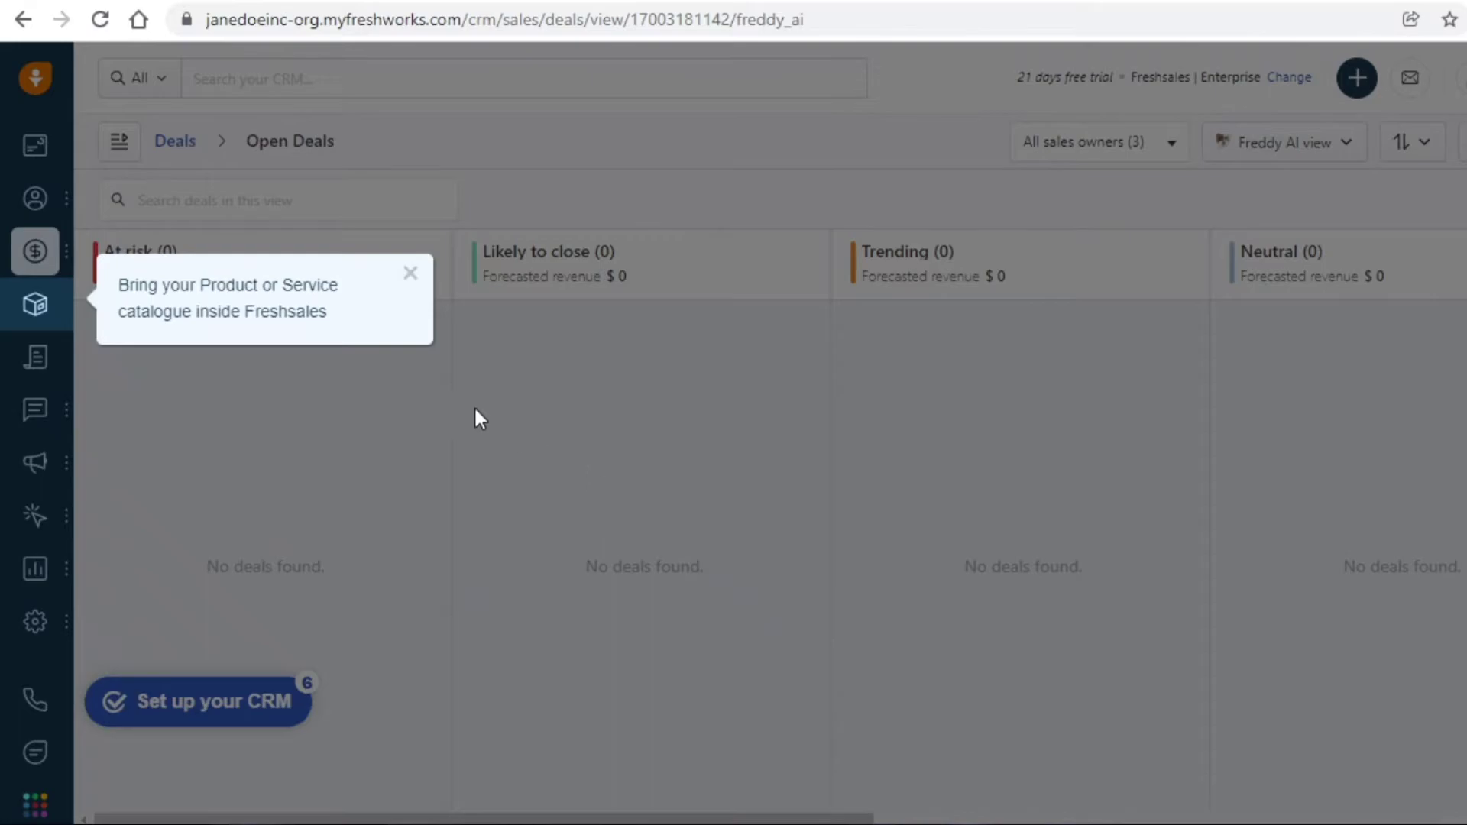
pyautogui.click(474, 410)
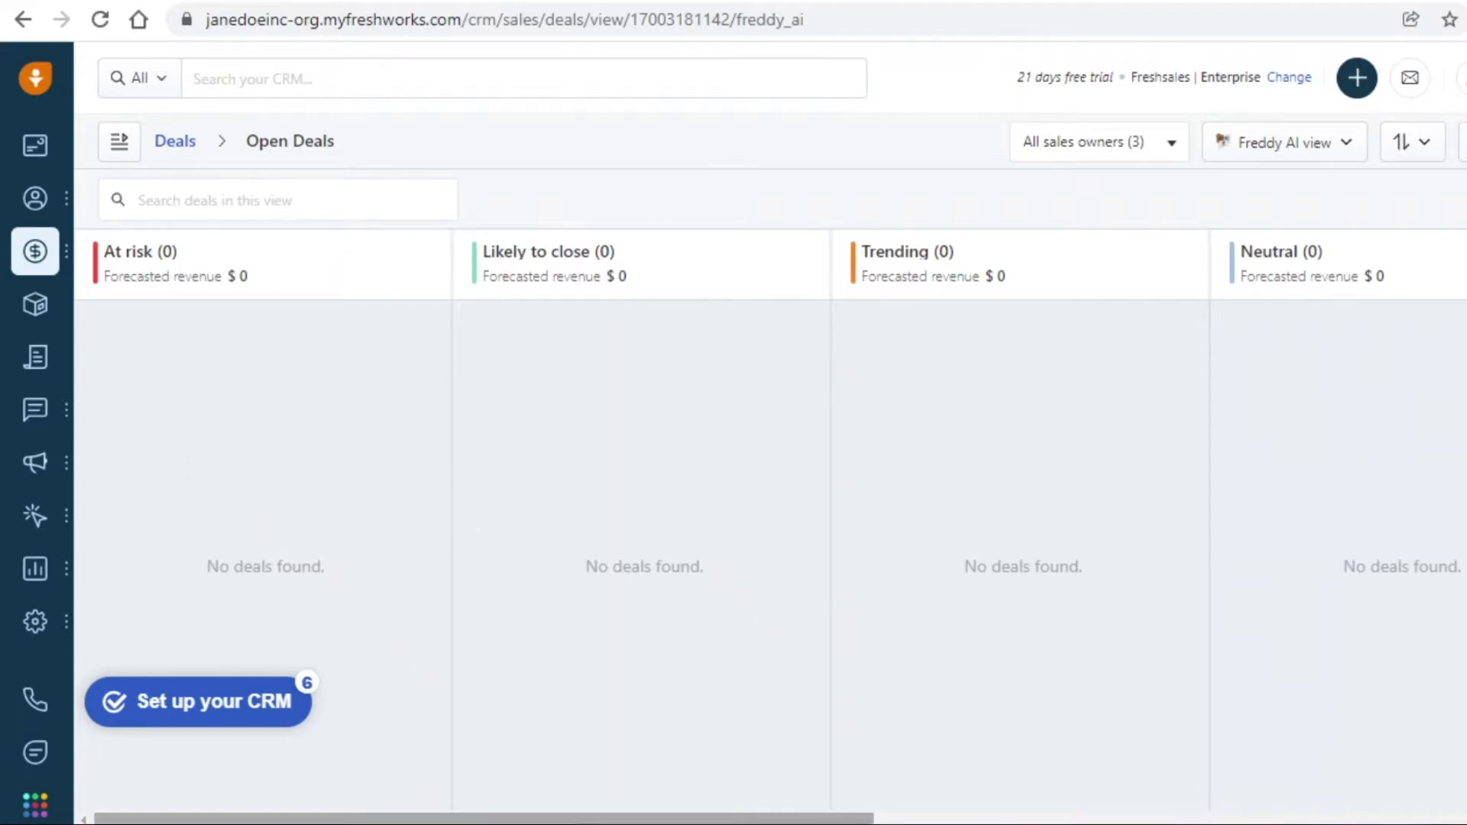
pyautogui.hscroll(10, 1093, 750)
pyautogui.hscroll(-10, 1093, 750)
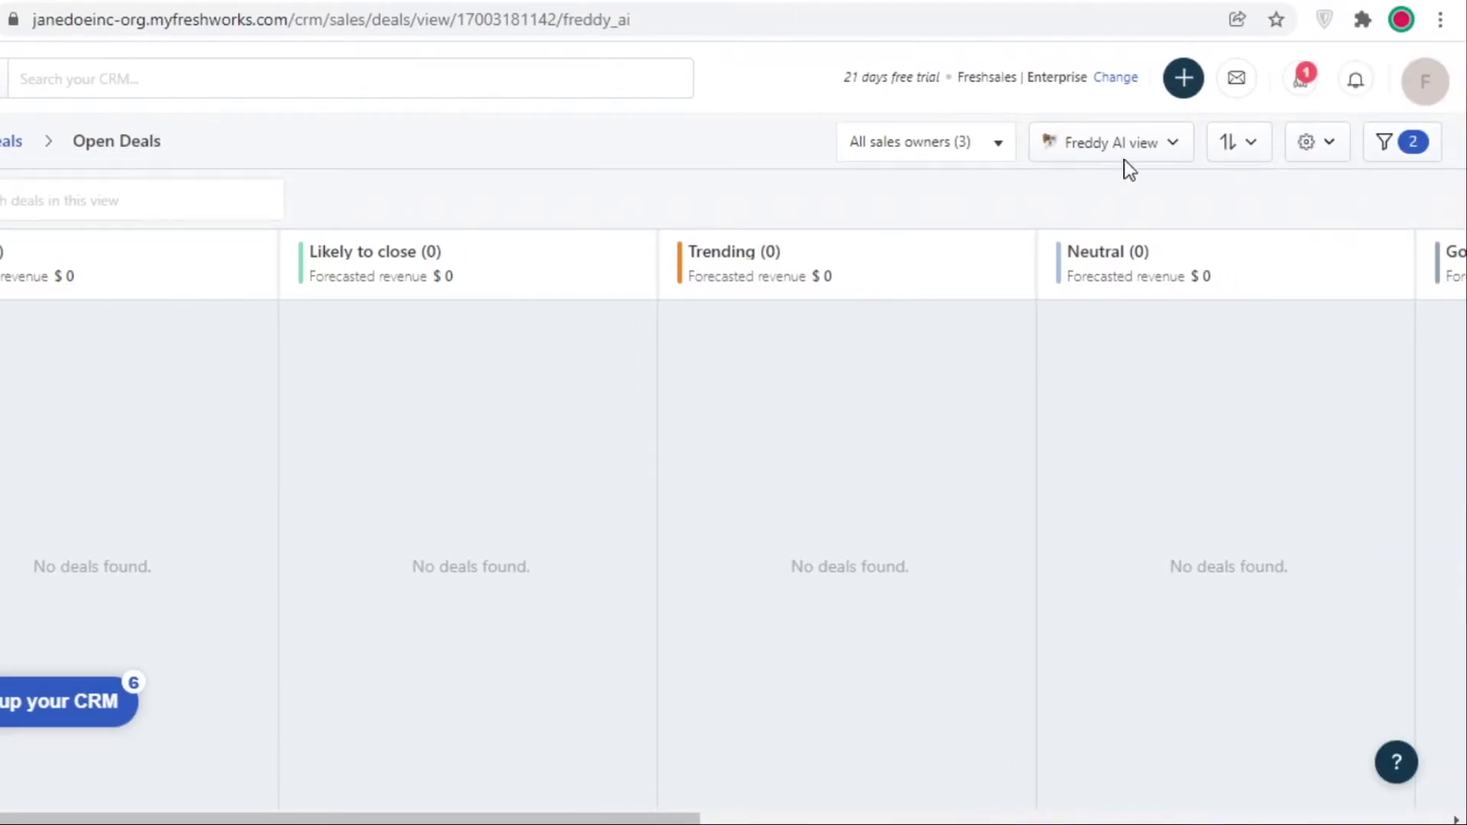
# Check the board settings and saved deal views, then open the Add Deal form
pyautogui.click(1321, 144)
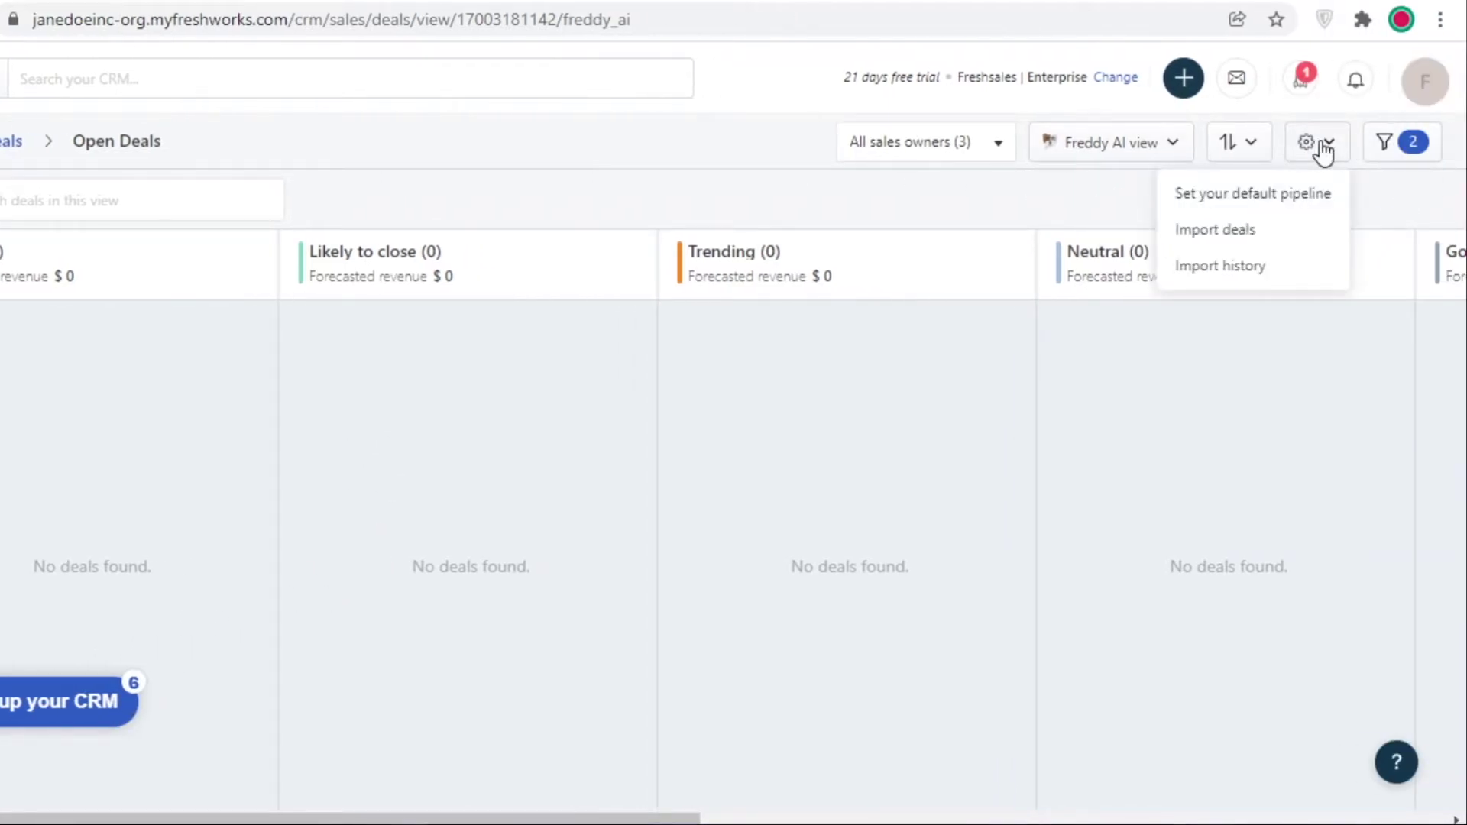
pyautogui.click(887, 187)
pyautogui.click(1179, 79)
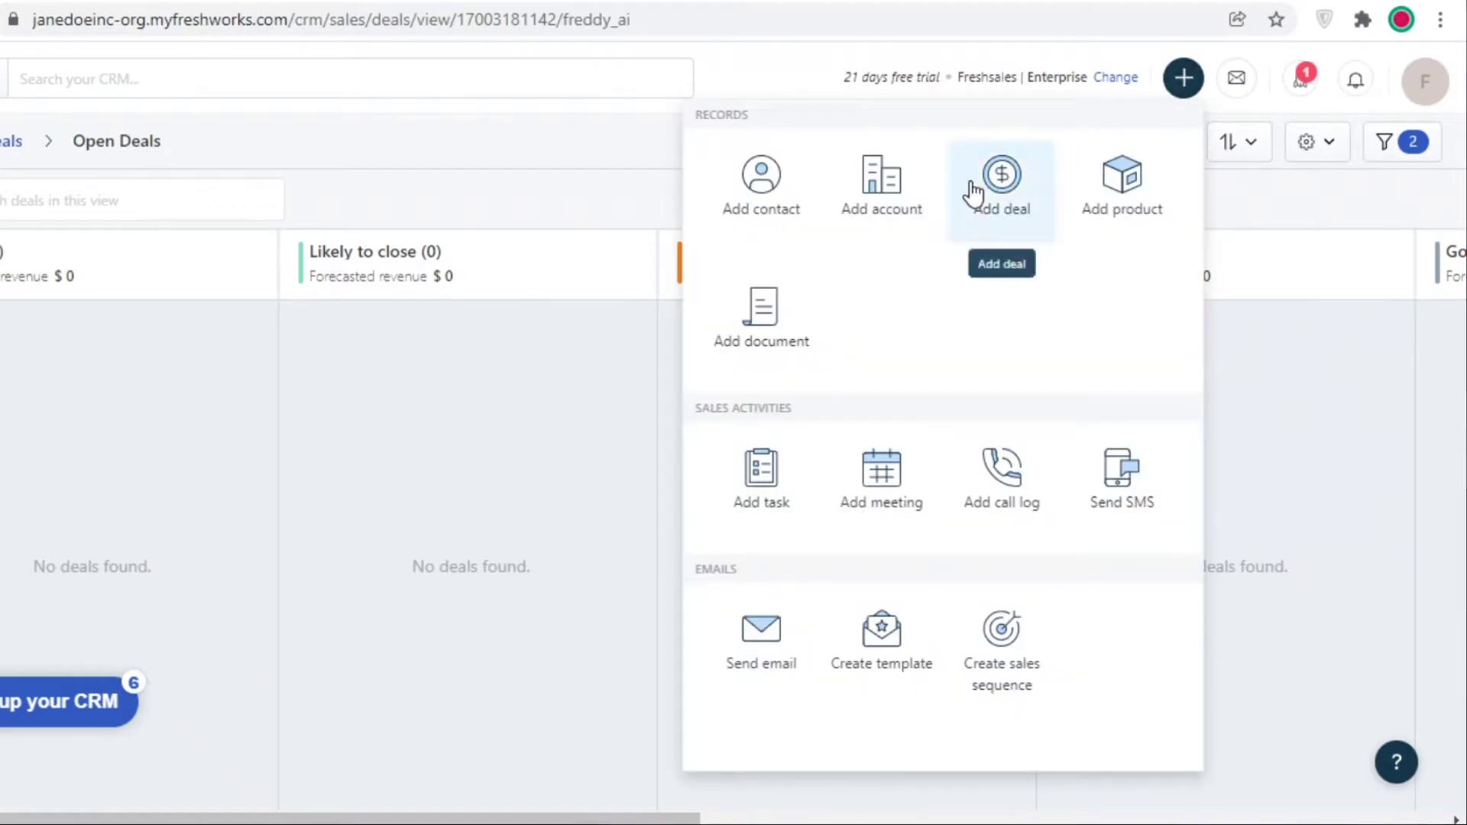
pyautogui.click(89, 566)
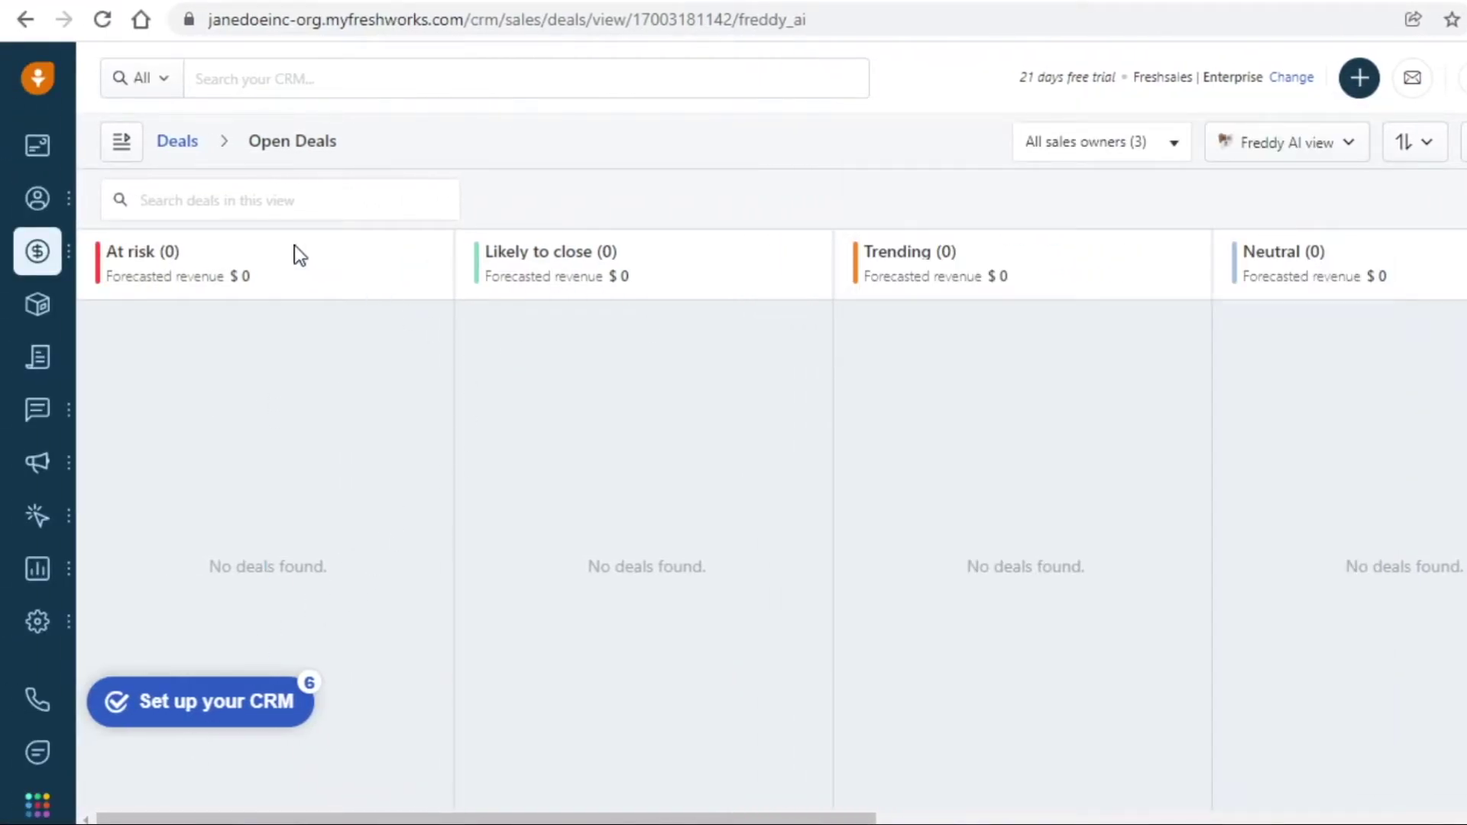
pyautogui.click(140, 143)
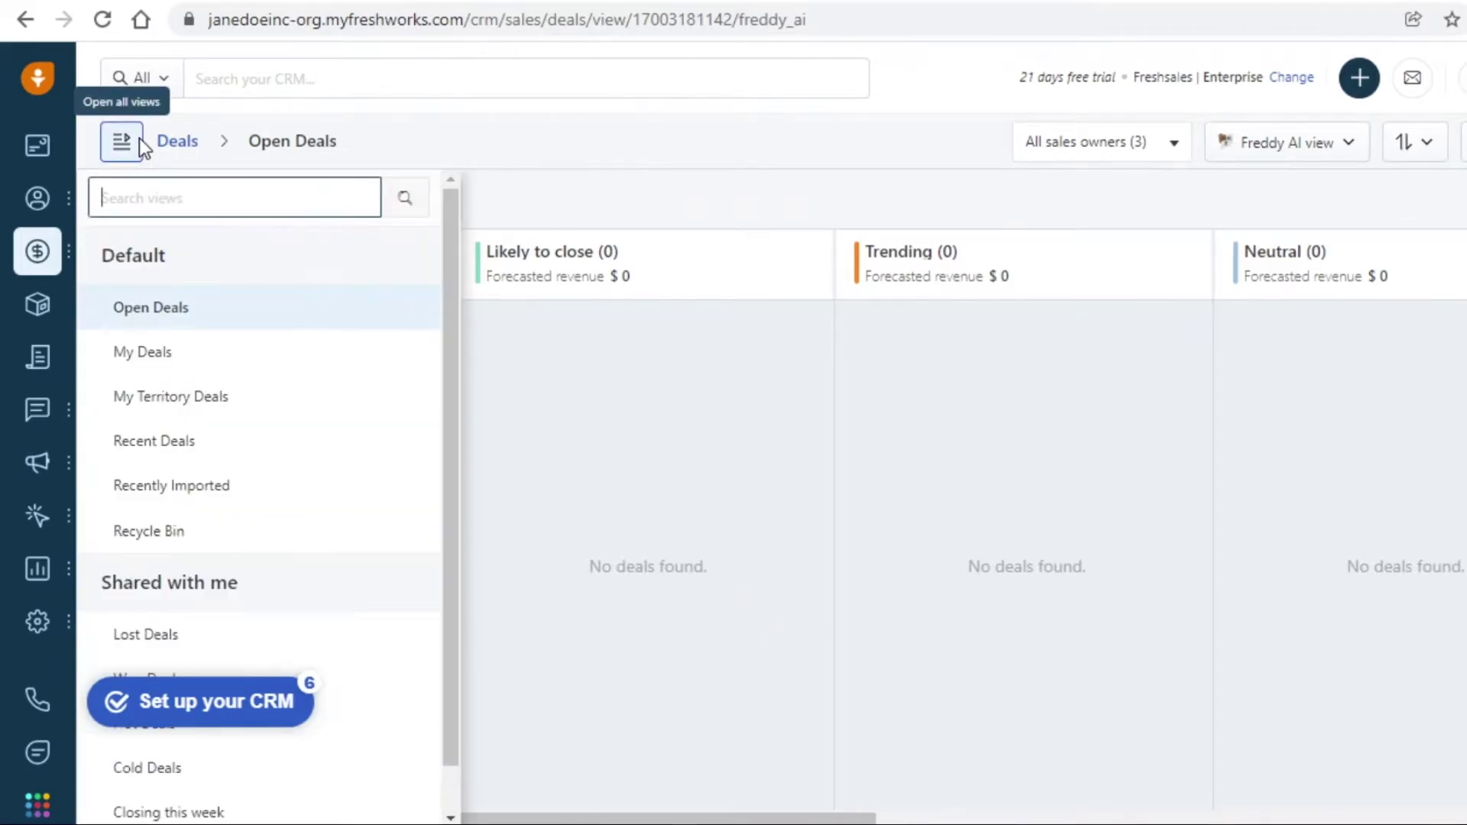
pyautogui.click(1359, 77)
pyautogui.click(1162, 175)
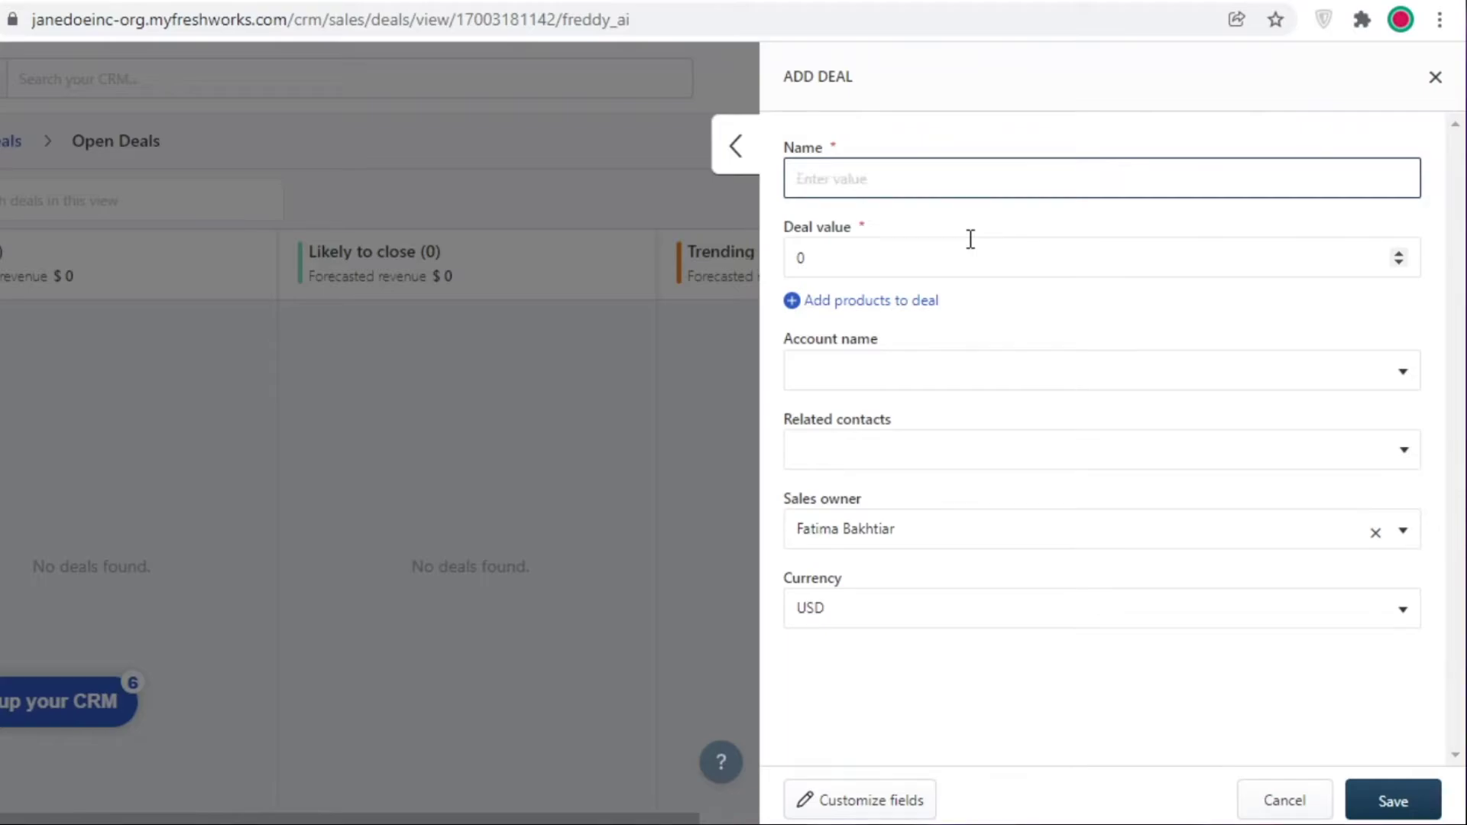
# Create a deal named 'Bowtie Deal' with a deal value of 10000 and save it
pyautogui.write('Bowtie Deal')
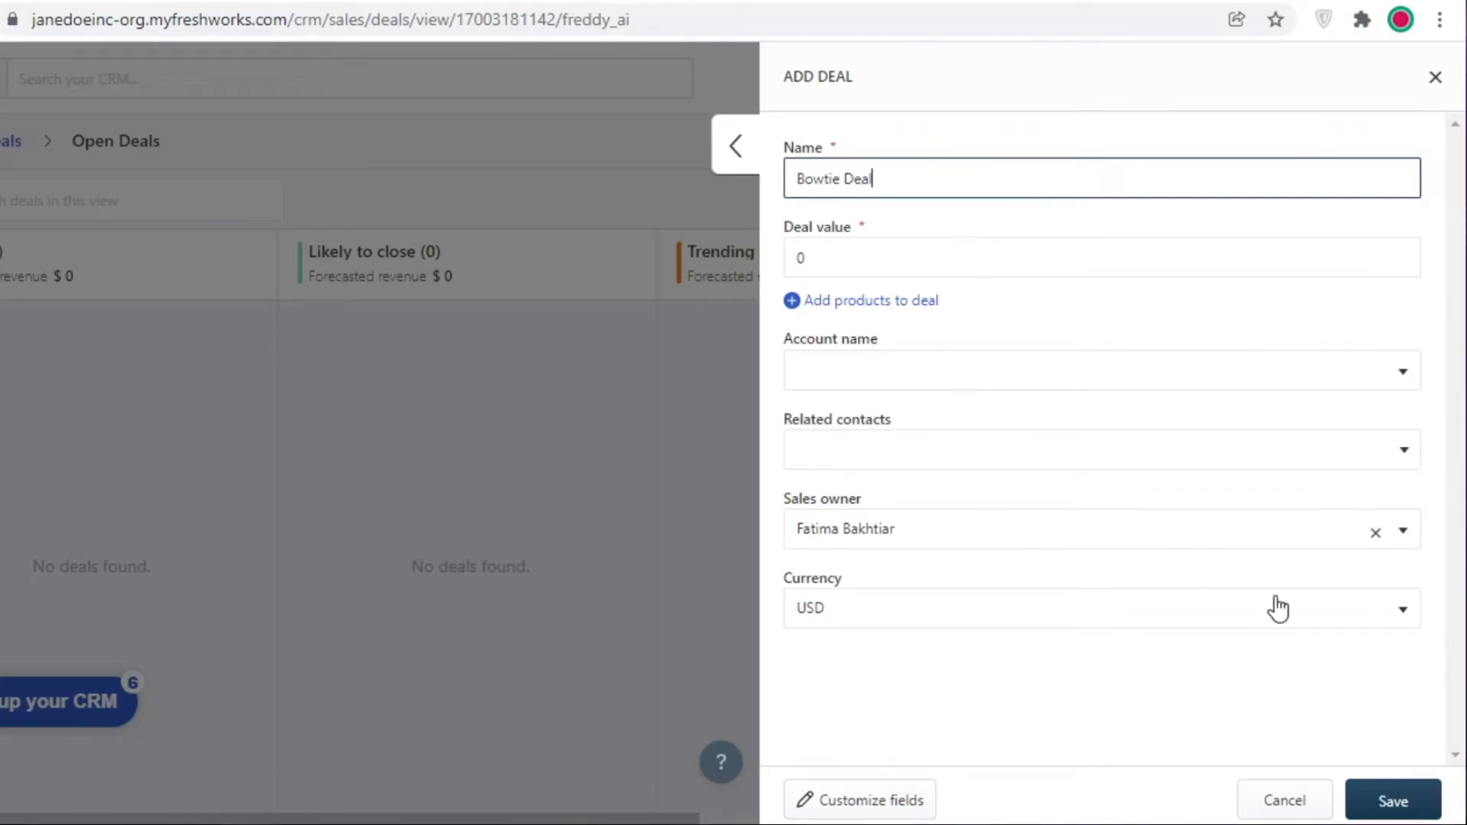
pyautogui.click(1073, 254)
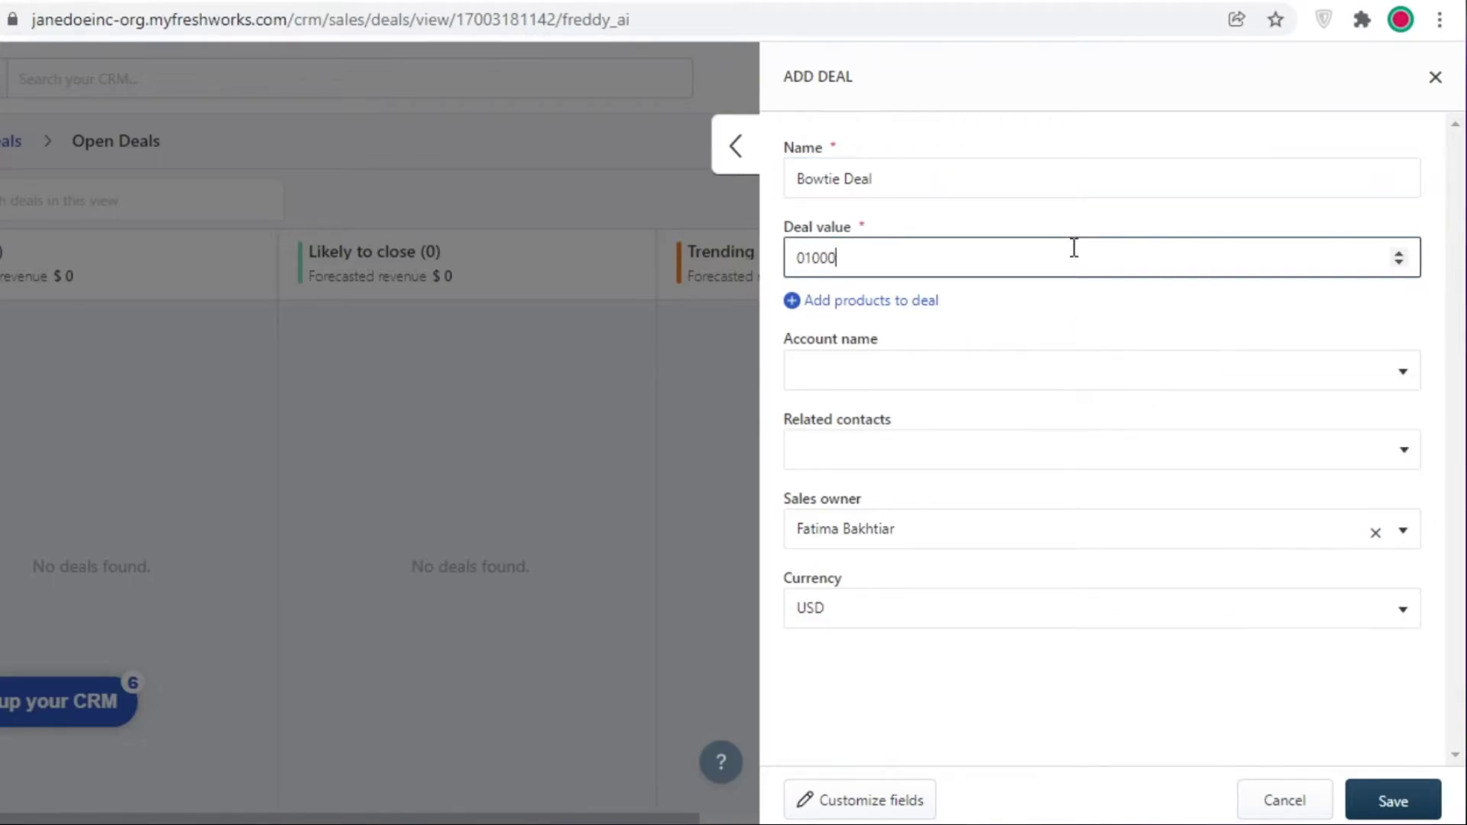
pyautogui.click(1354, 783)
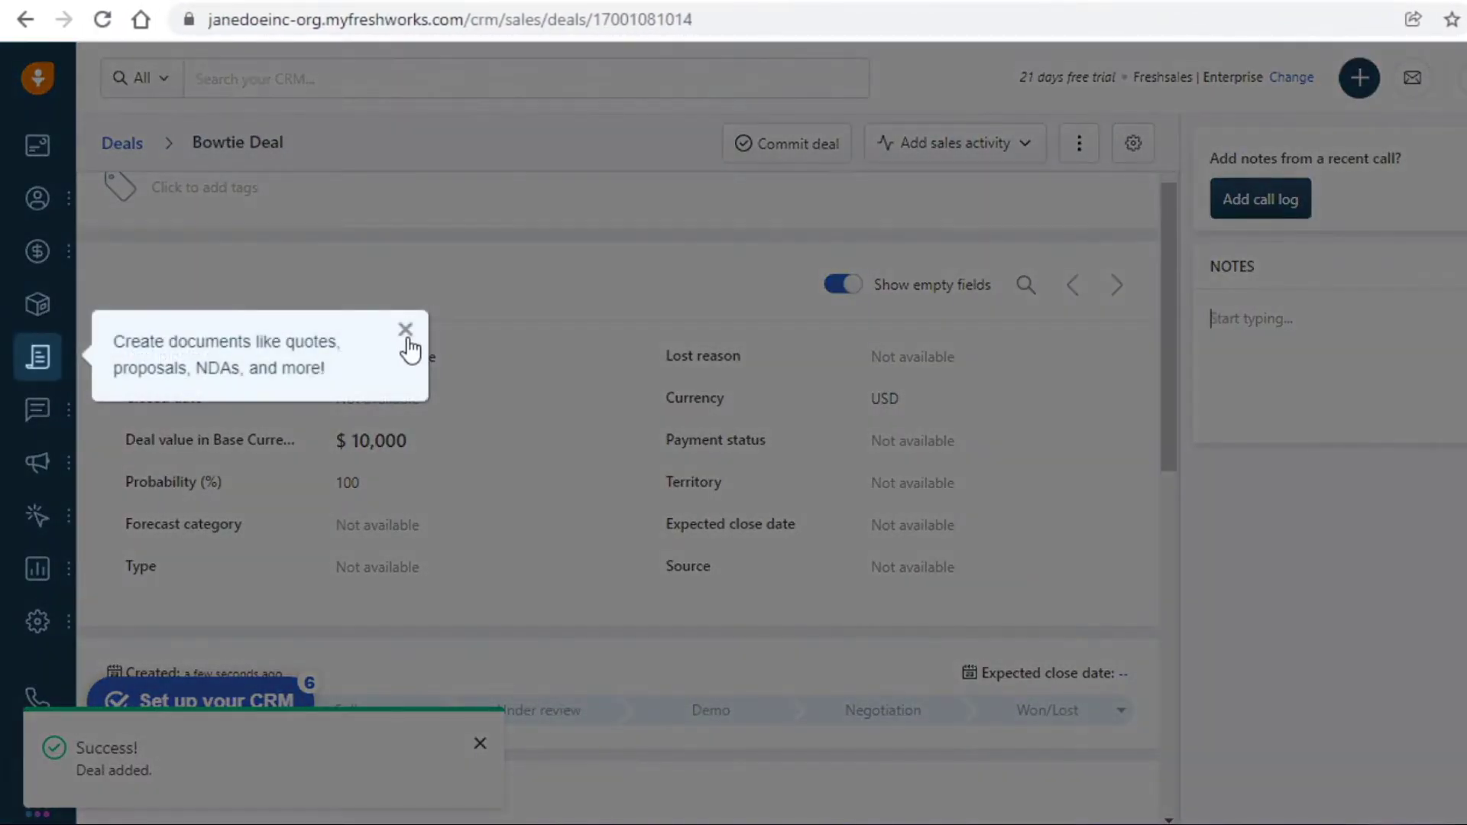
# Dismiss the onboarding tip and look at the deal's related-contact and sales owner options without changes
pyautogui.click(407, 330)
pyautogui.scroll(2, 402, 336)
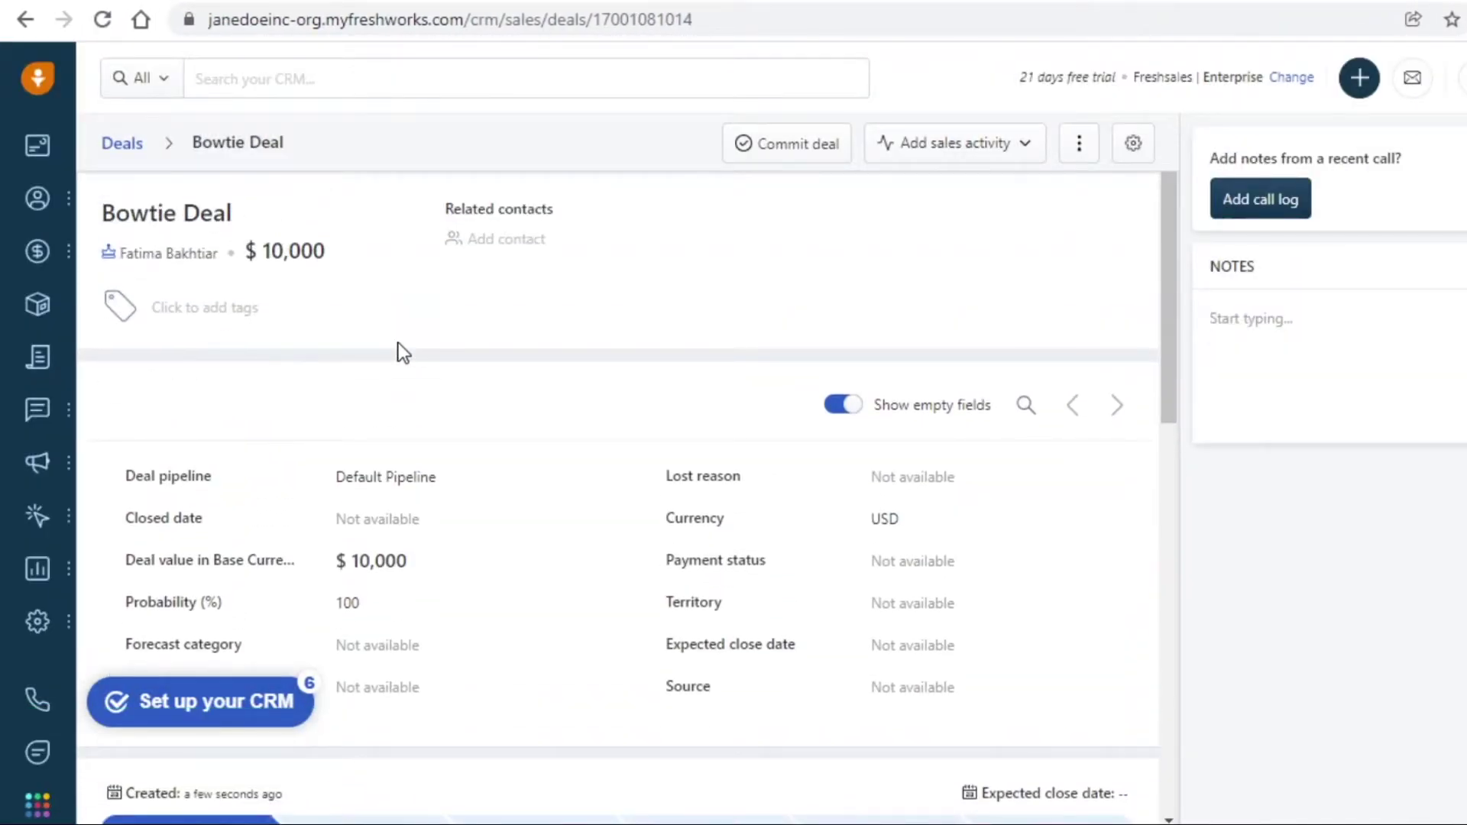
pyautogui.click(485, 229)
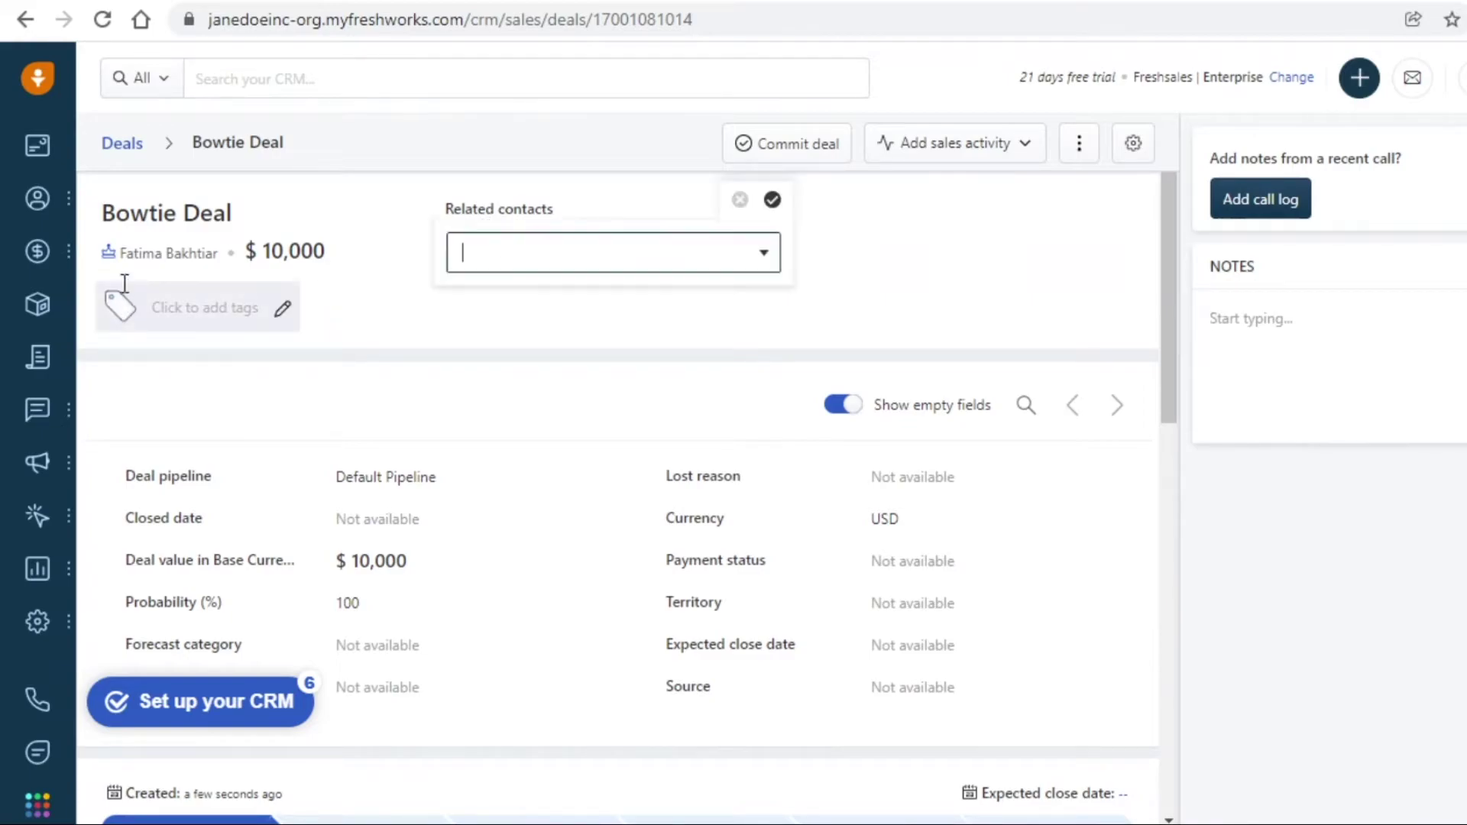
pyautogui.click(154, 245)
pyautogui.click(154, 245)
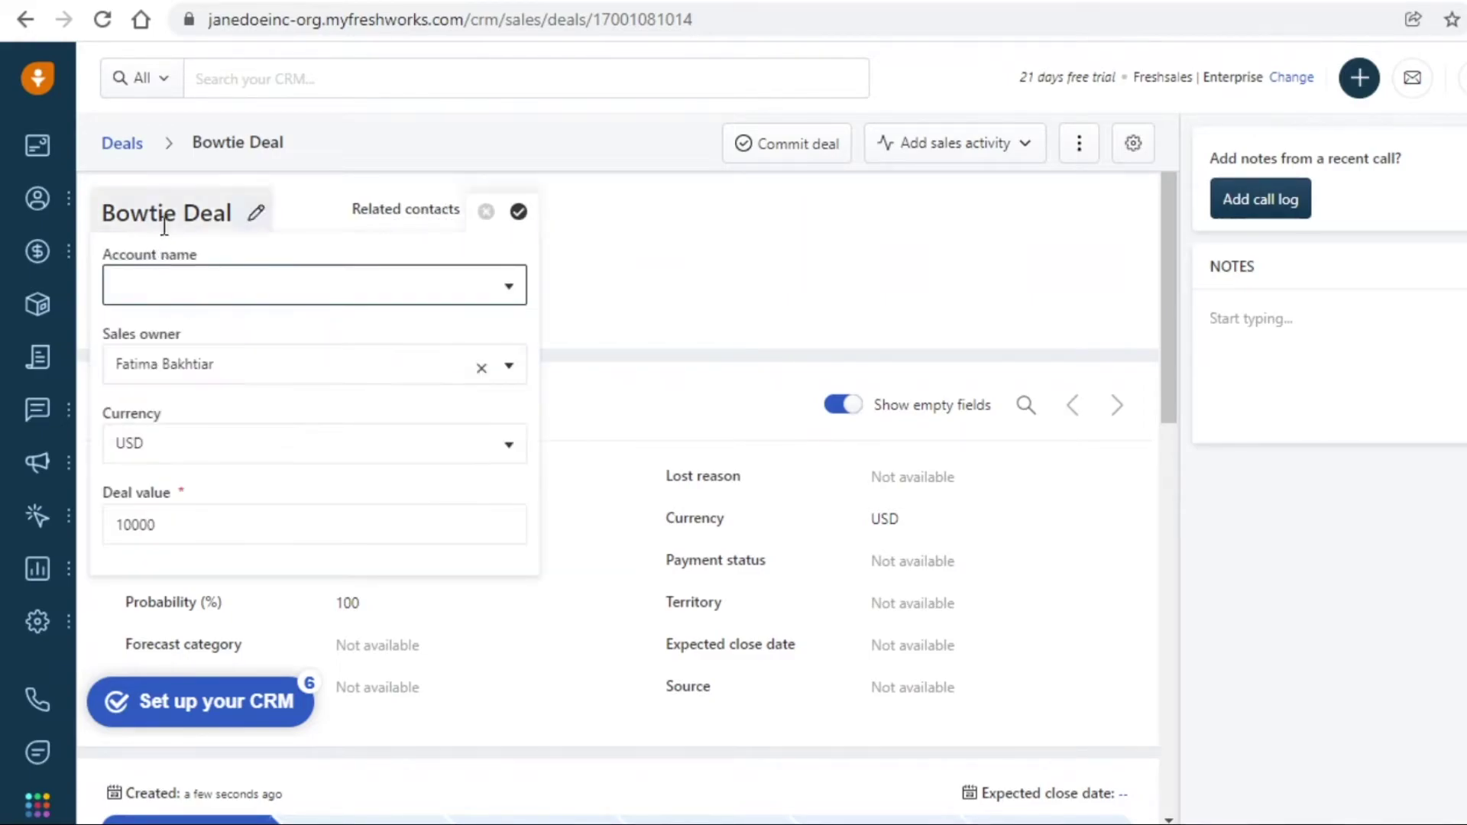
pyautogui.click(222, 368)
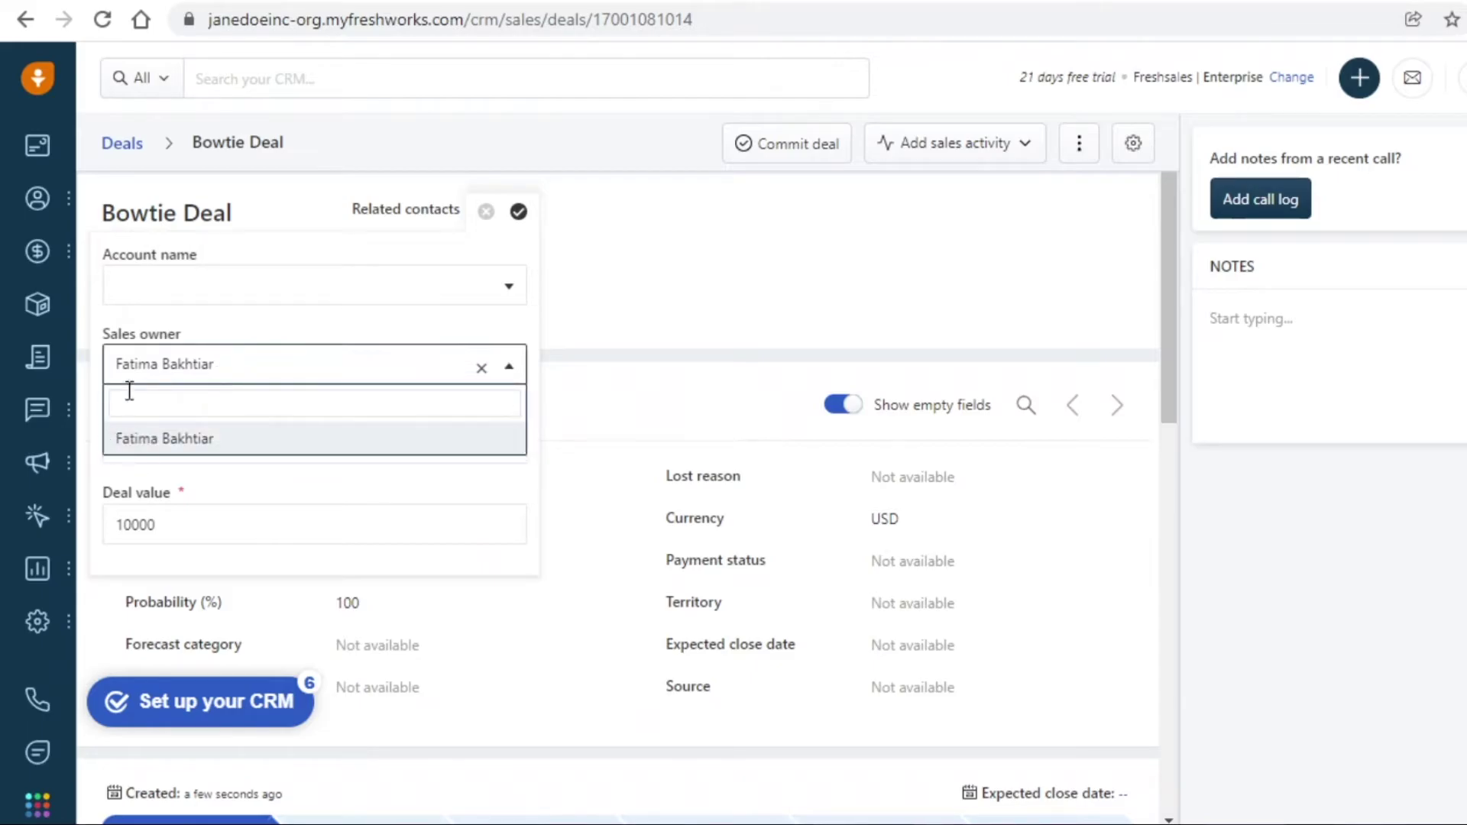
pyautogui.click(948, 321)
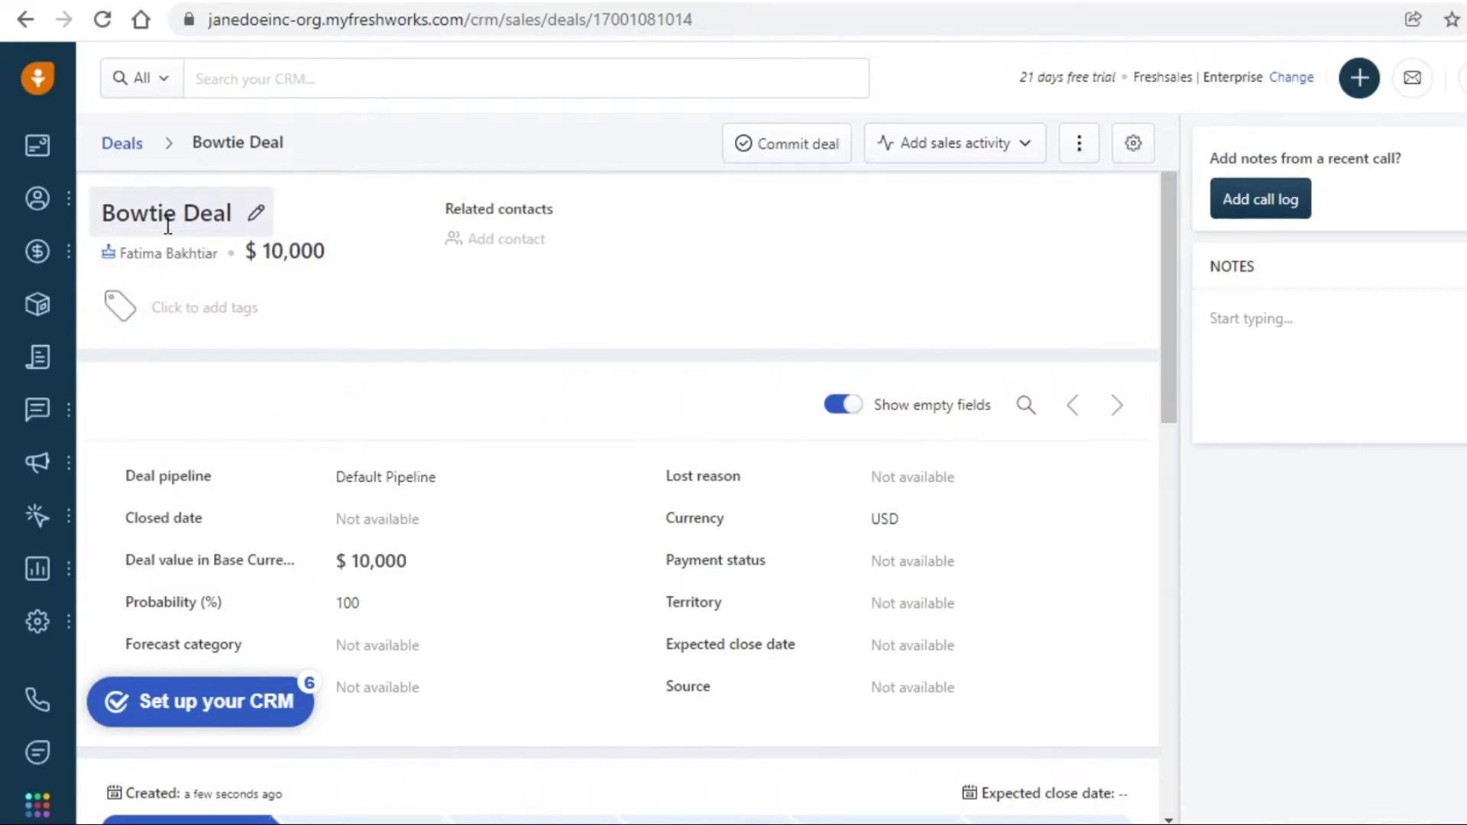
# Scroll through the deal fields and stage bar, then return to the Open Deals board
pyautogui.scroll(-6, 213, 360)
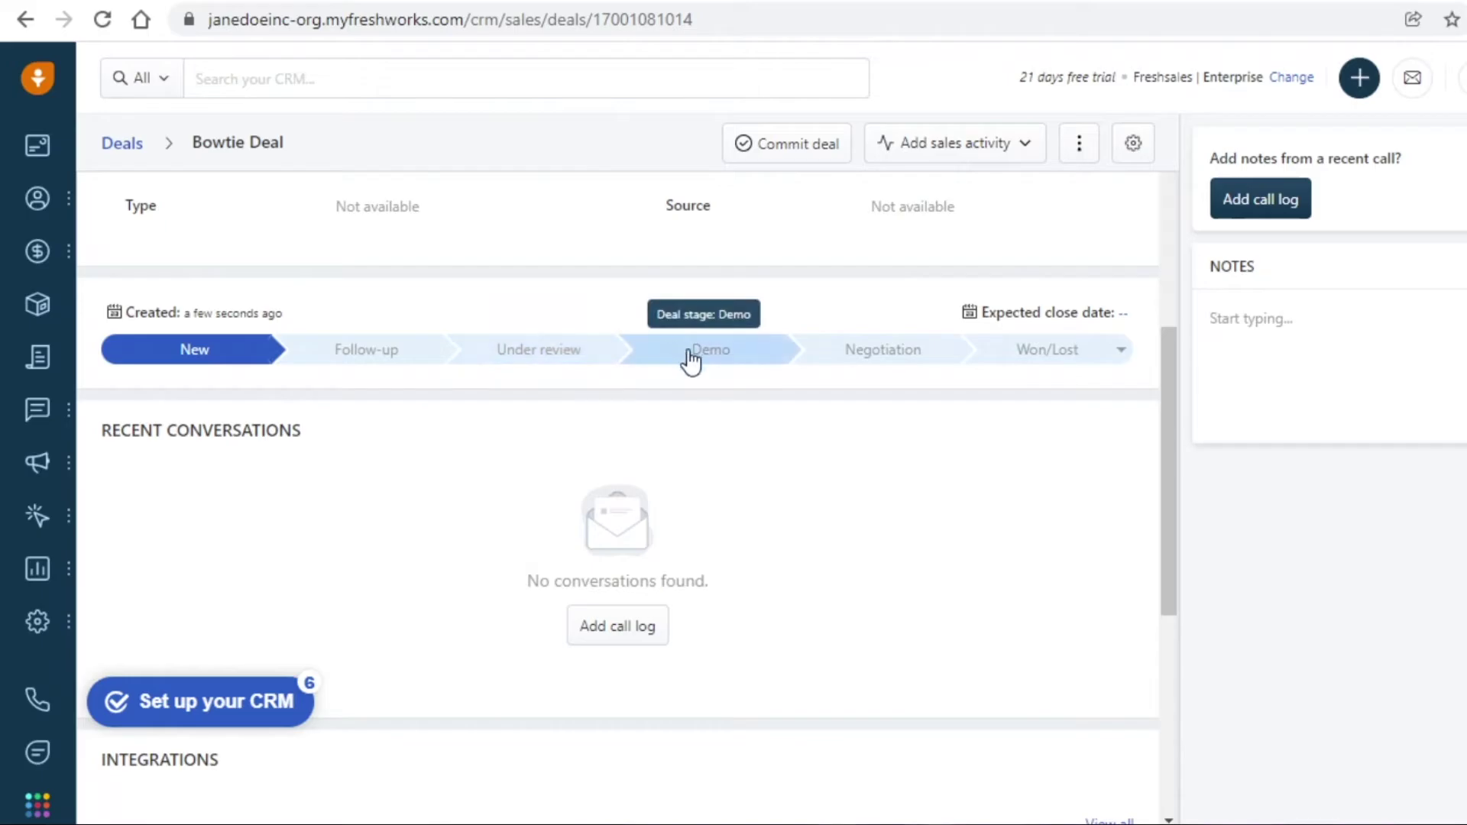
pyautogui.scroll(5, 802, 304)
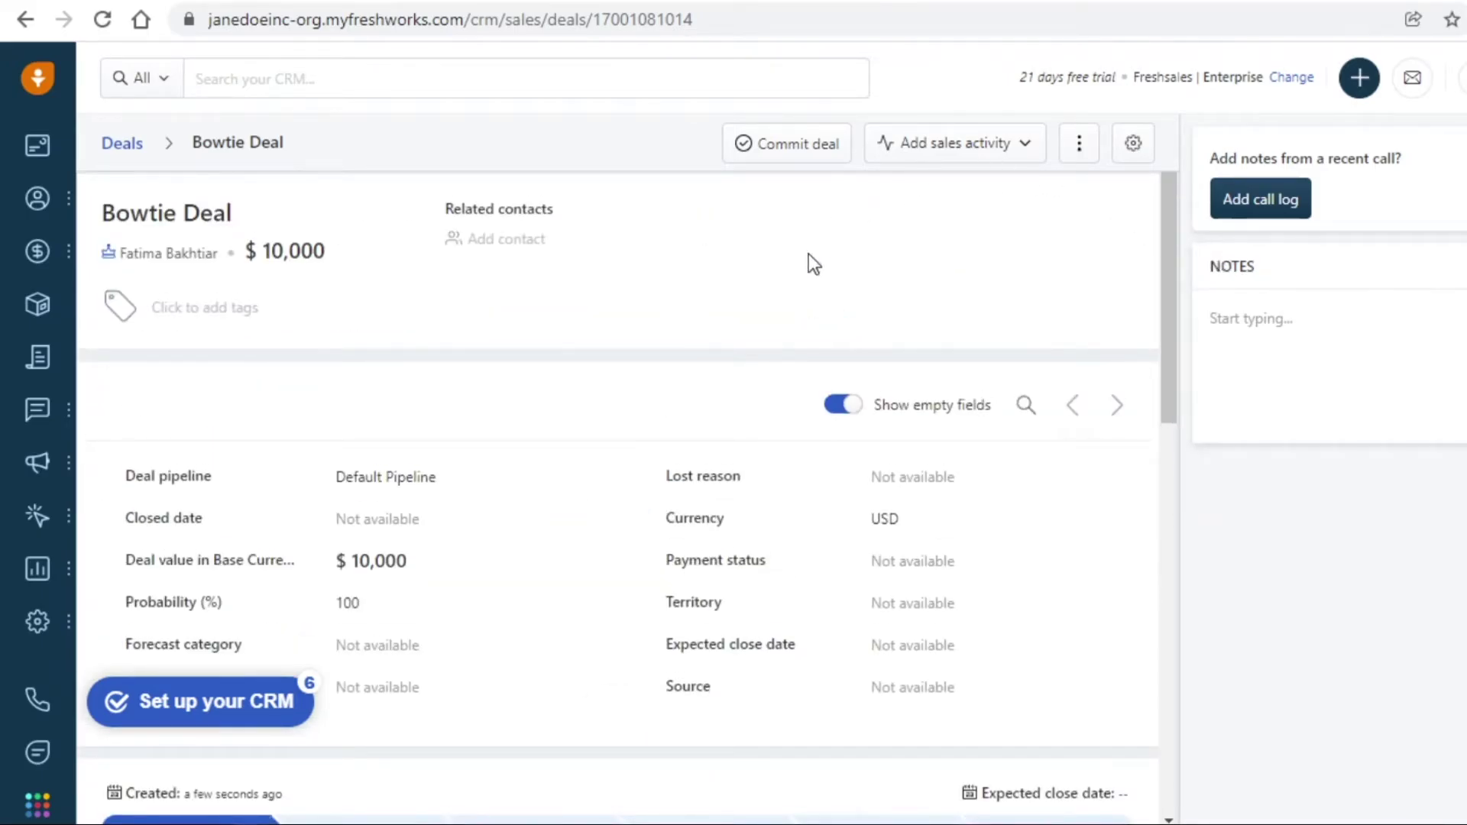
pyautogui.click(121, 144)
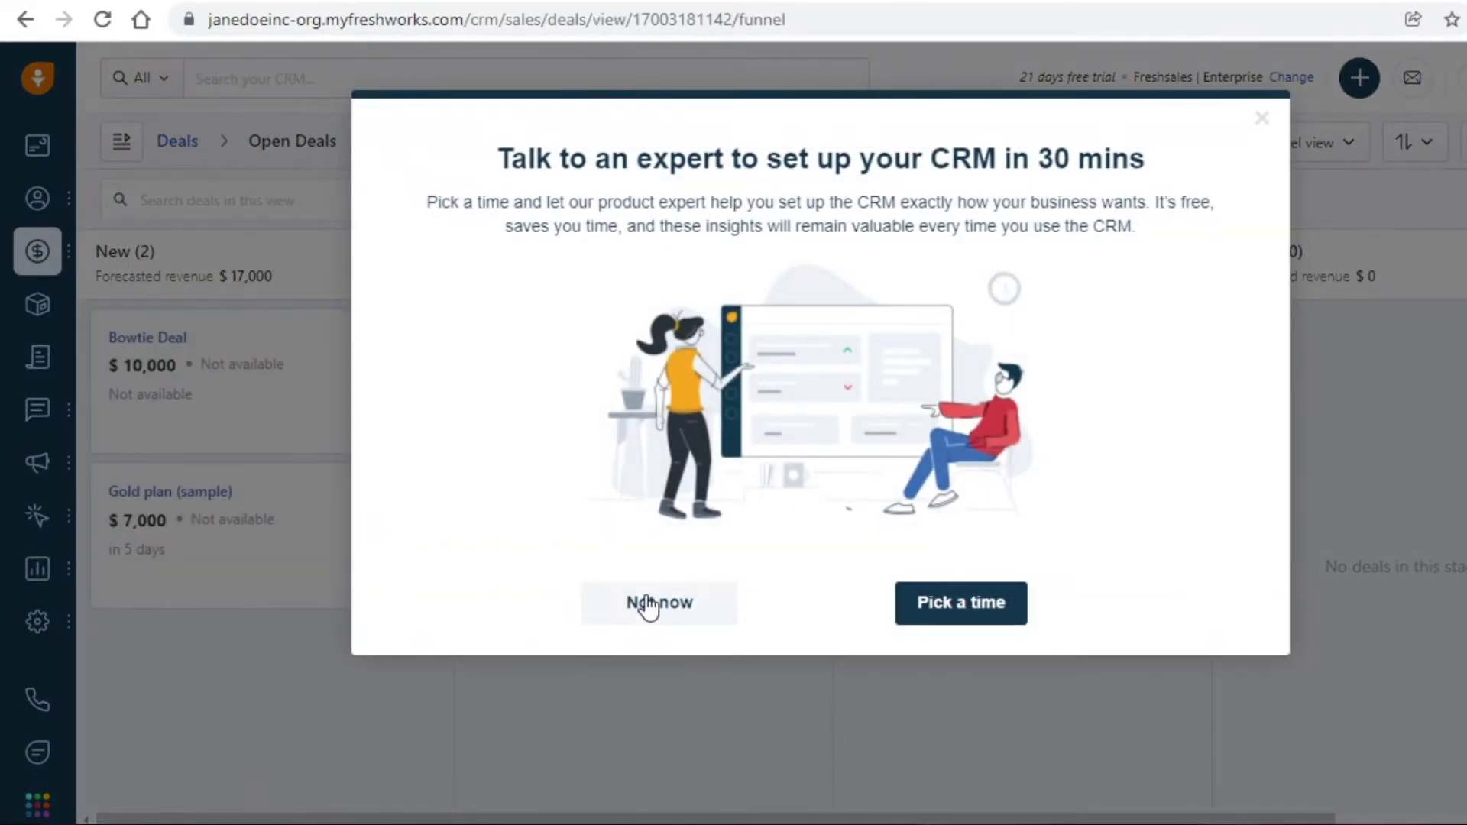
# Dismiss the expert prompt, drag Bowtie Deal through Follow-up into Demo, then go to Products
pyautogui.click(648, 603)
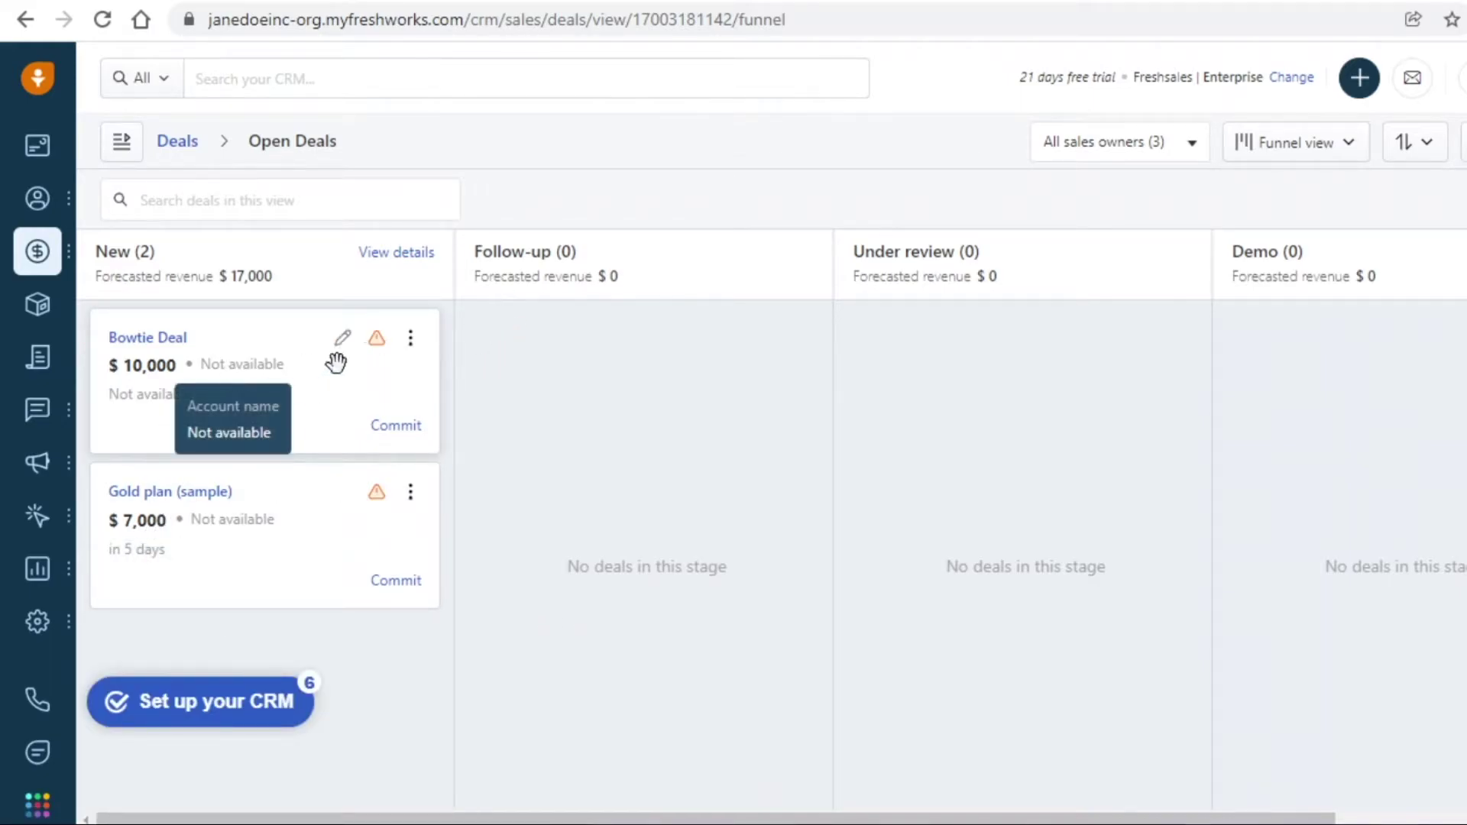
pyautogui.moveTo(337, 360); pyautogui.dragTo(512, 325)
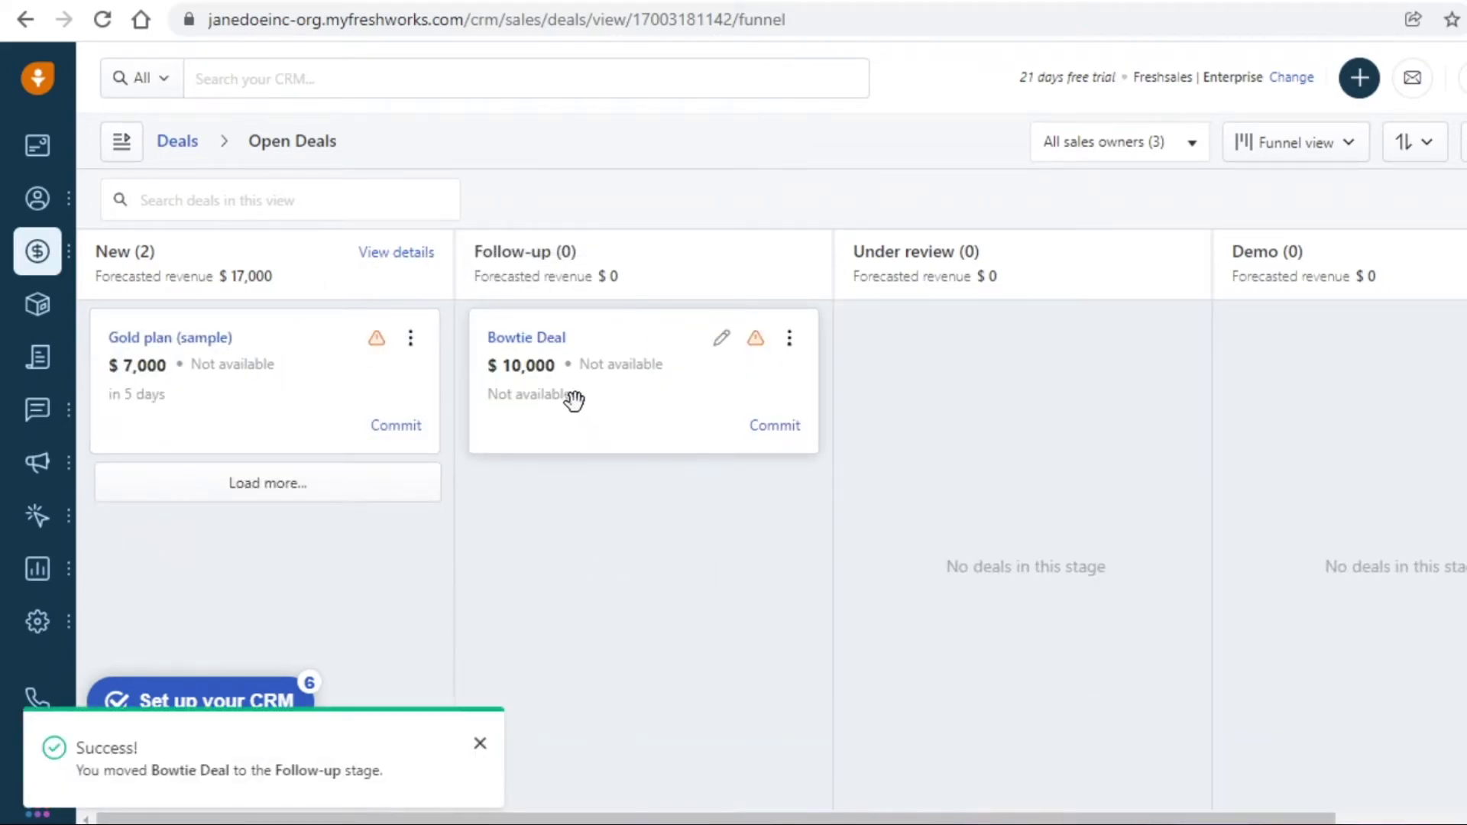
pyautogui.moveTo(573, 399); pyautogui.dragTo(1376, 333)
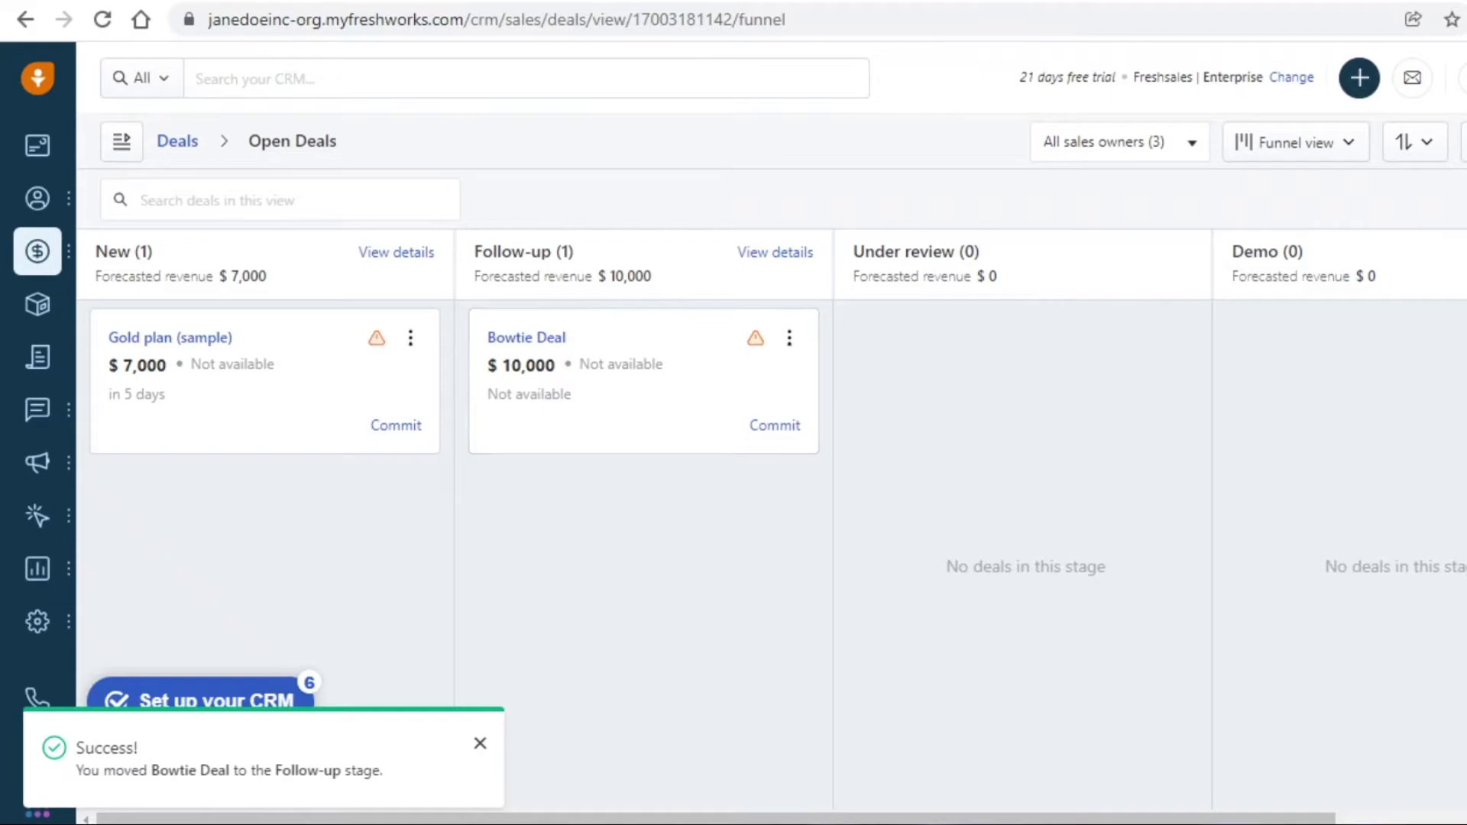
pyautogui.hscroll(5, 1245, 818)
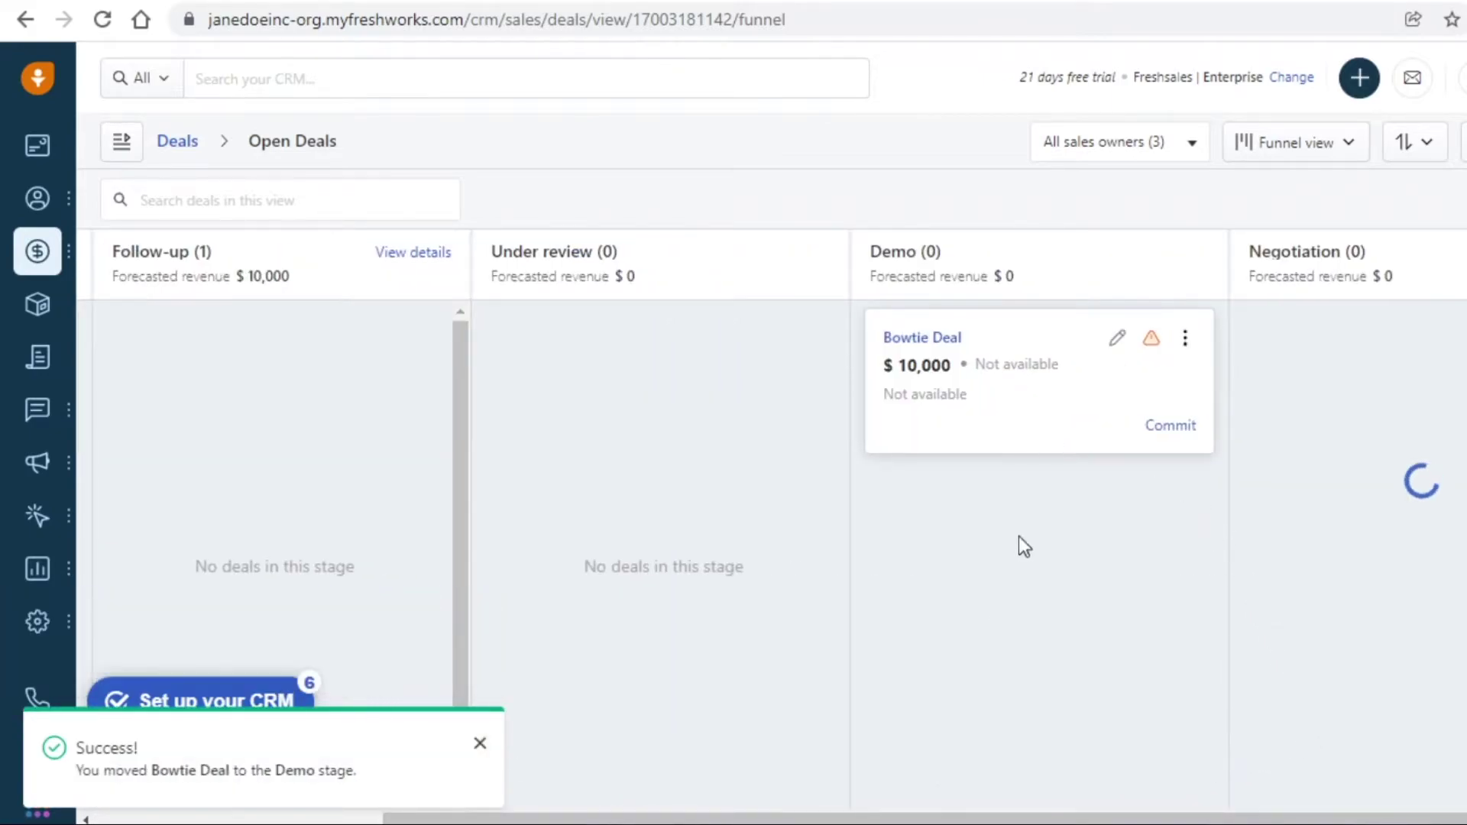
pyautogui.moveTo(1024, 364); pyautogui.dragTo(894, 436)
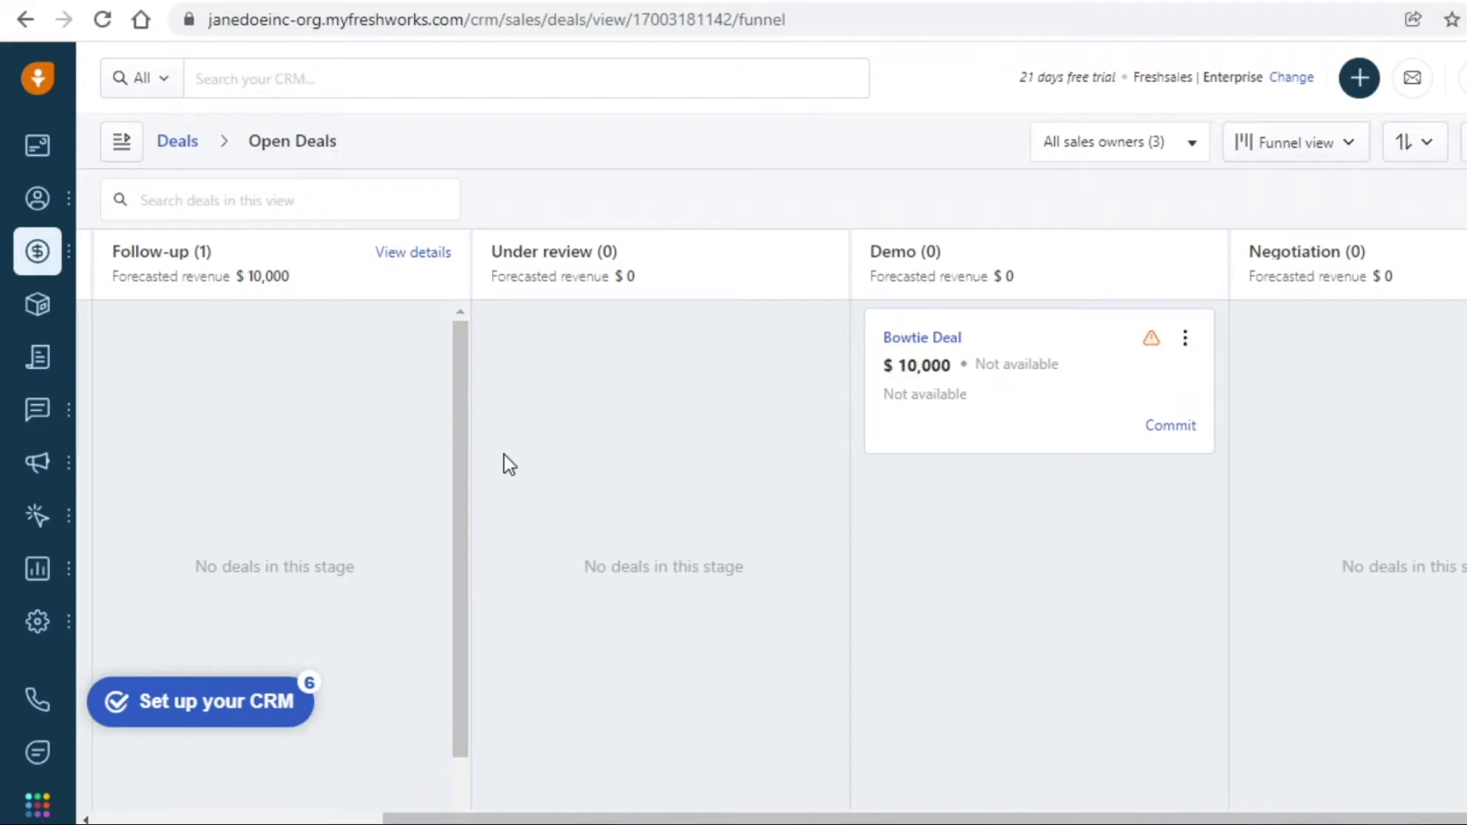
pyautogui.click(31, 307)
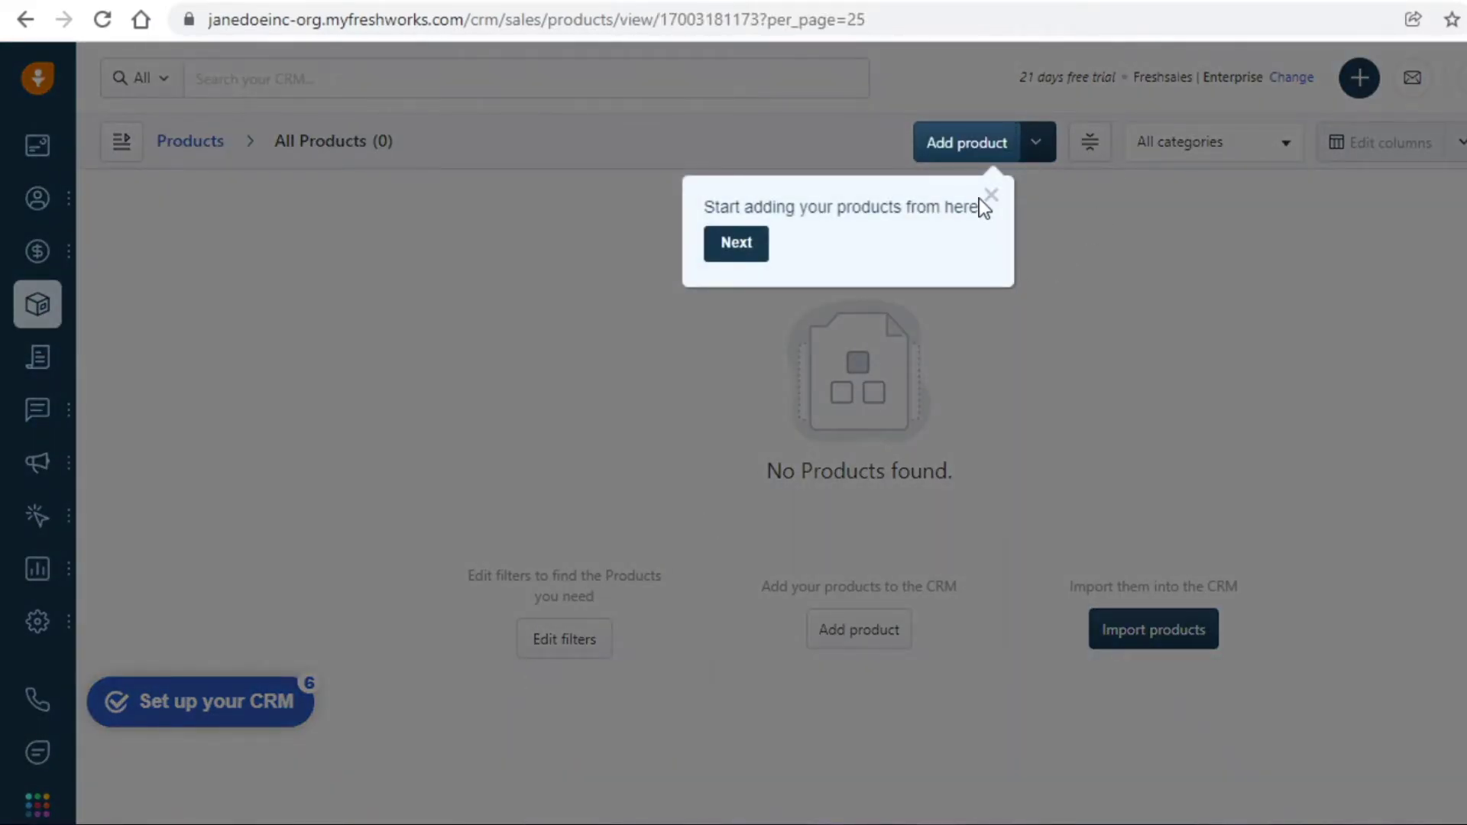
# Start a new product named 'hair tie' in the Hardware category
pyautogui.click(991, 194)
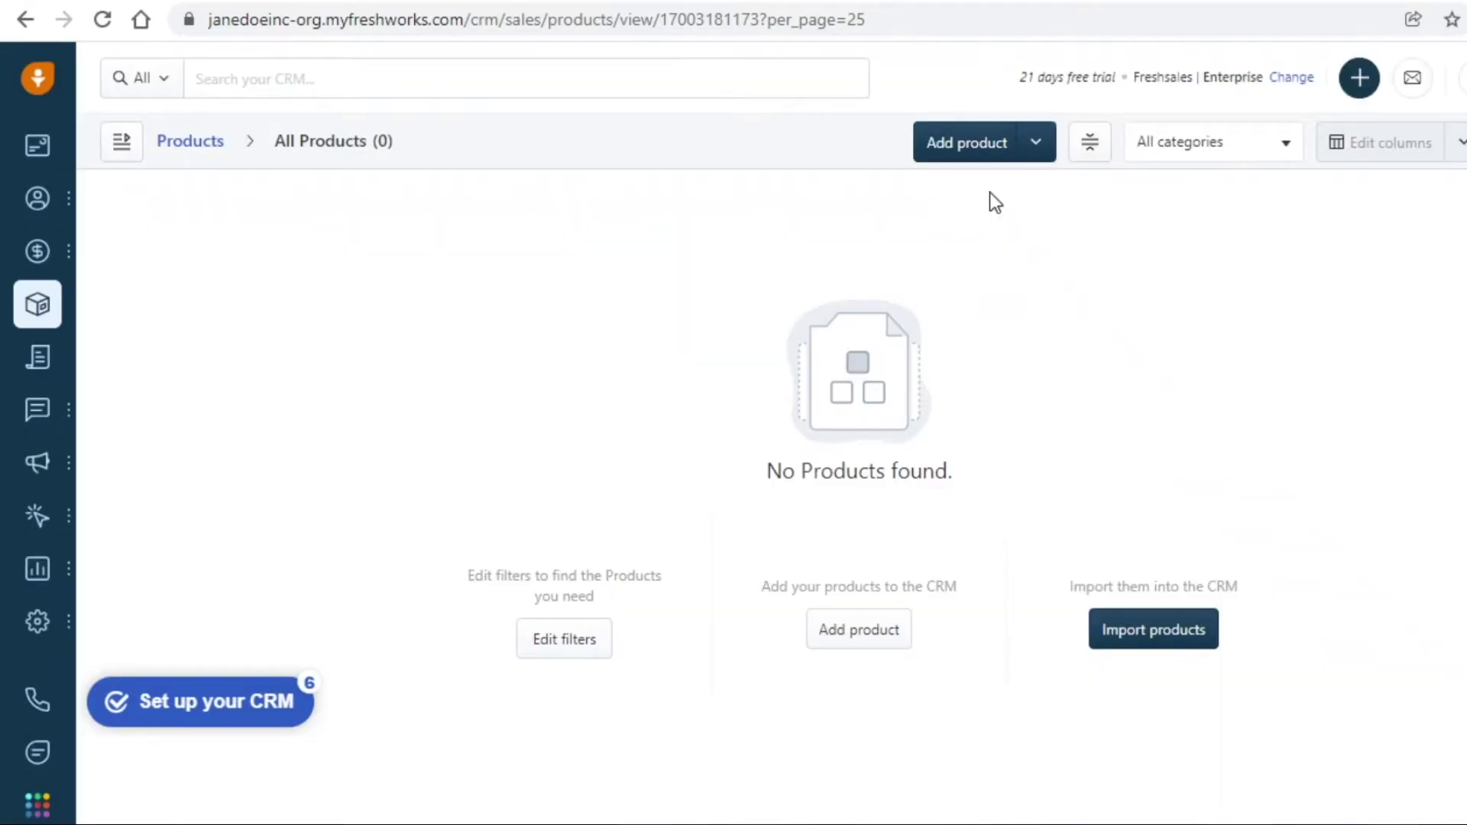
pyautogui.click(1000, 150)
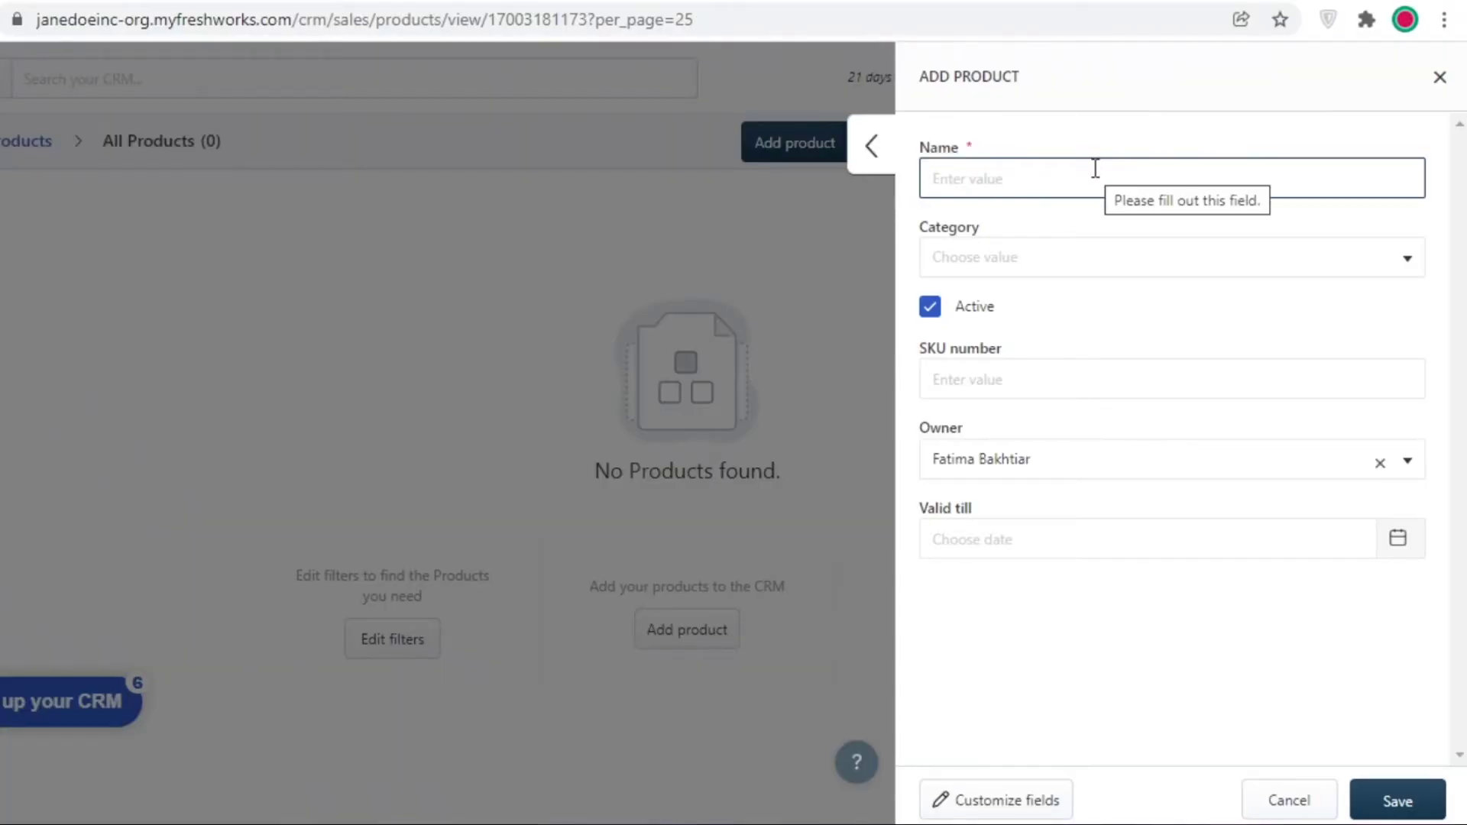
pyautogui.write('hair tie')
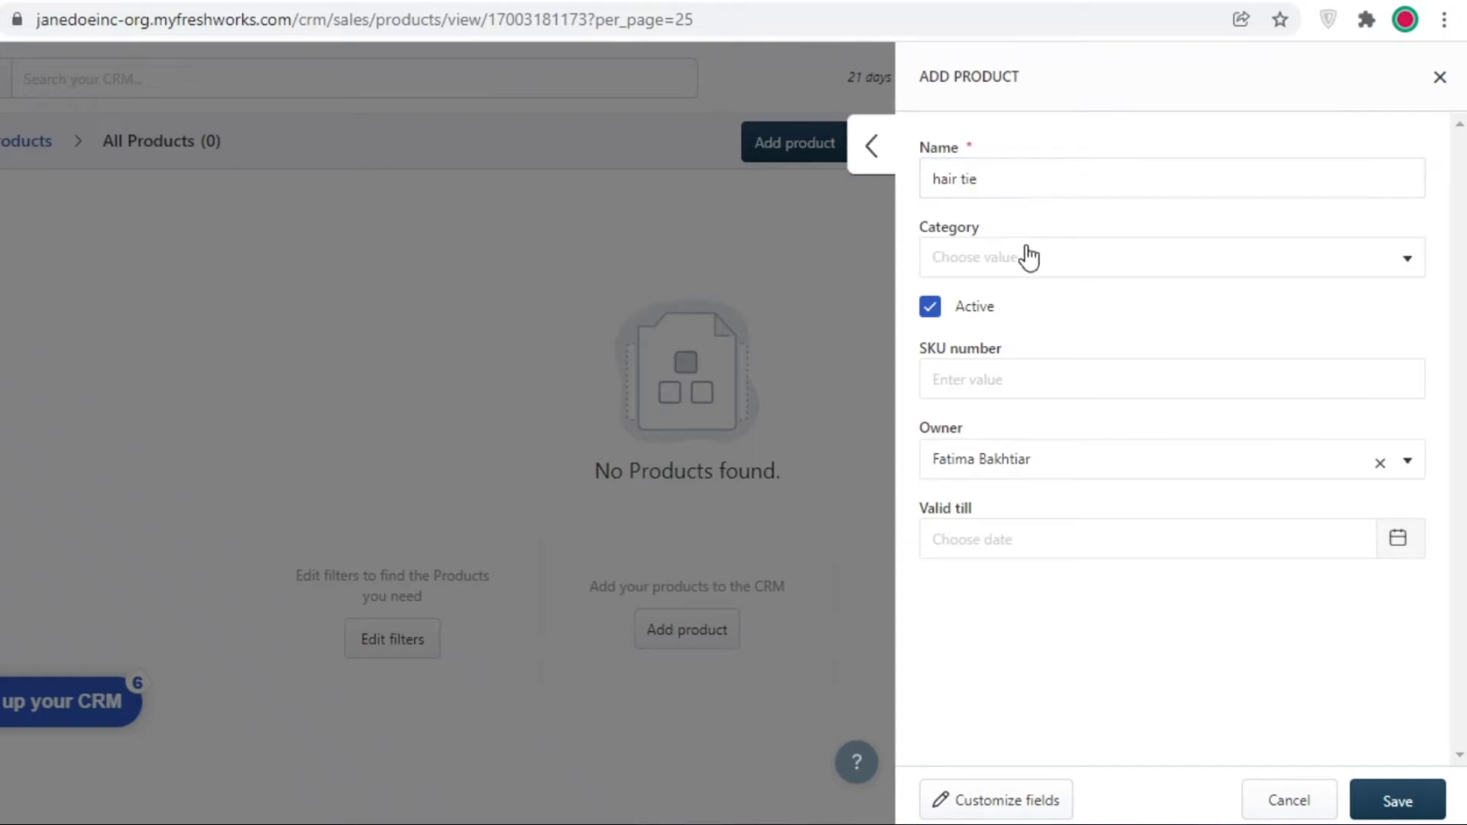
pyautogui.click(1021, 256)
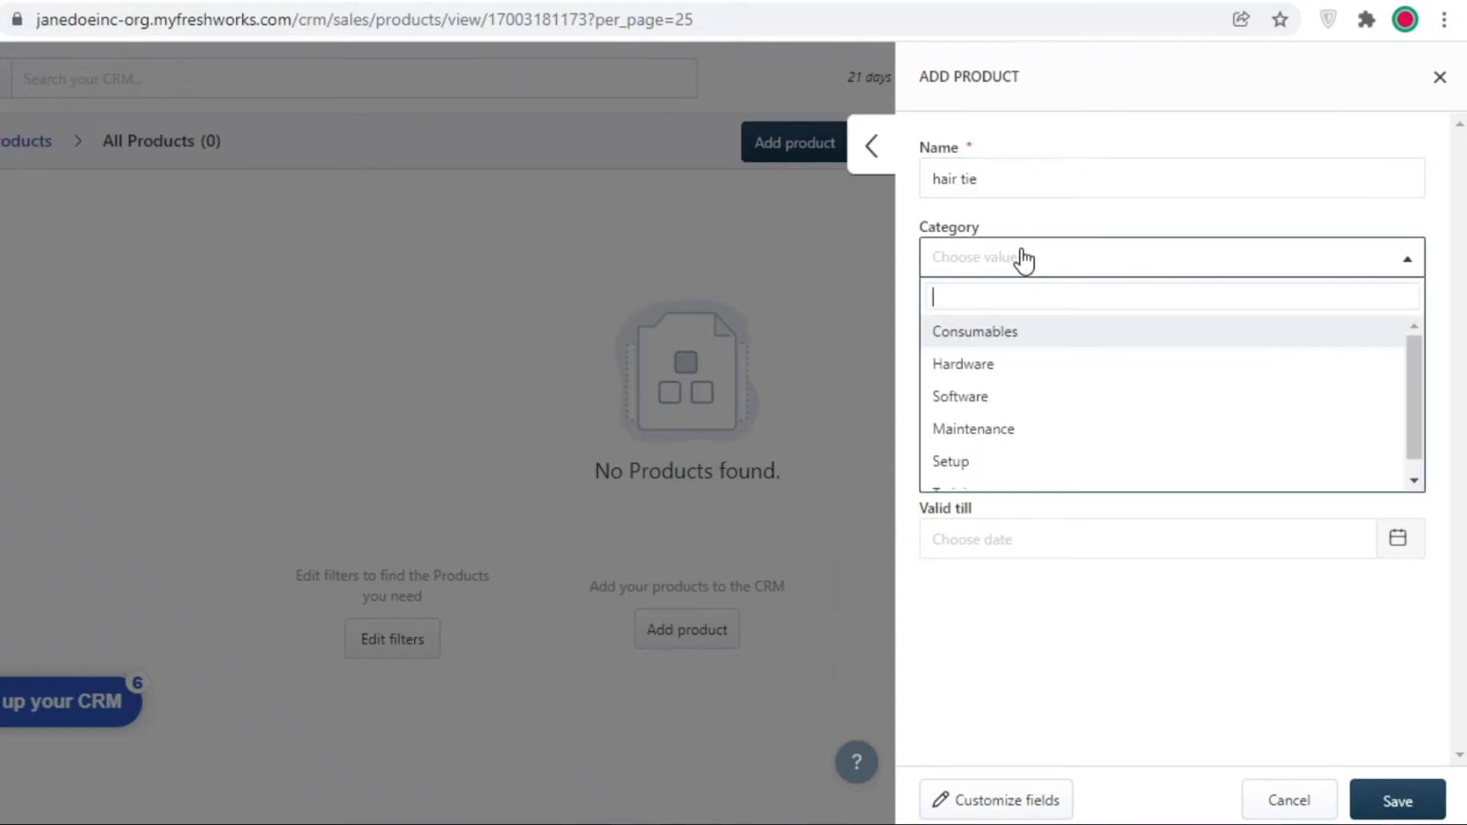
pyautogui.scroll(-1, 995, 424)
pyautogui.scroll(1, 1024, 382)
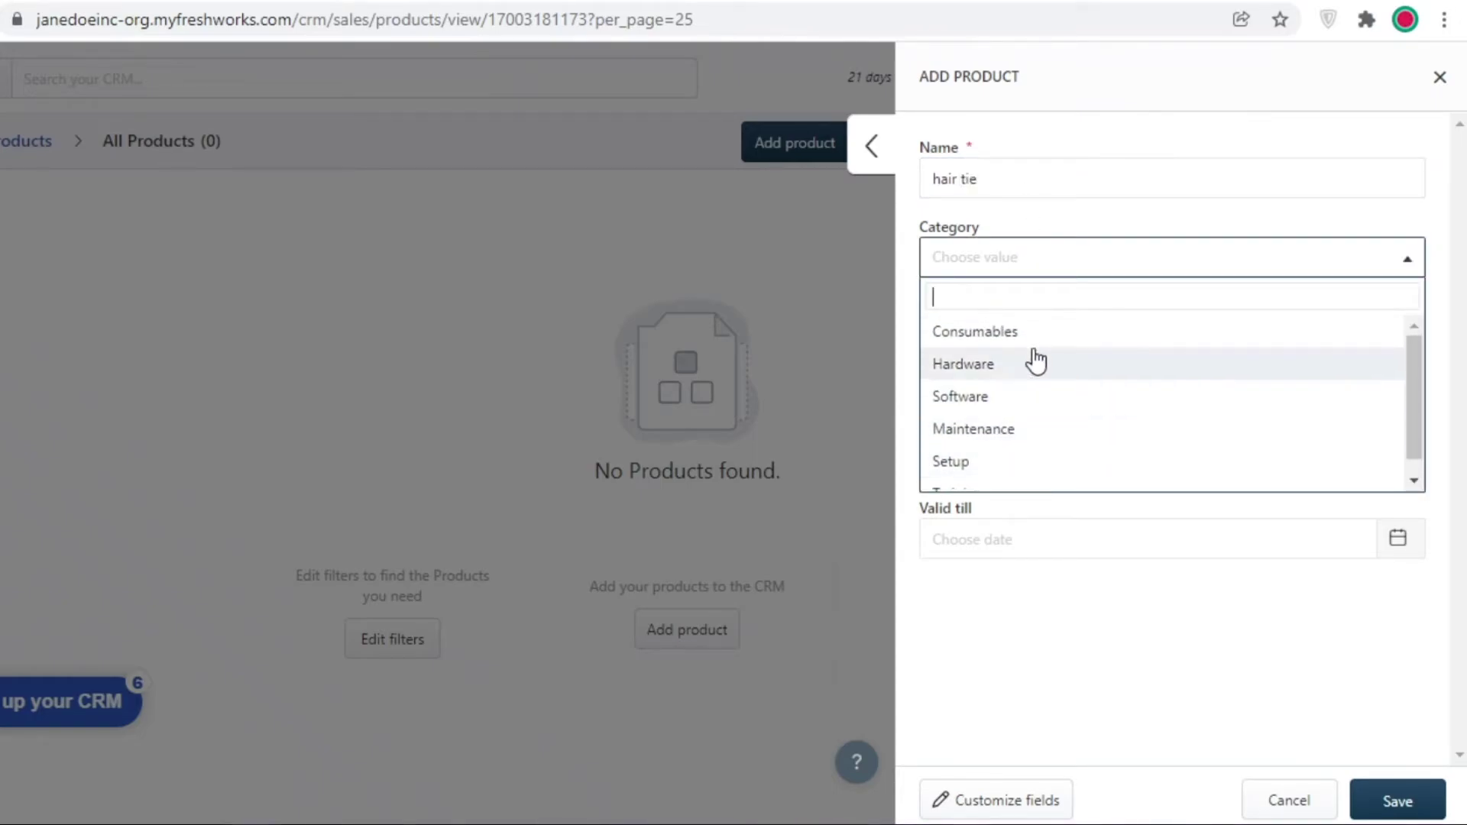
pyautogui.click(1035, 361)
# Enter SKU 7787, keep the current owner, set valid till 01/28/2022, and save
pyautogui.click(993, 371)
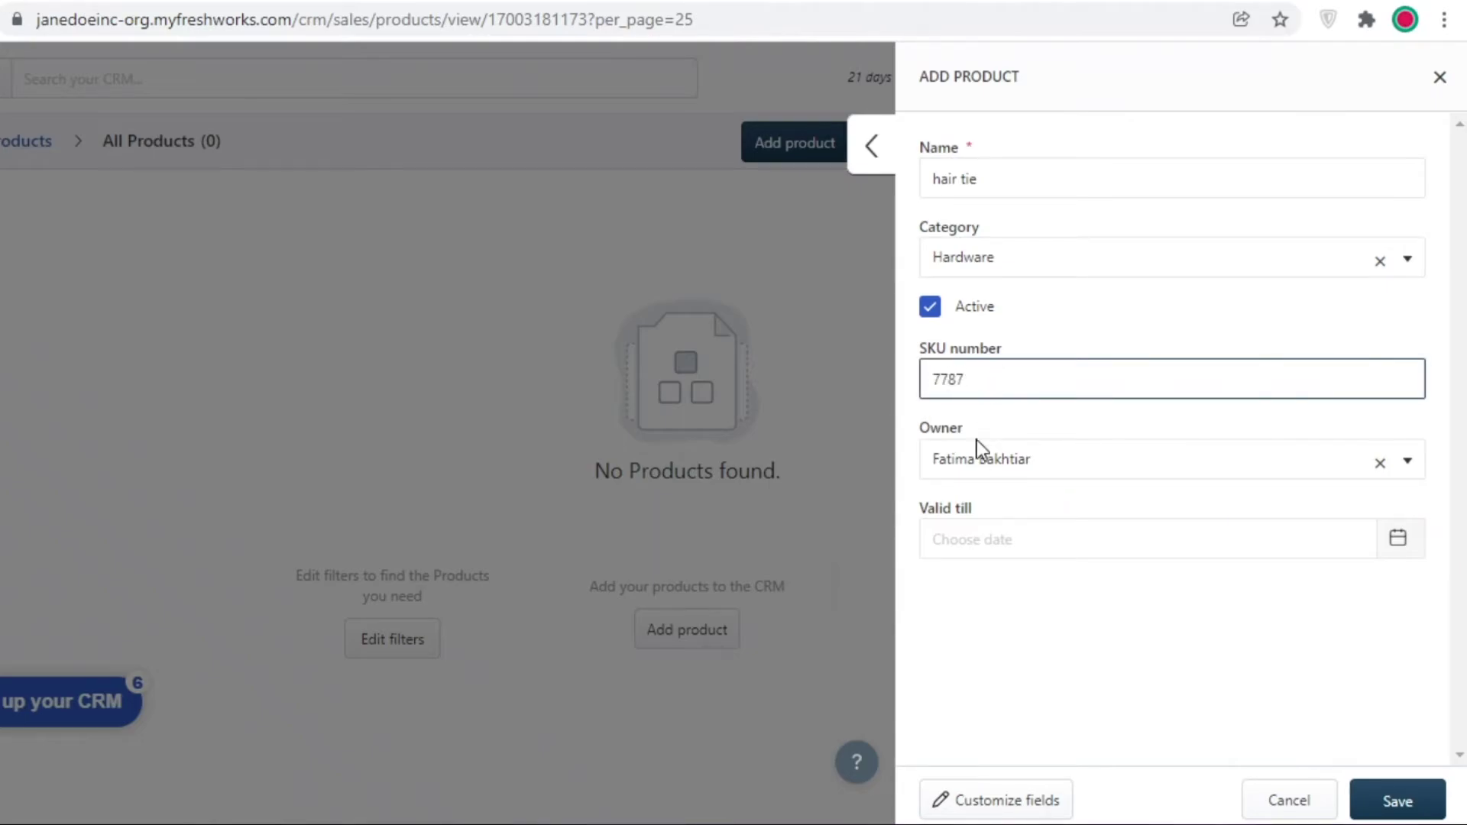
pyautogui.click(1003, 461)
pyautogui.click(1026, 479)
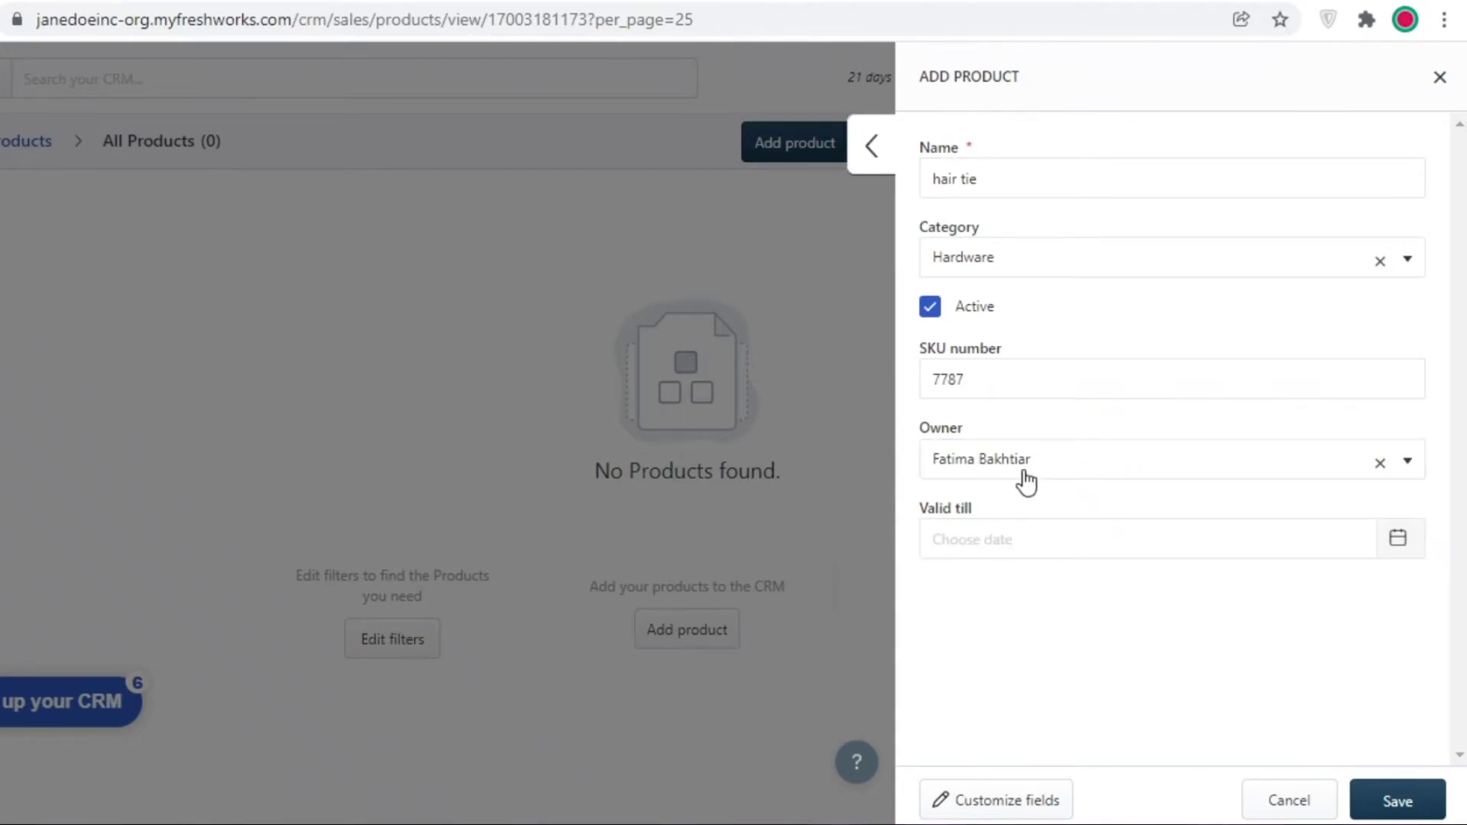
pyautogui.click(1006, 537)
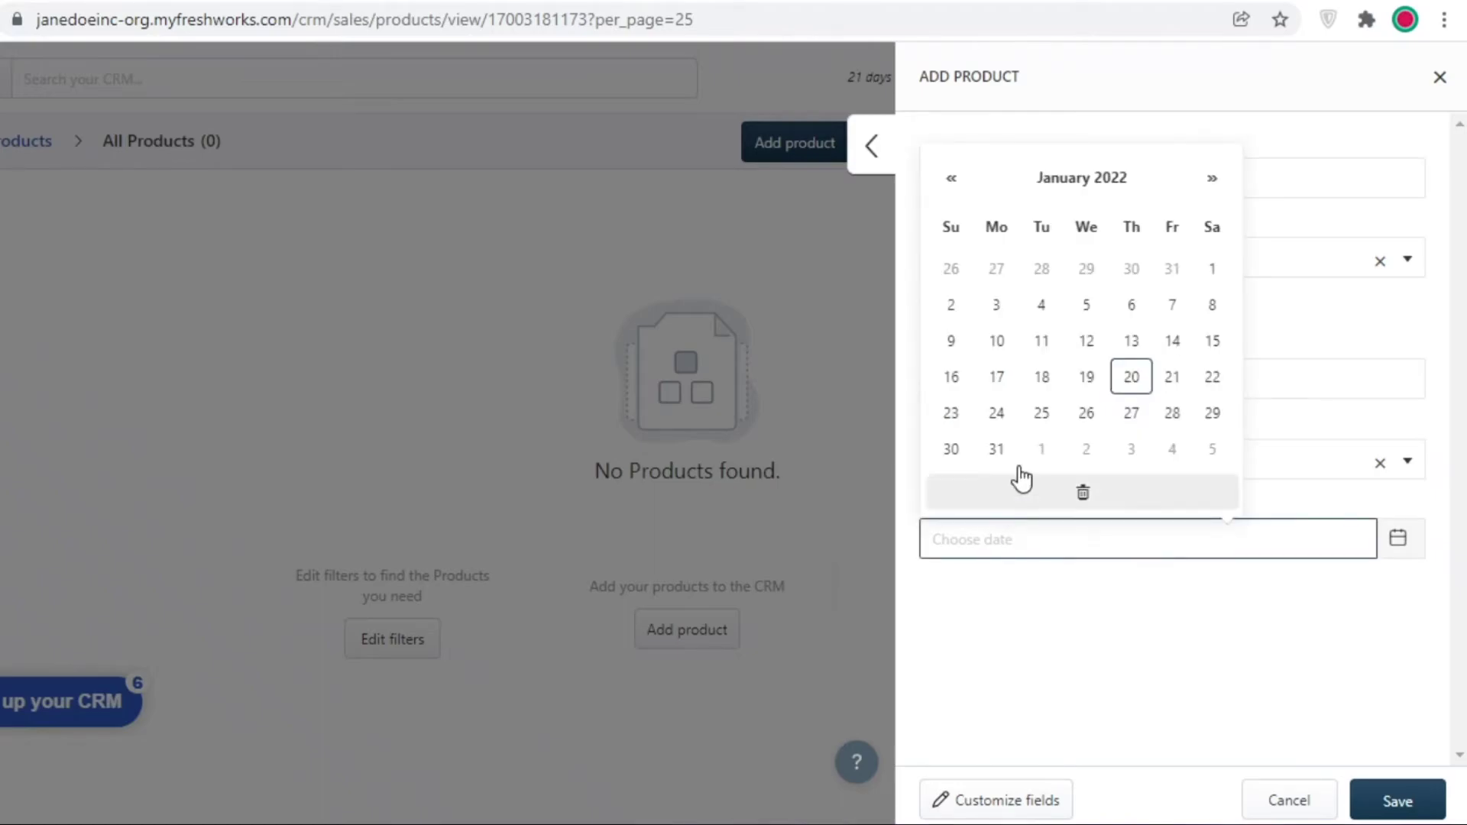
pyautogui.click(1201, 413)
pyautogui.click(1398, 802)
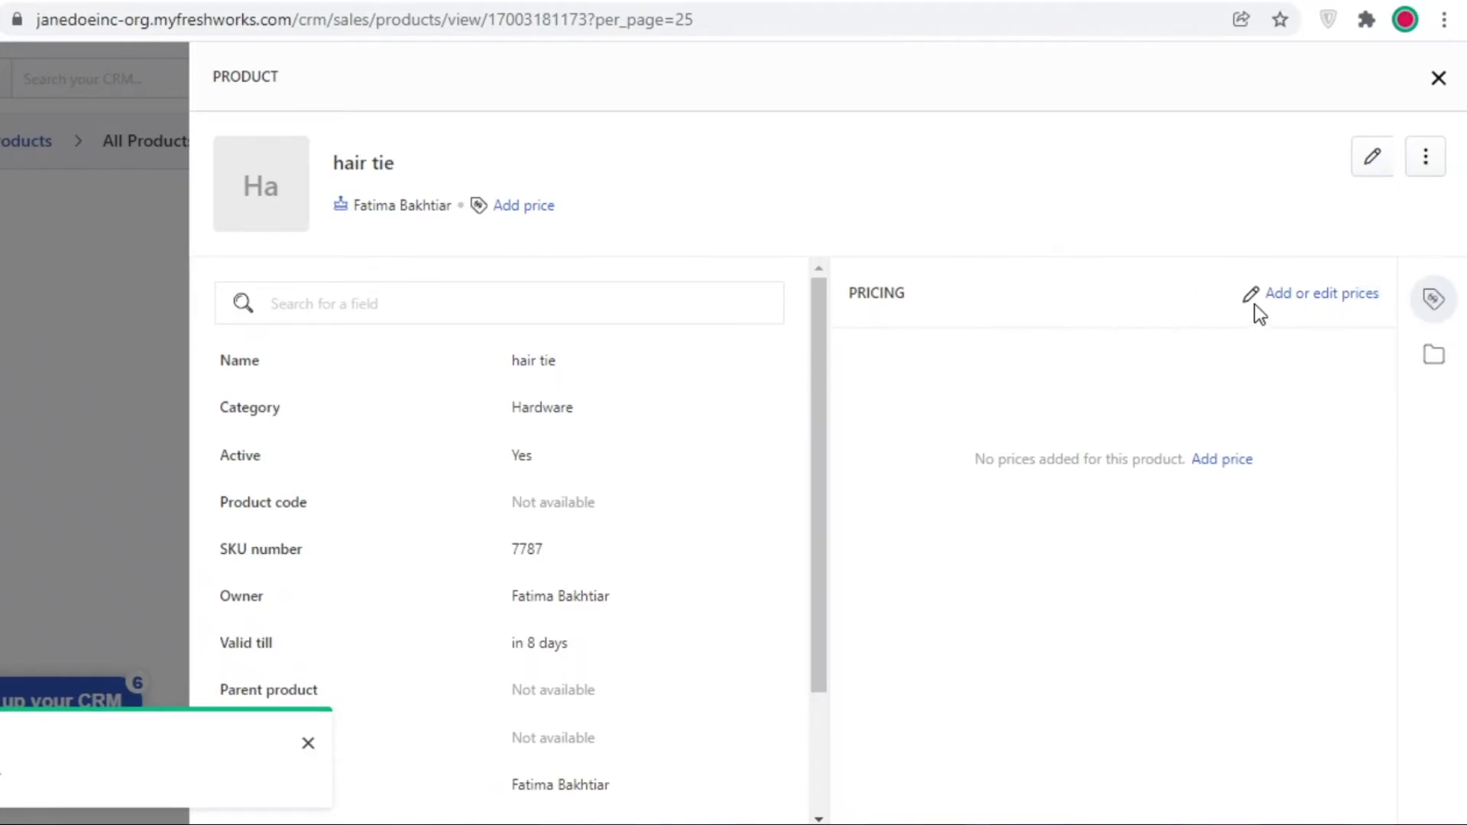
# Add a One-time pricing entry with unit price 10 USD to hair tie
pyautogui.click(1324, 295)
pyautogui.click(603, 380)
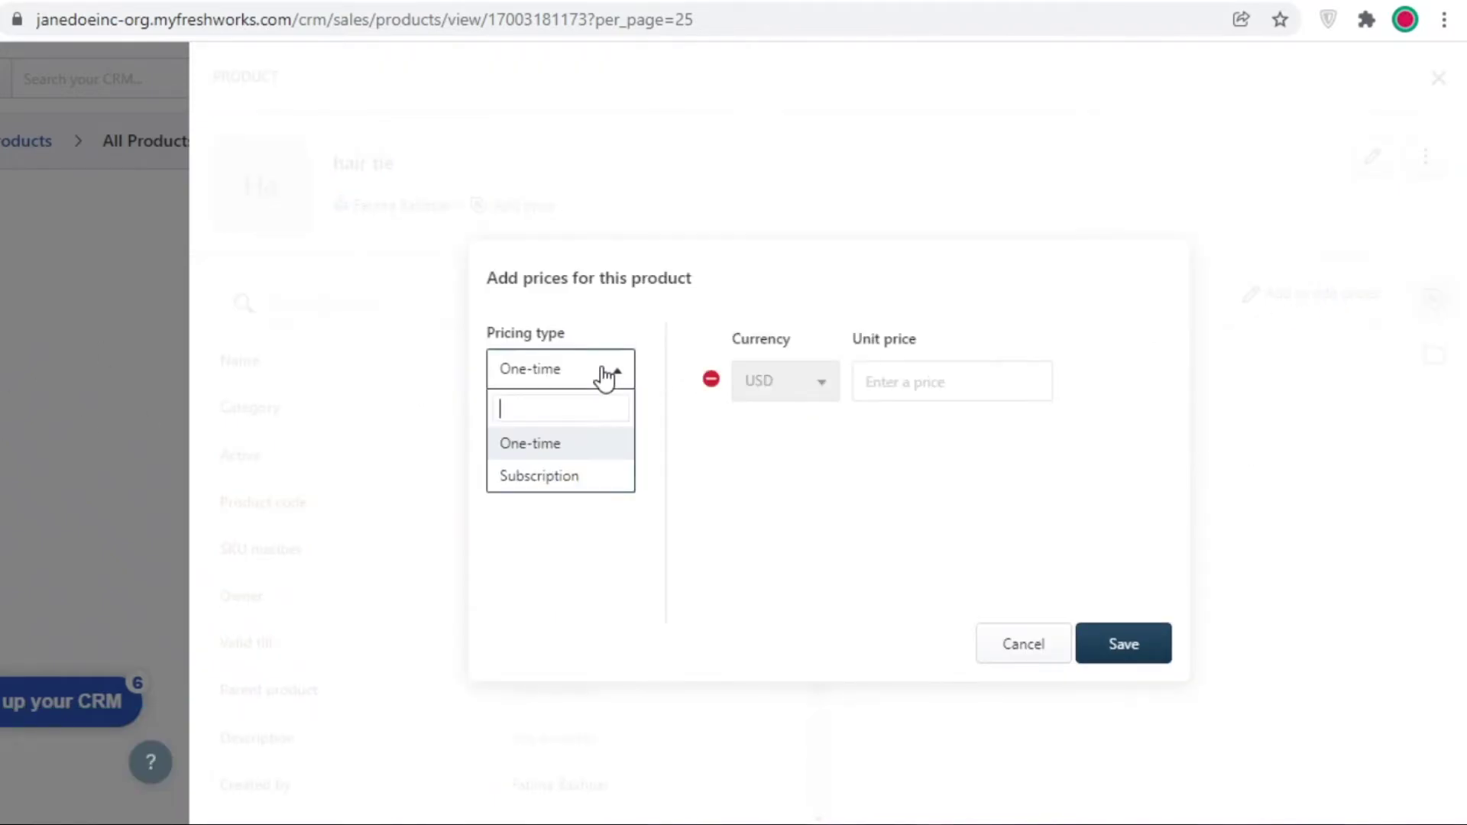
pyautogui.click(588, 387)
pyautogui.click(927, 373)
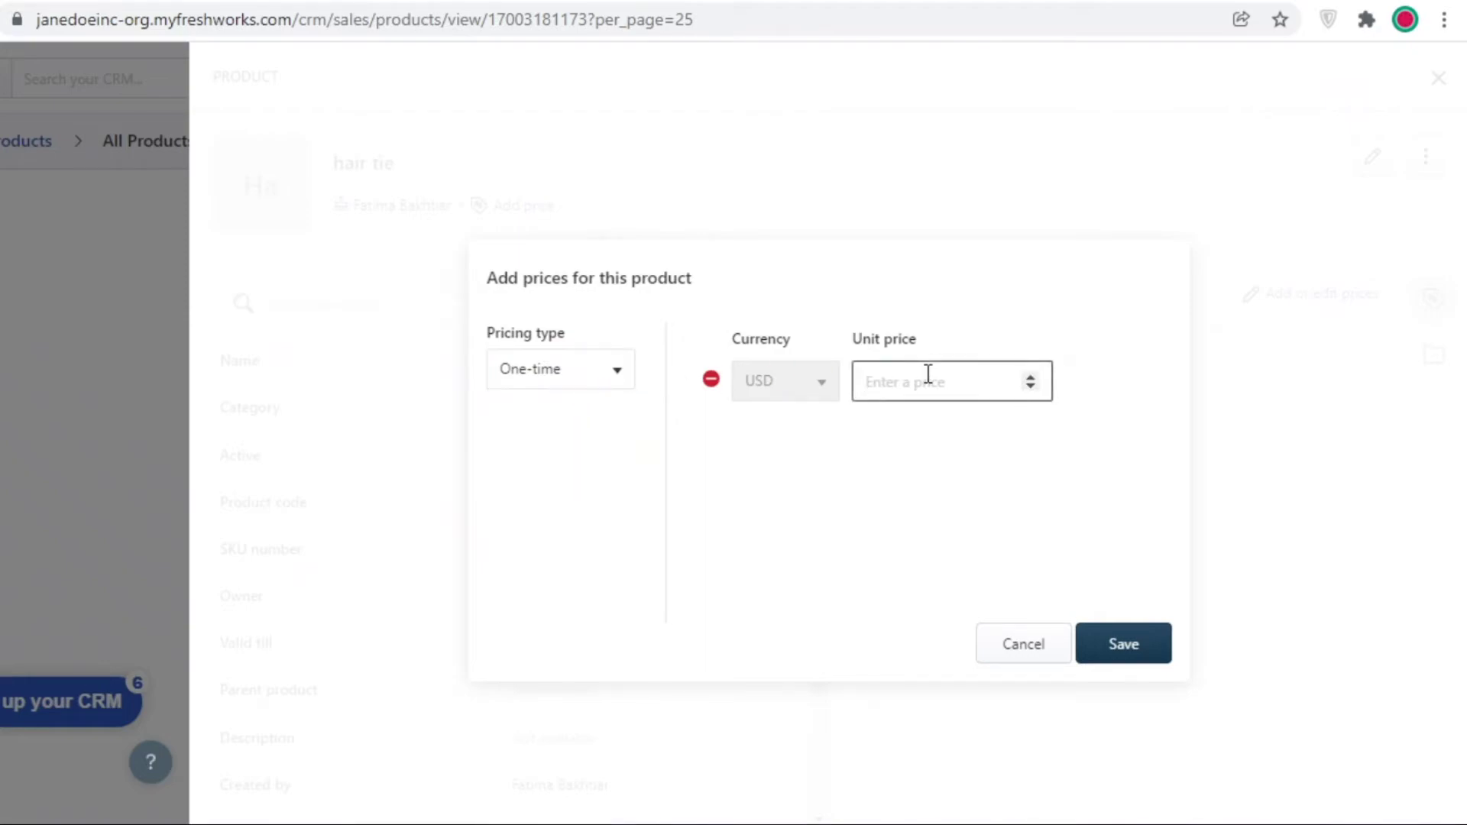
pyautogui.write('10')
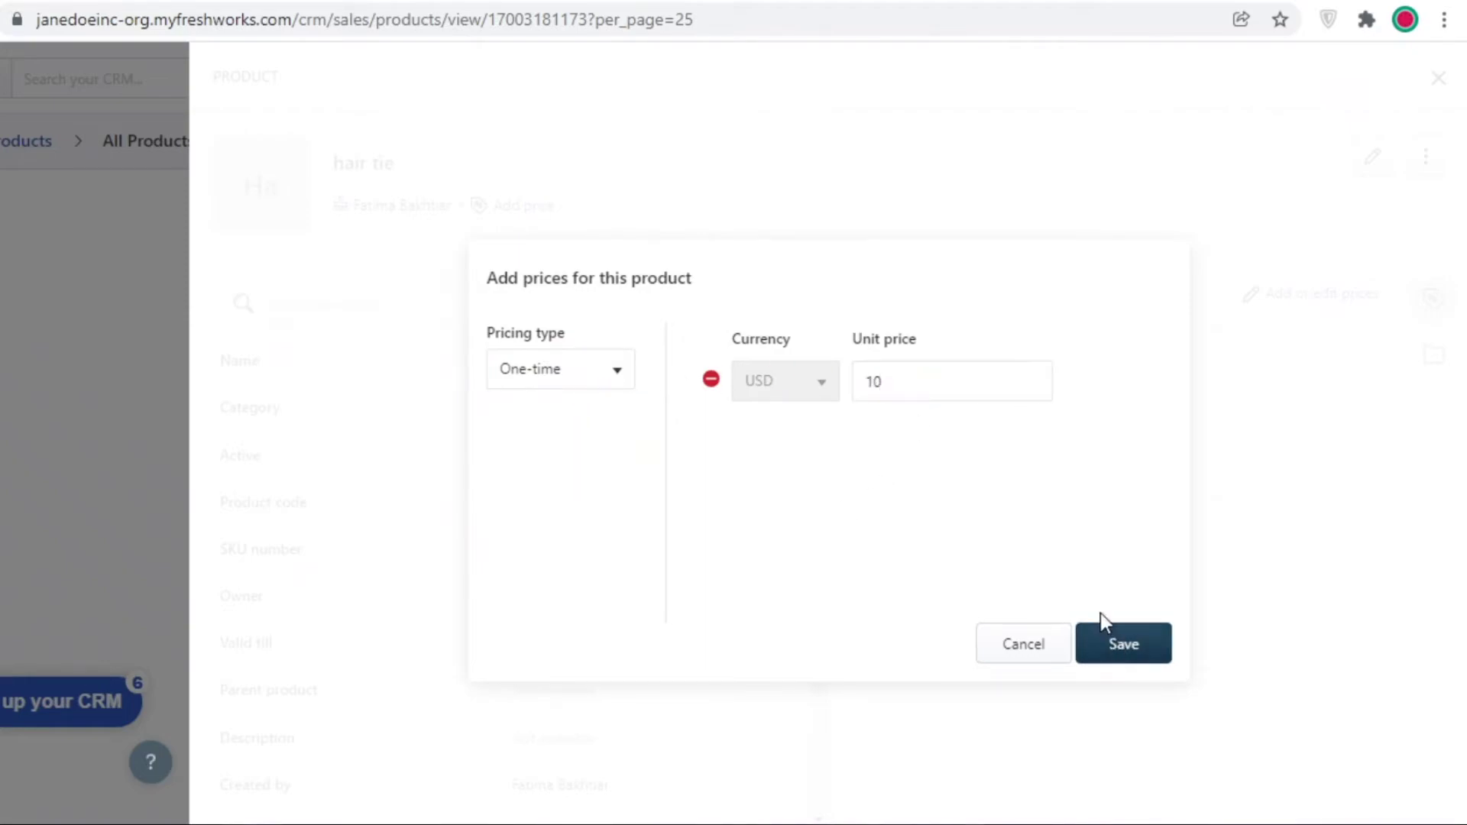
pyautogui.click(1100, 627)
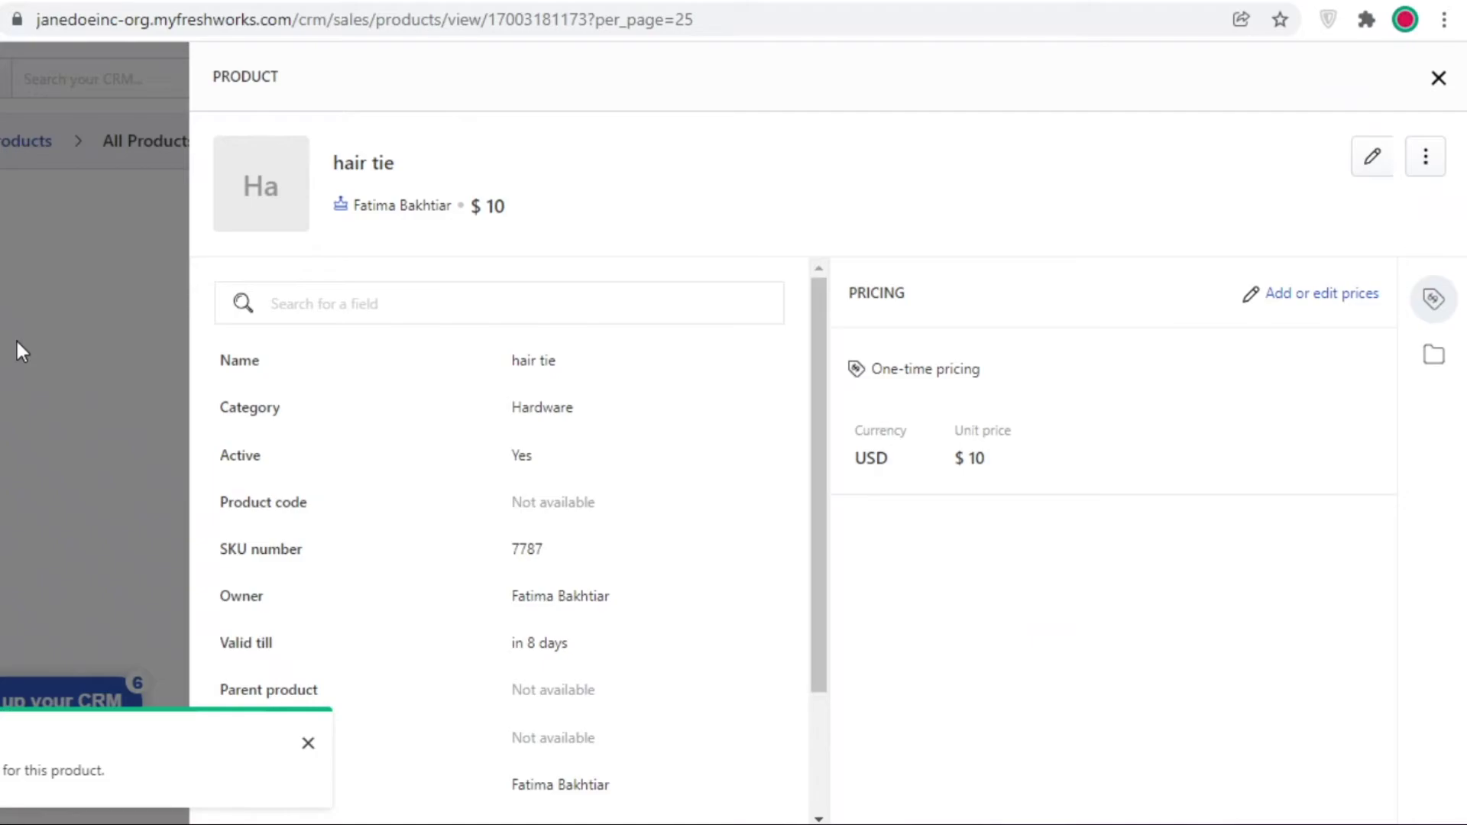
# Close the hair tie details to view the product list, then open Bulk Email metrics
pyautogui.click(1438, 77)
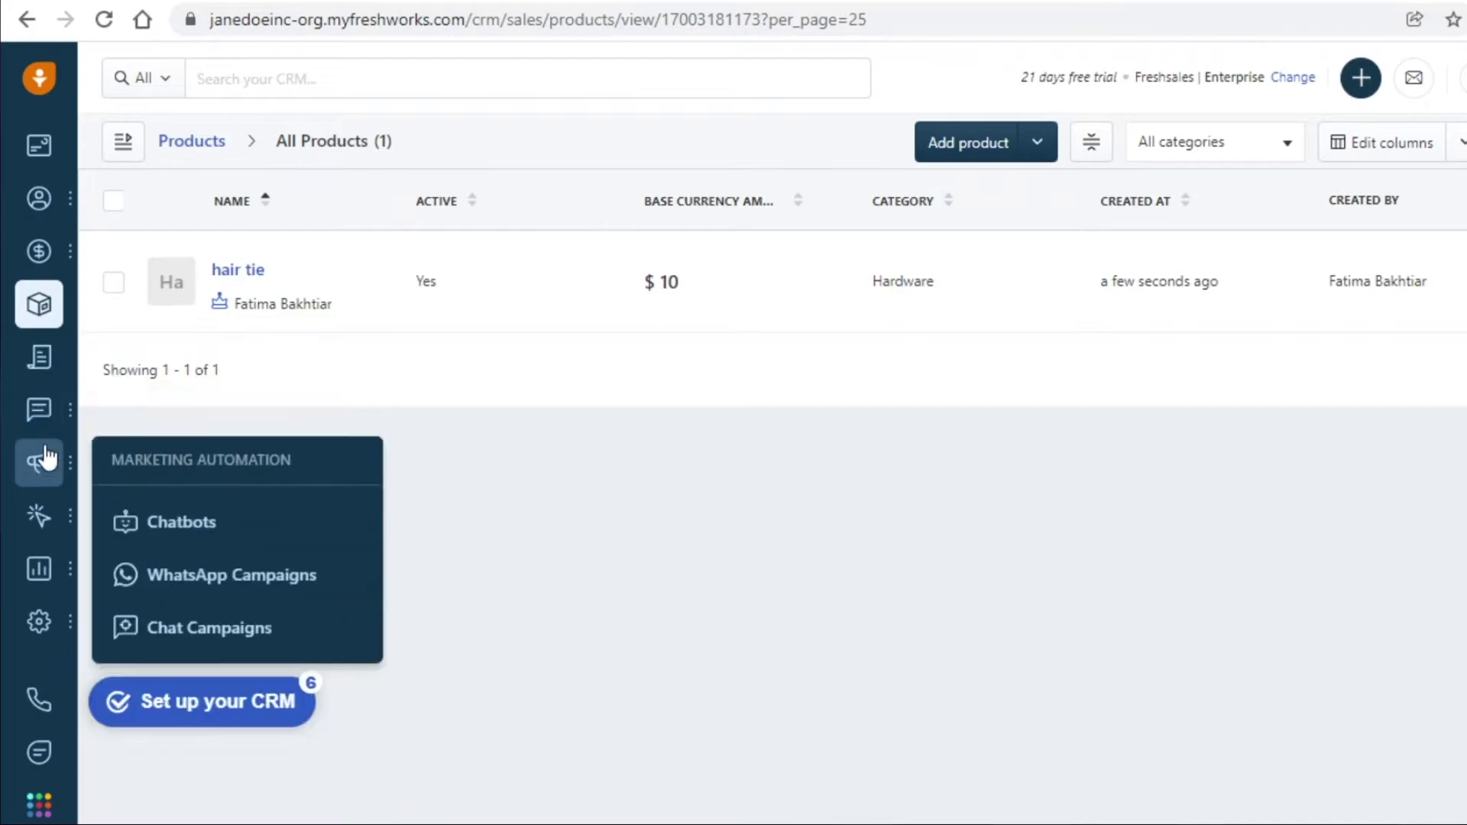
pyautogui.moveTo(35, 457)
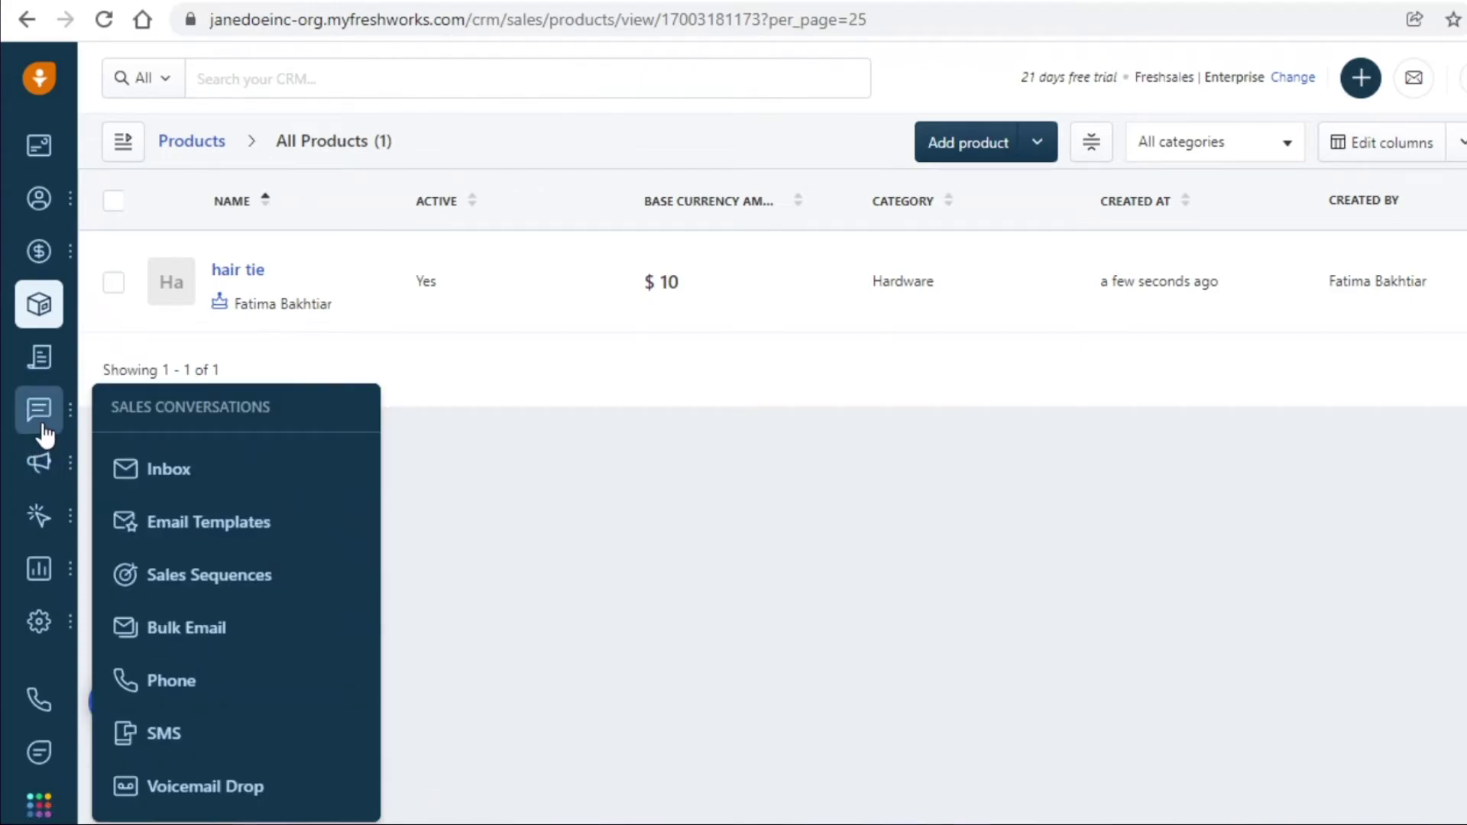
pyautogui.click(212, 642)
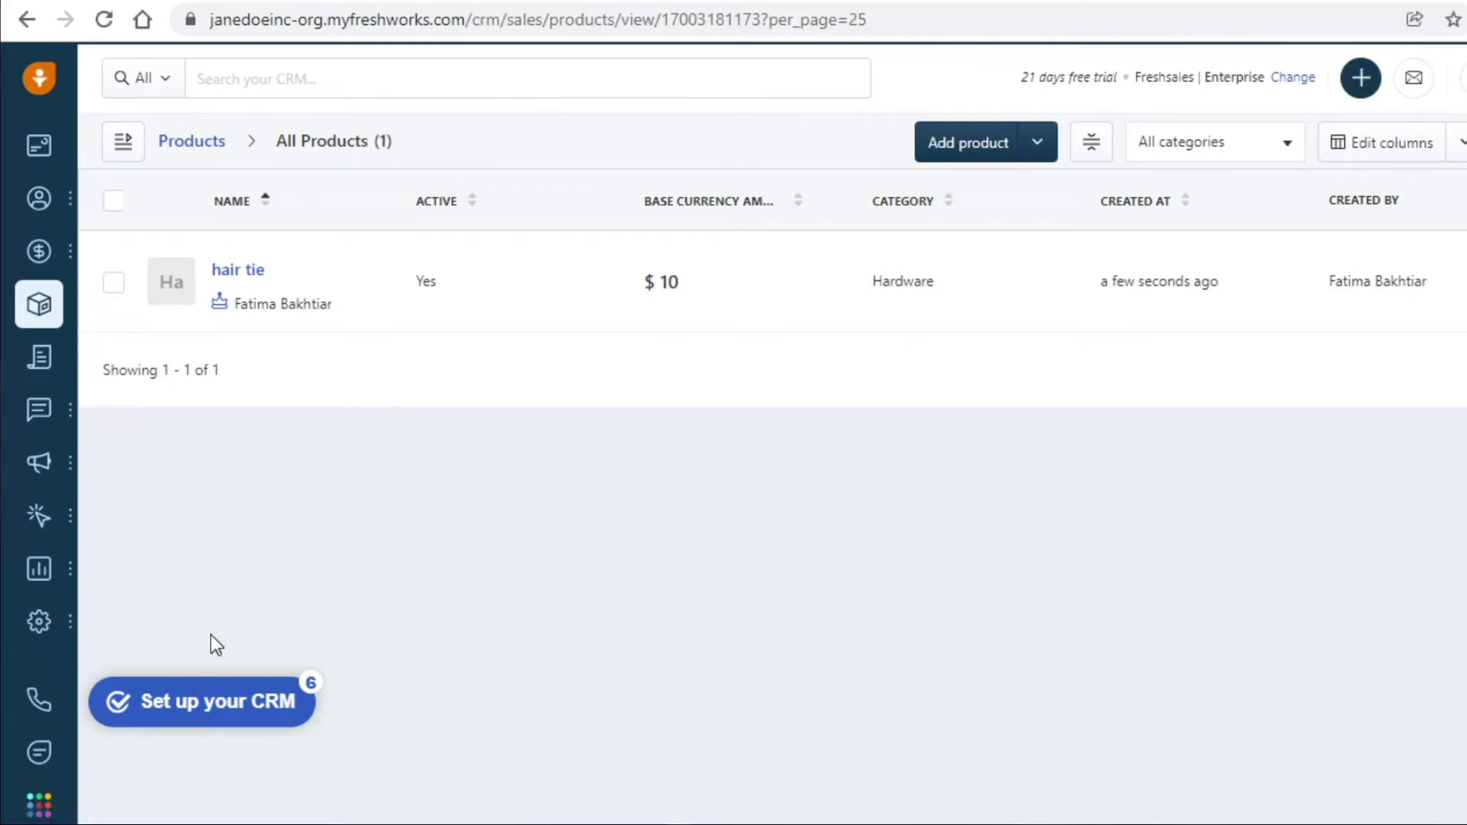
# Browse Bulk Email metrics and Awaiting Response conversations, then open the Chatbots page
pyautogui.scroll(-4, 124, 589)
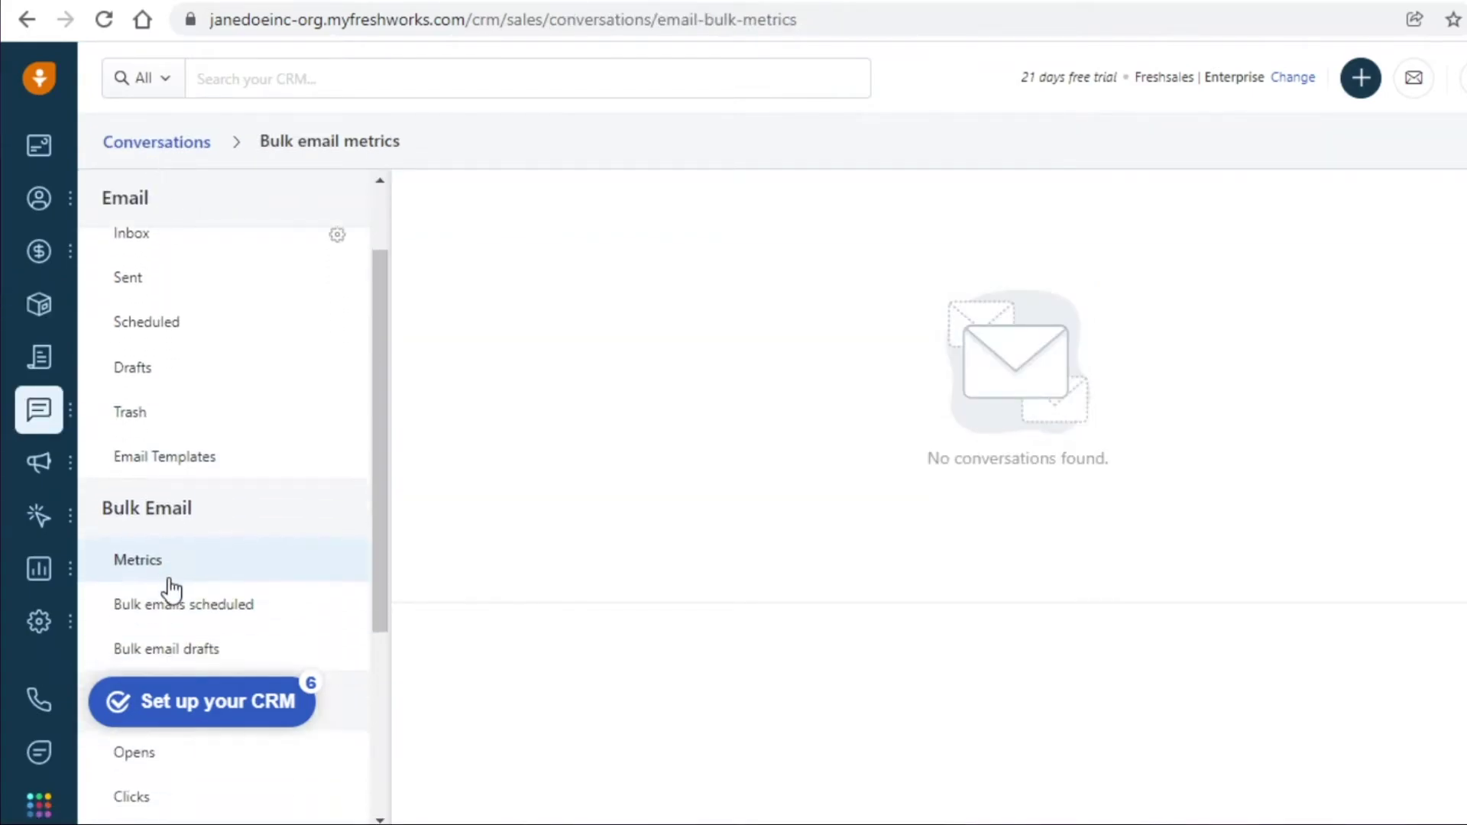
pyautogui.scroll(-2, 359, 335)
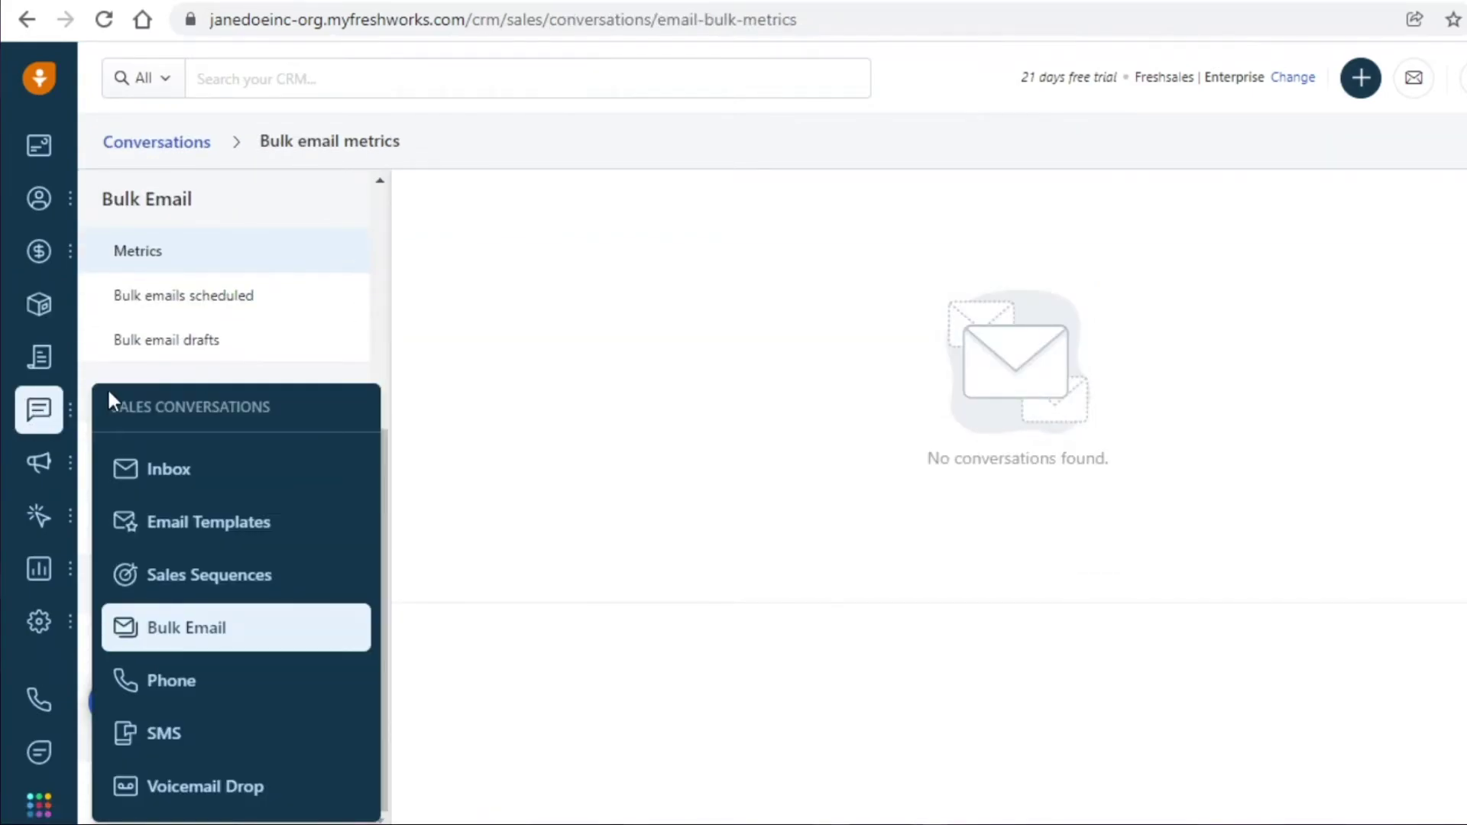
pyautogui.click(38, 411)
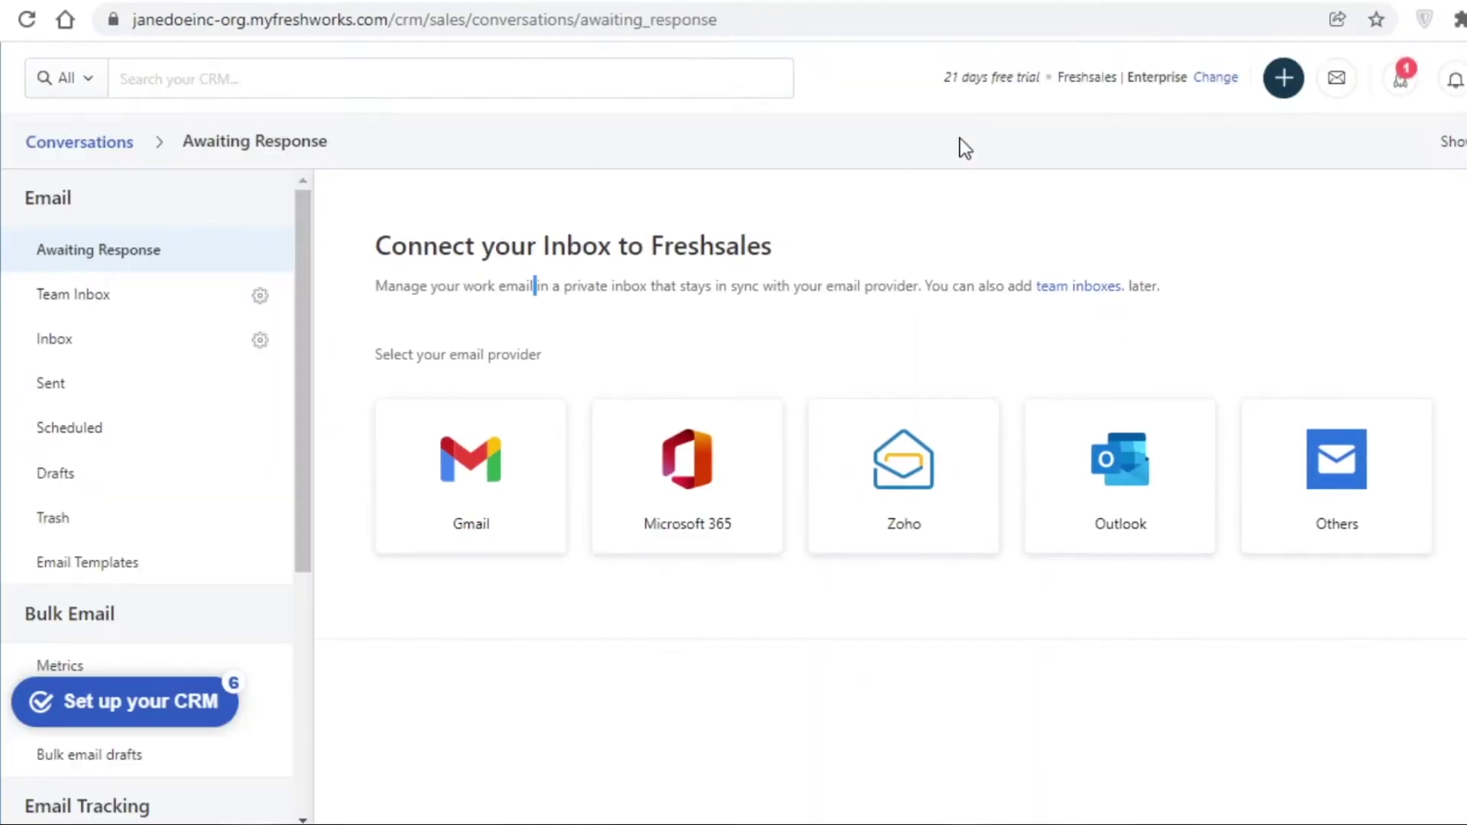
pyautogui.moveTo(57, 416)
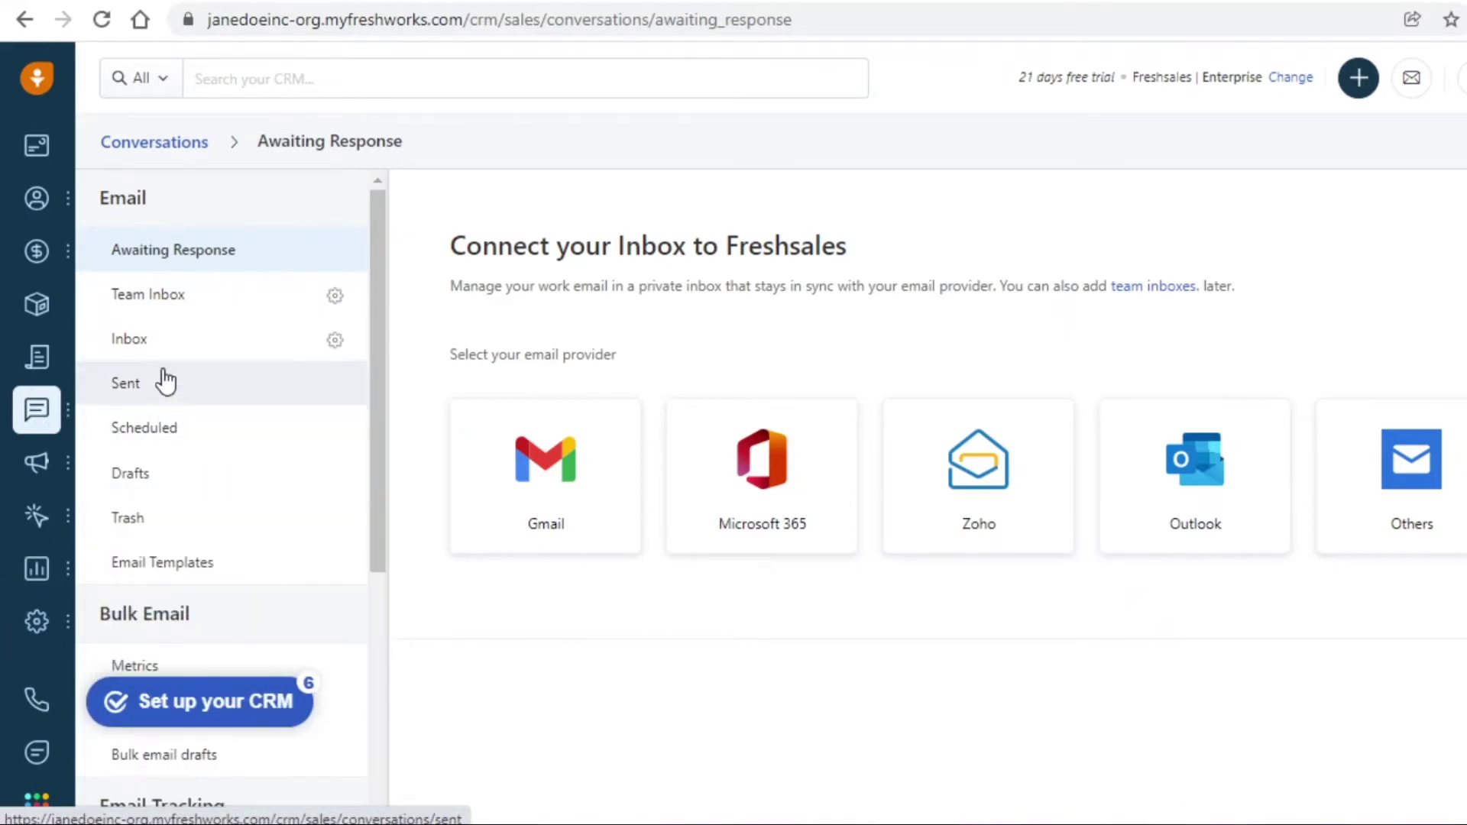
pyautogui.moveTo(37, 466)
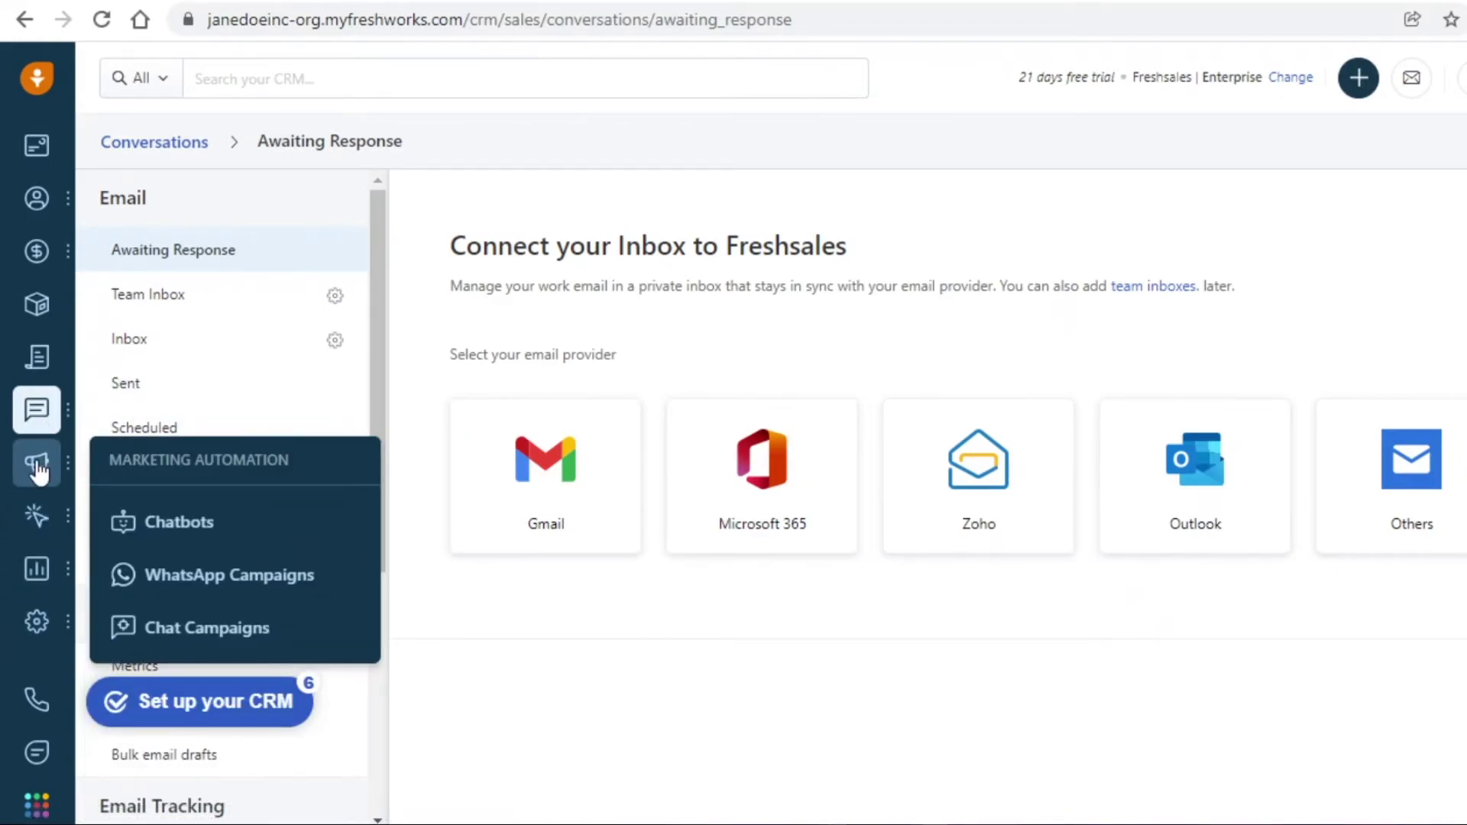
pyautogui.click(216, 524)
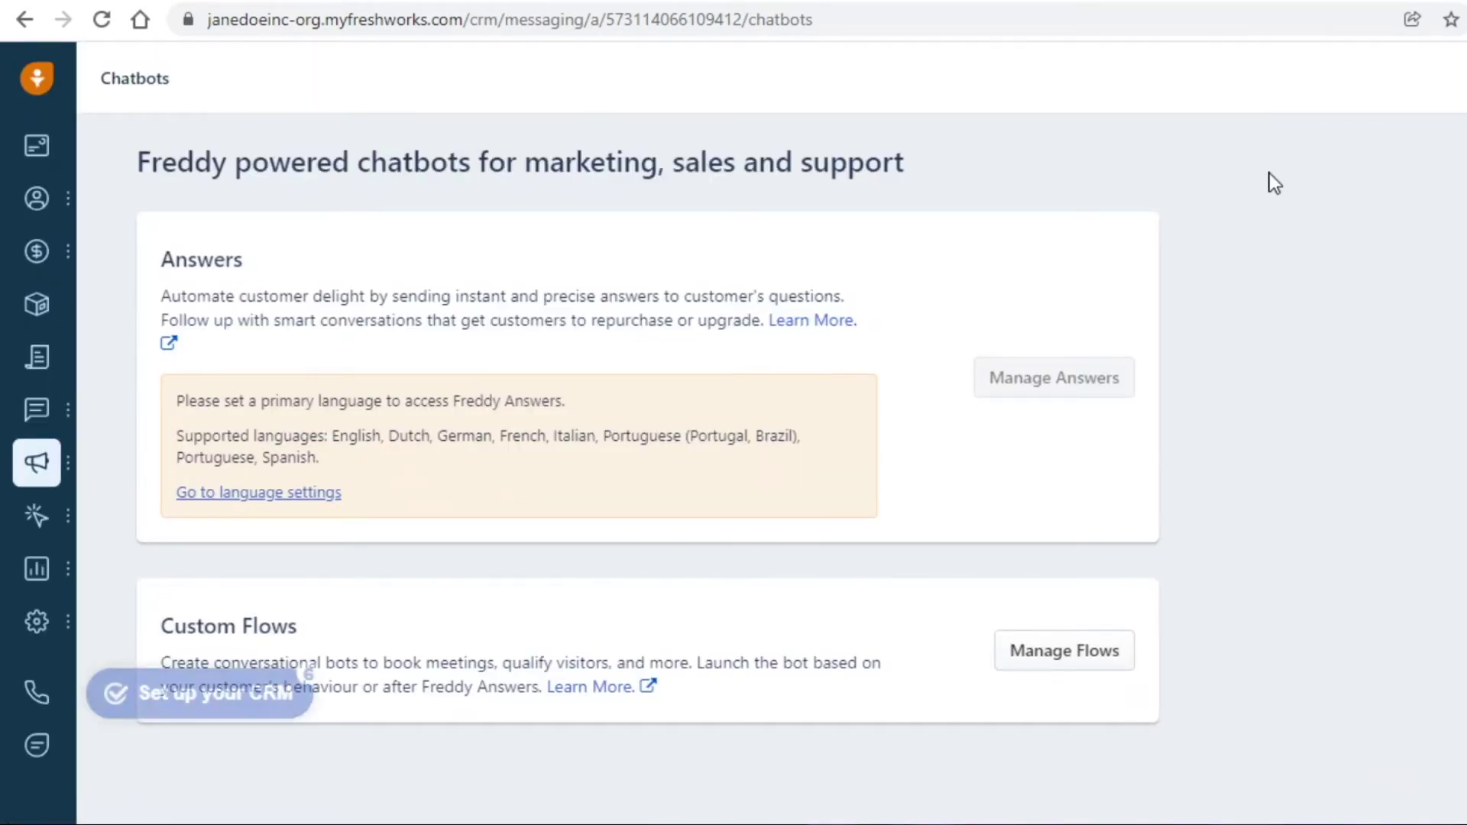
# Go to Analytics from the Reports menu in the left navigation
pyautogui.moveTo(31, 531)
pyautogui.moveTo(35, 464)
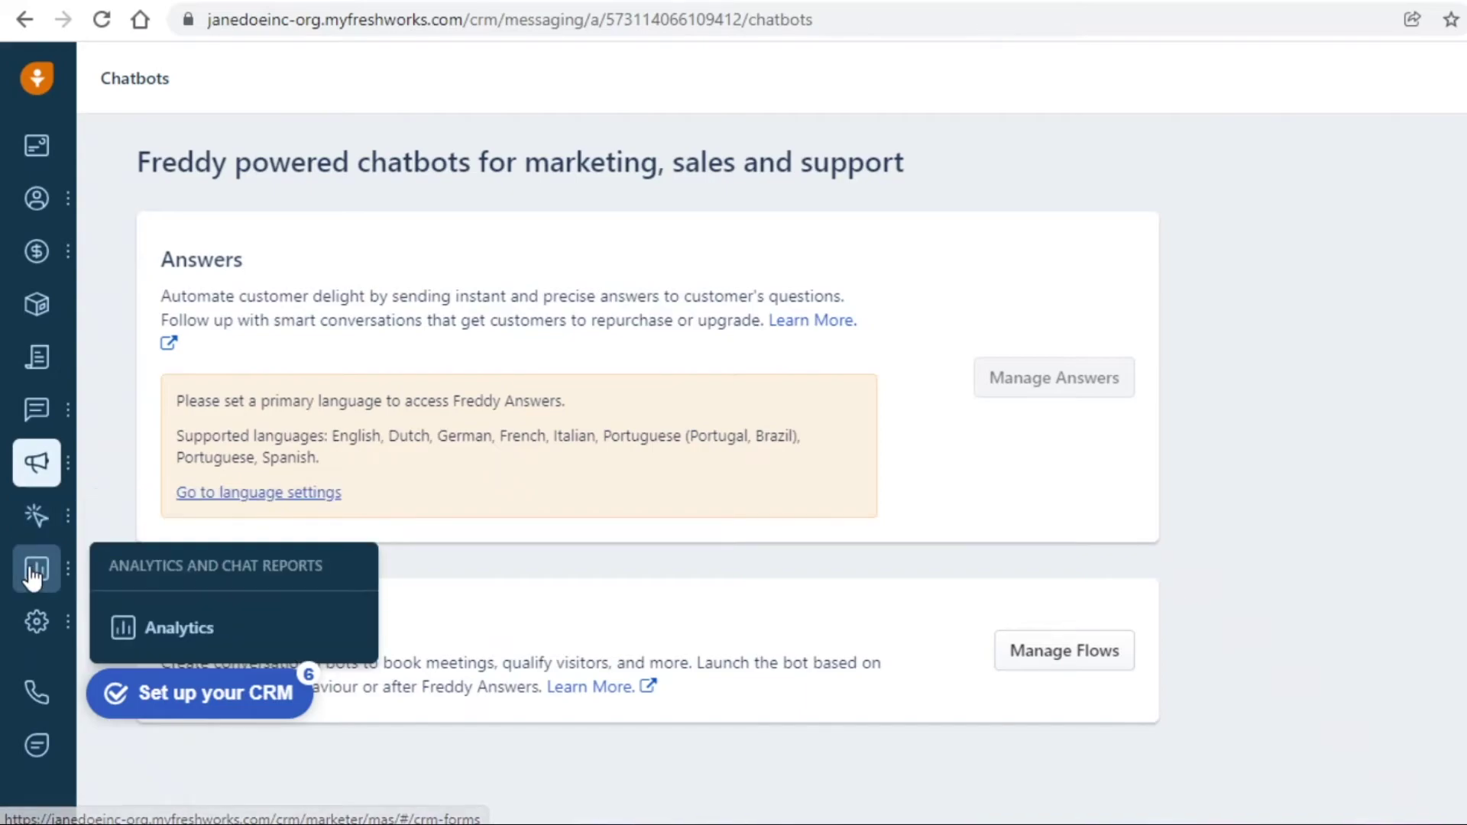
pyautogui.click(181, 632)
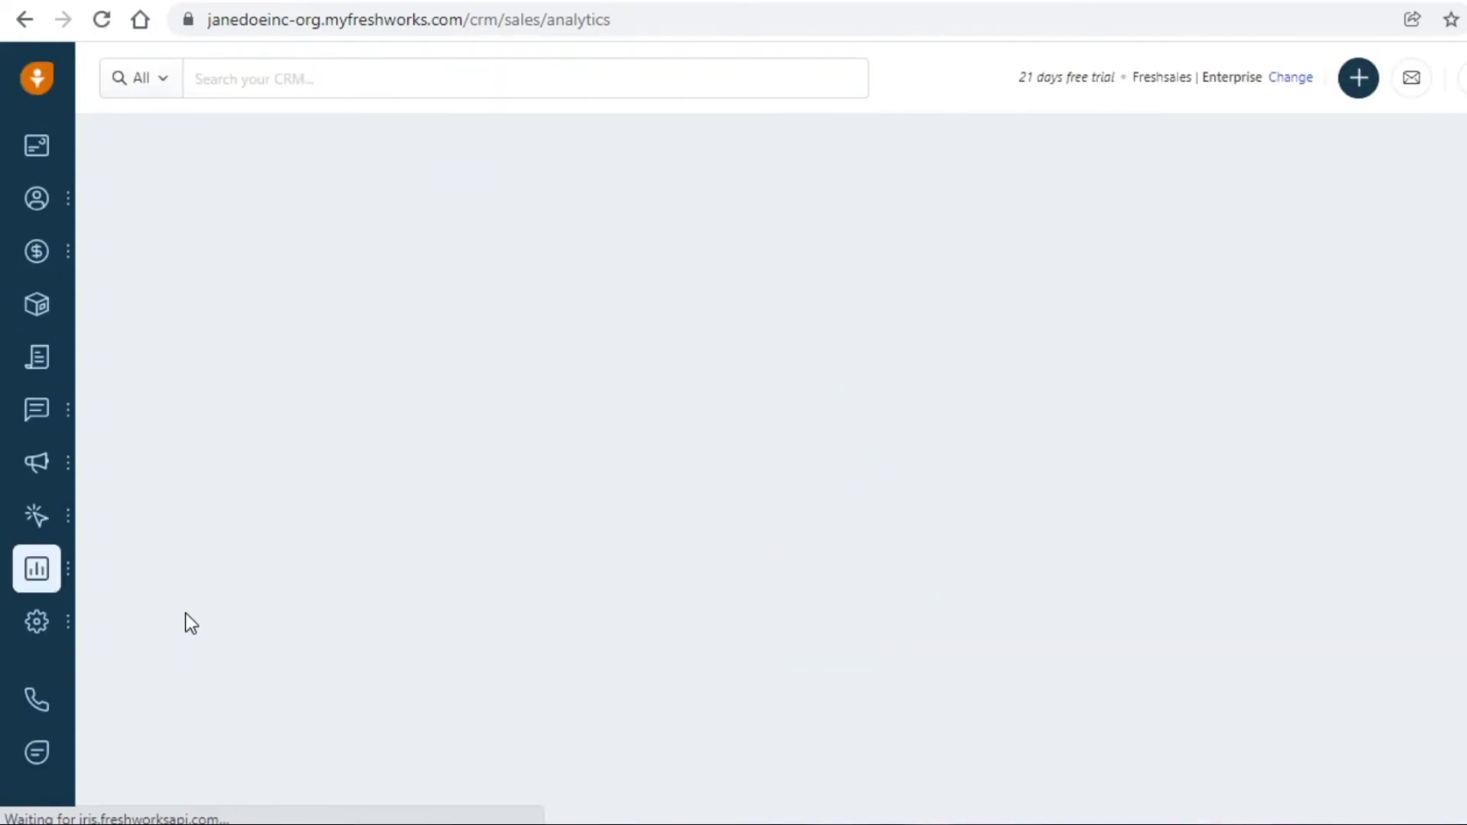
# Dismiss the Welcome to Analytics intro, browse the curated reports, then return to the Activities Dashboard
pyautogui.moveTo(53, 582)
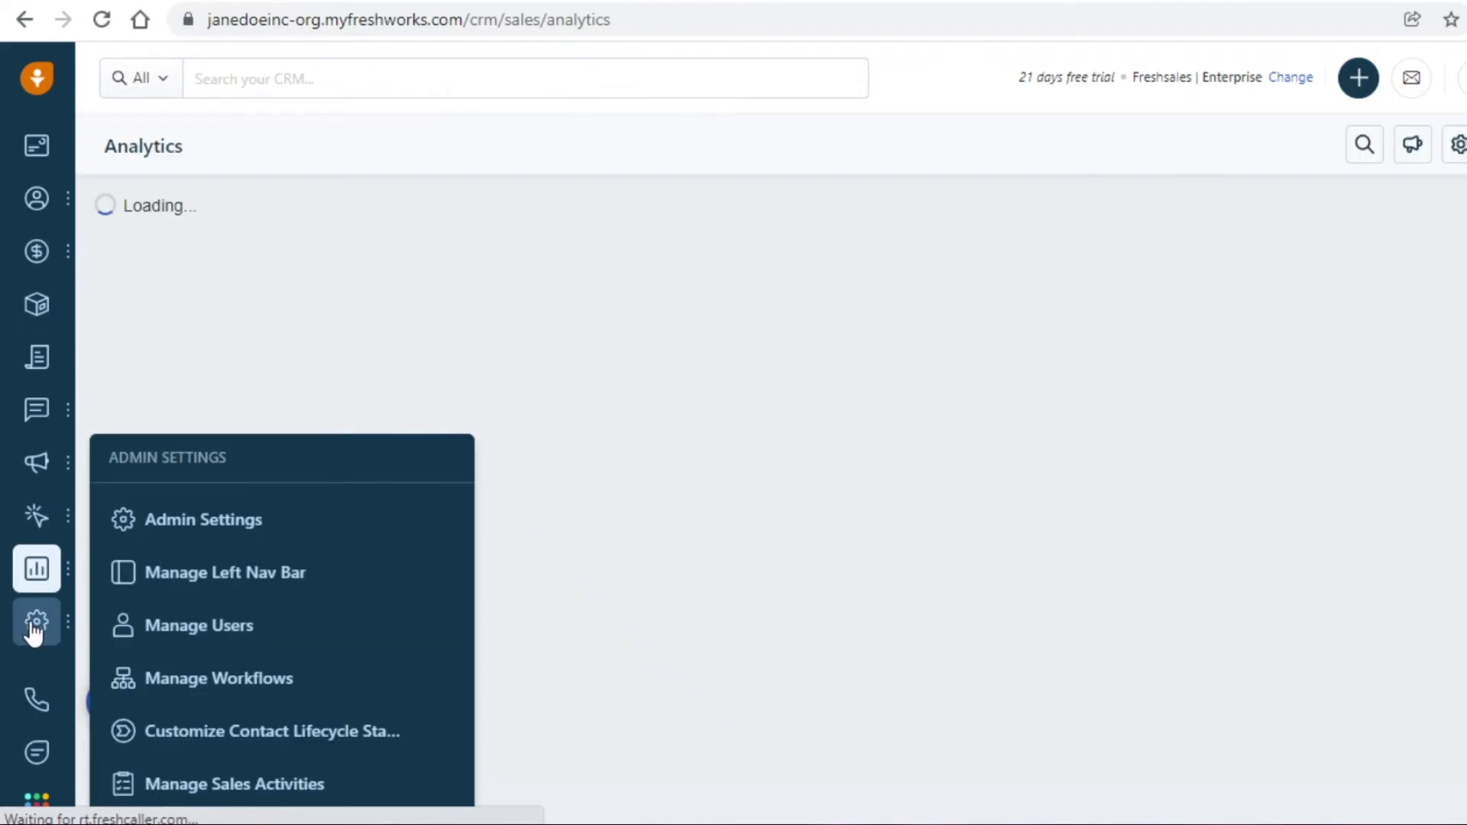
pyautogui.scroll(-3, 394, 382)
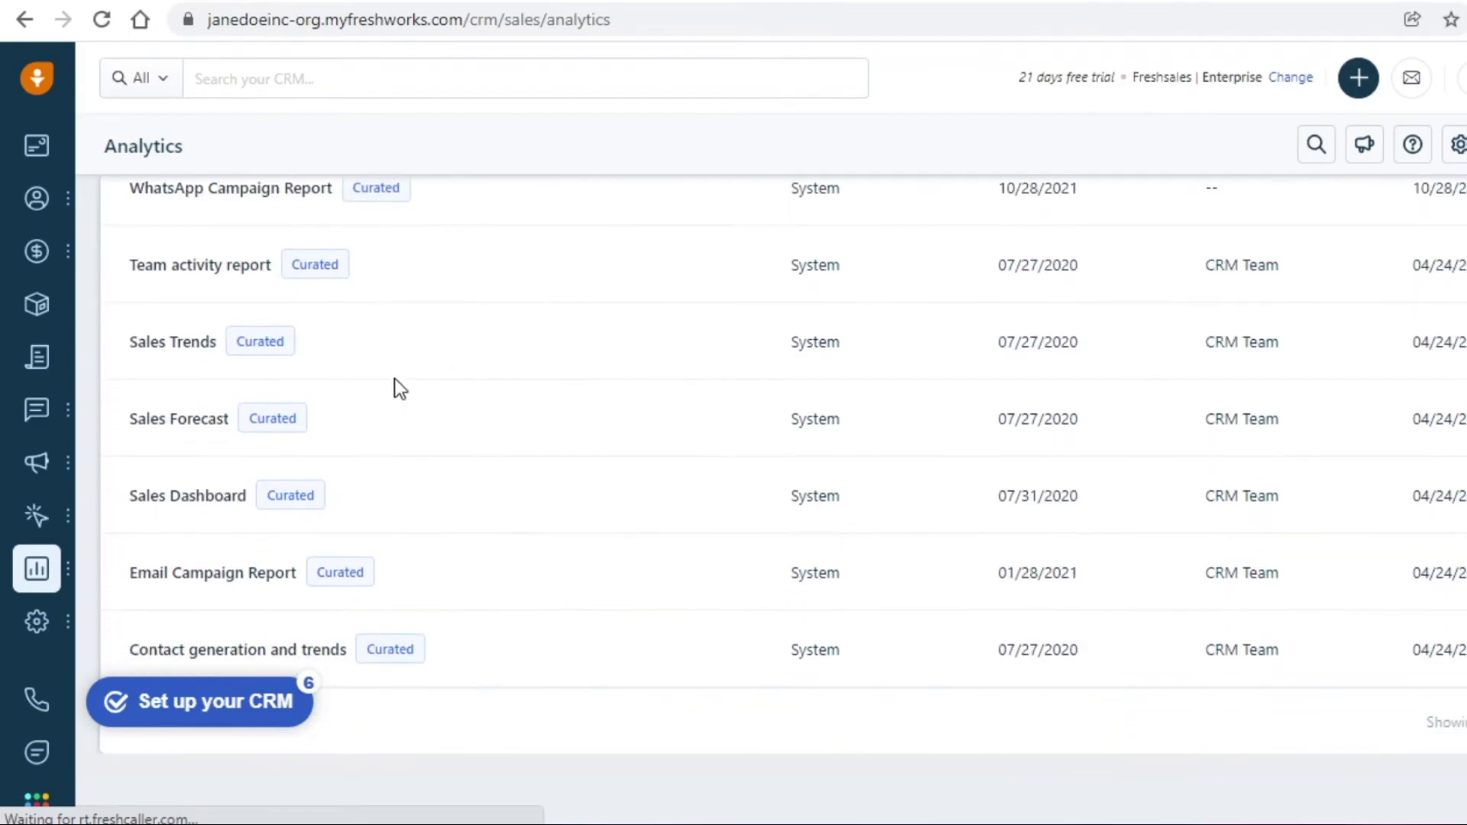
pyautogui.scroll(3, 394, 378)
pyautogui.scroll(-3, 394, 378)
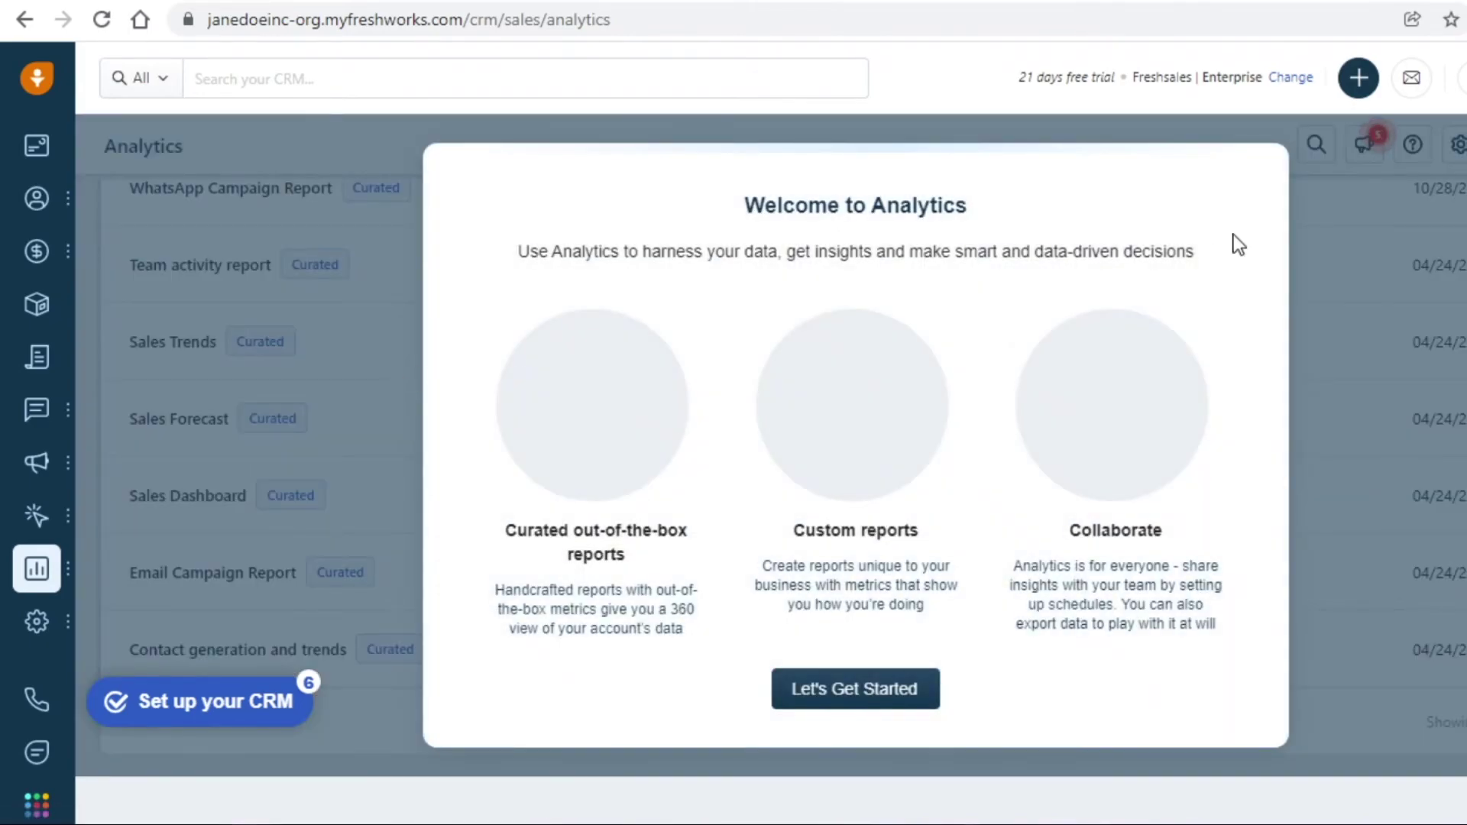
pyautogui.click(877, 778)
pyautogui.click(540, 301)
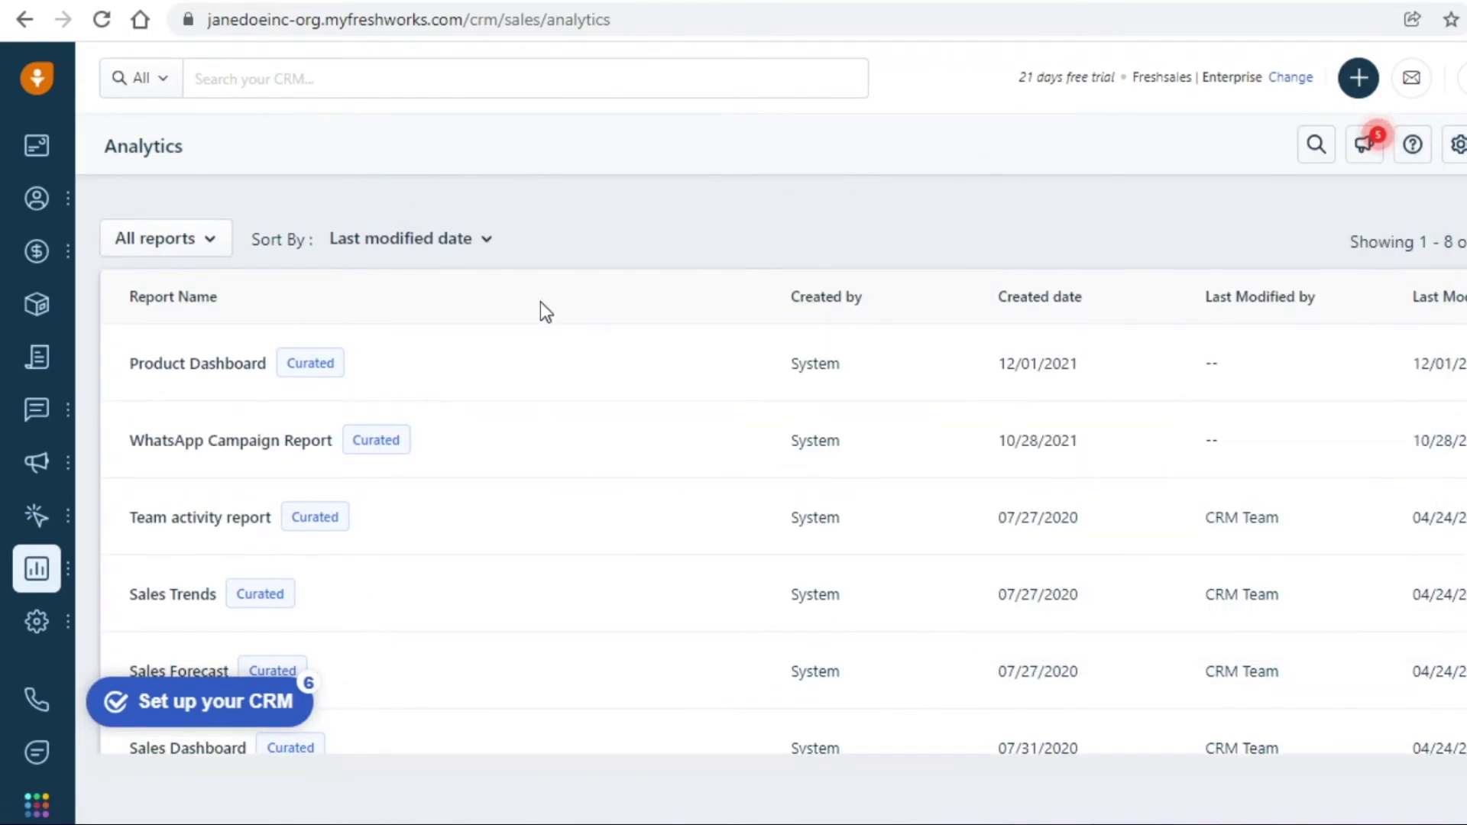
pyautogui.scroll(-2, 512, 343)
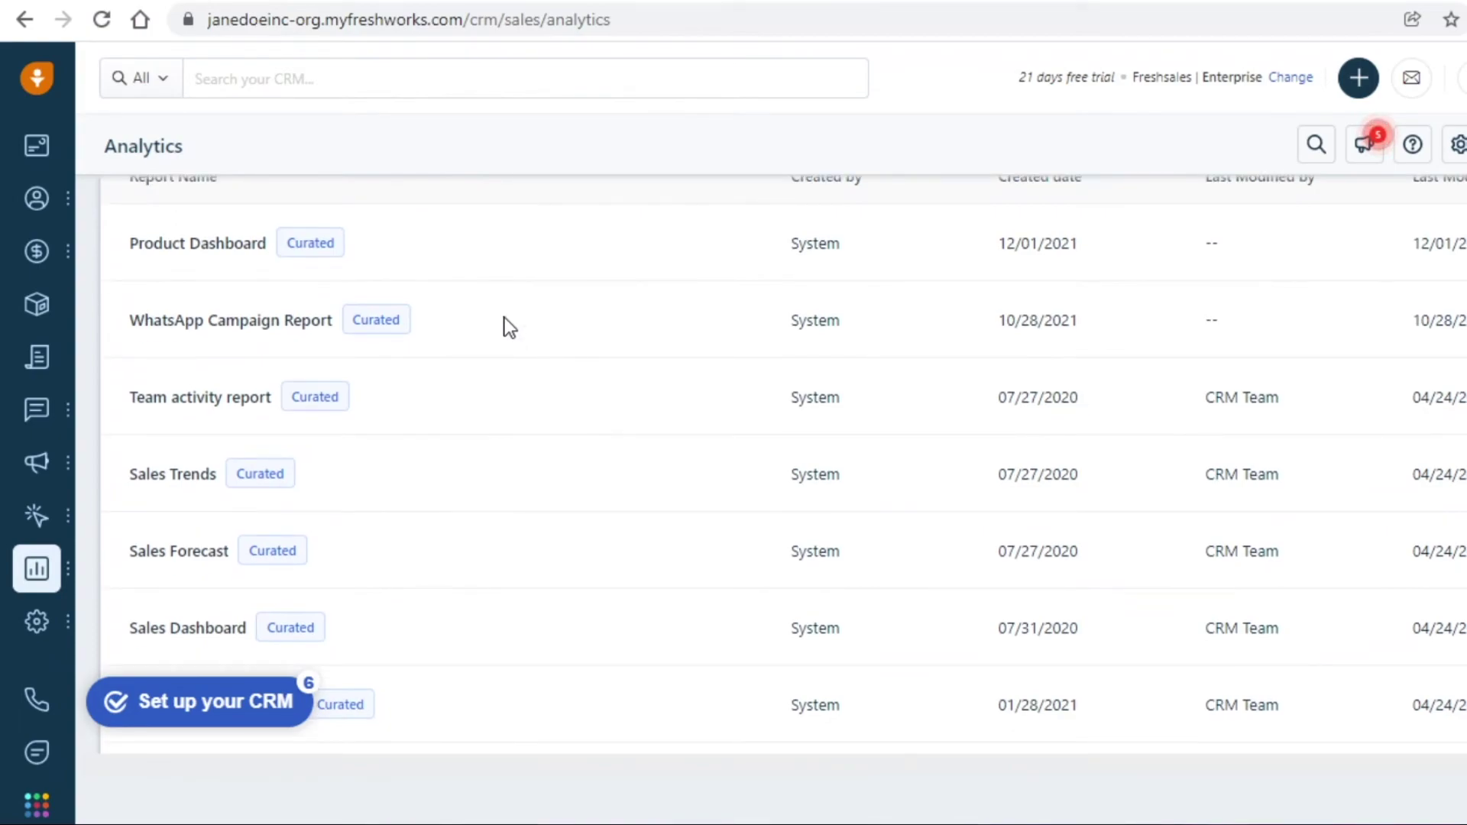
pyautogui.scroll(-2, 370, 405)
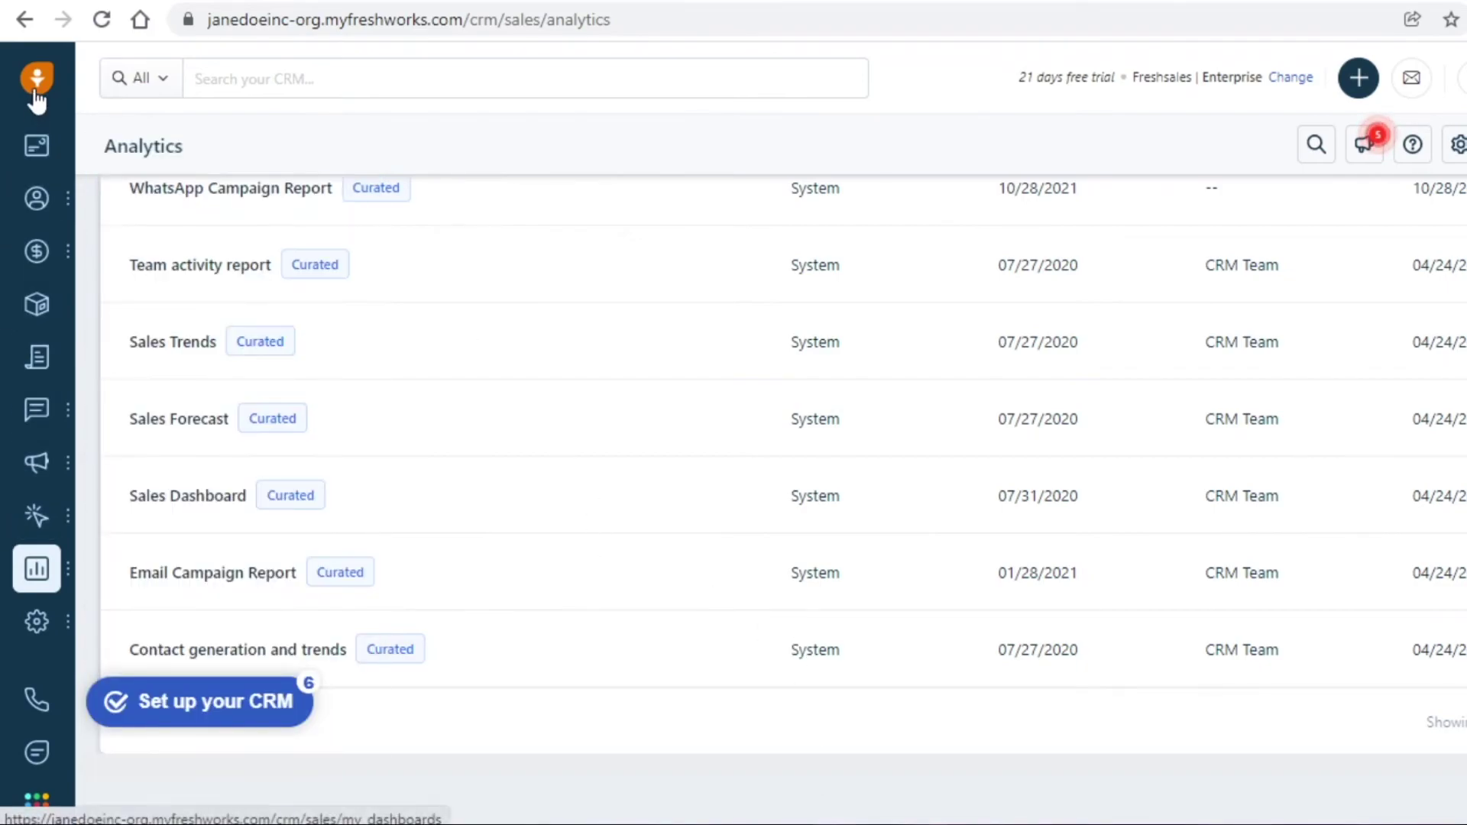
pyautogui.click(24, 153)
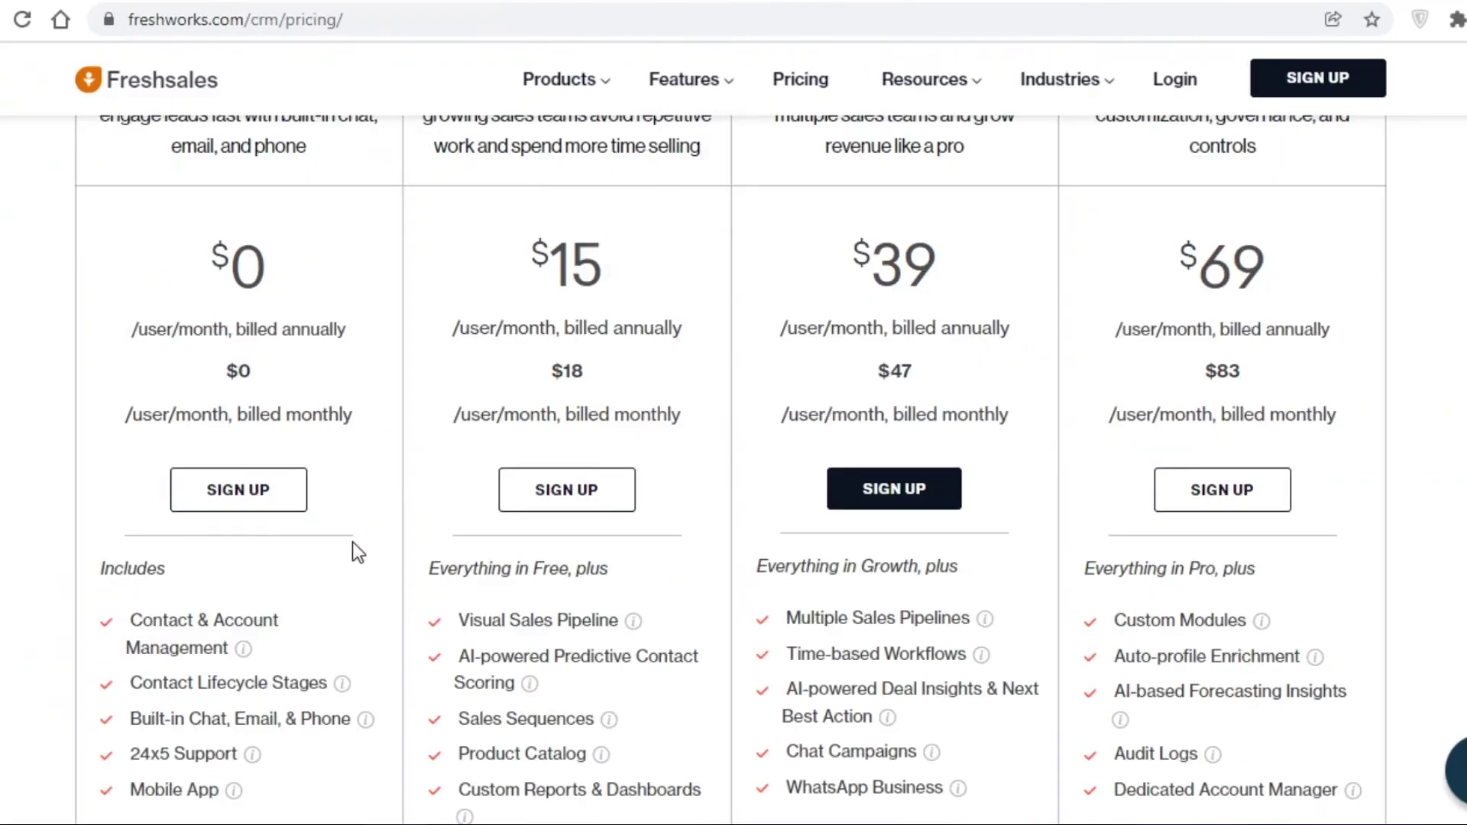
# Scroll through the Freshsales pricing page comparing Free, Growth, Pro and Enterprise plan features
pyautogui.scroll(6, 26, 802)
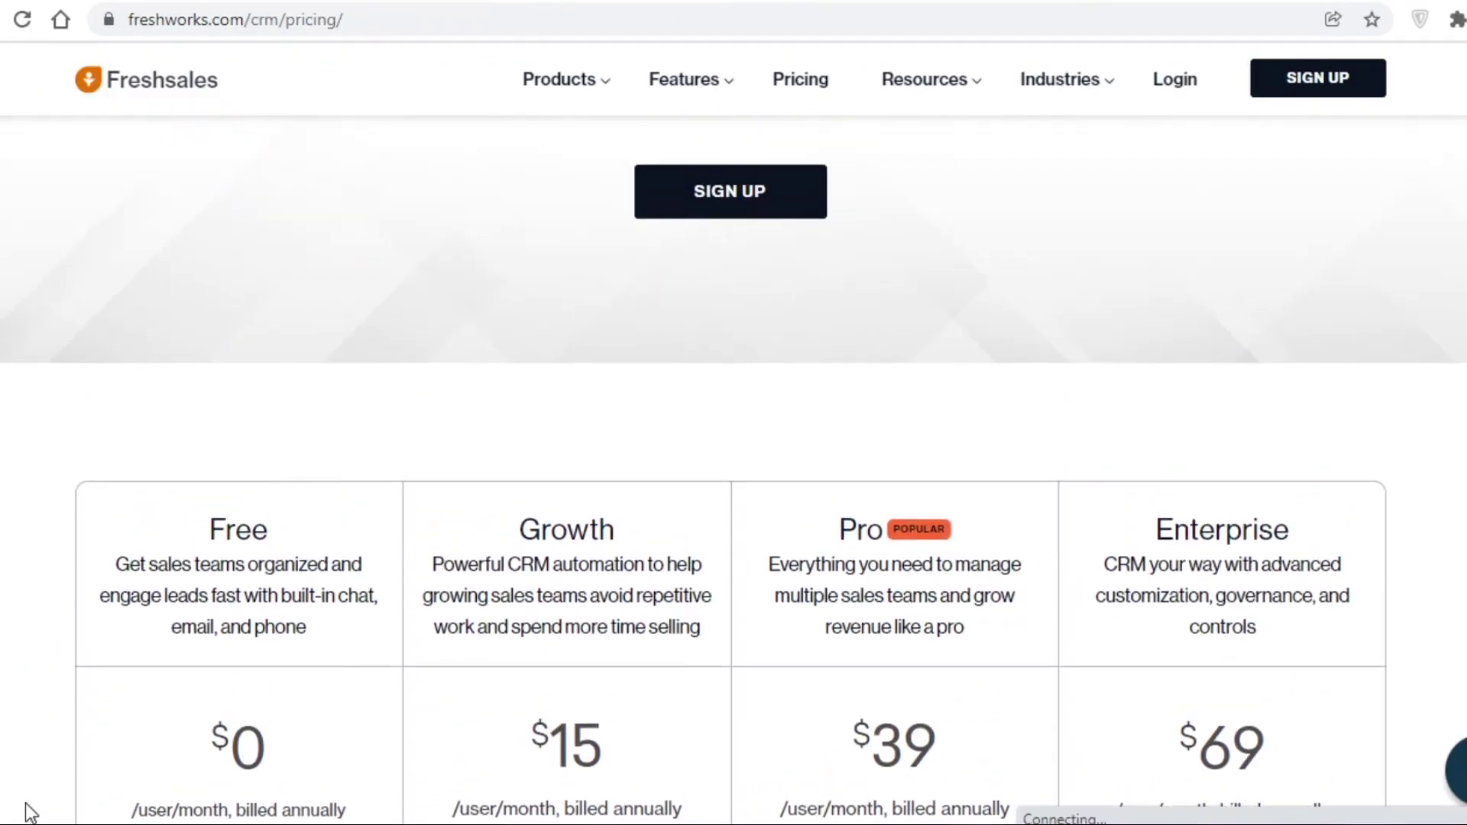
pyautogui.scroll(-6, 26, 802)
pyautogui.scroll(-1, 53, 584)
pyautogui.scroll(1, 69, 580)
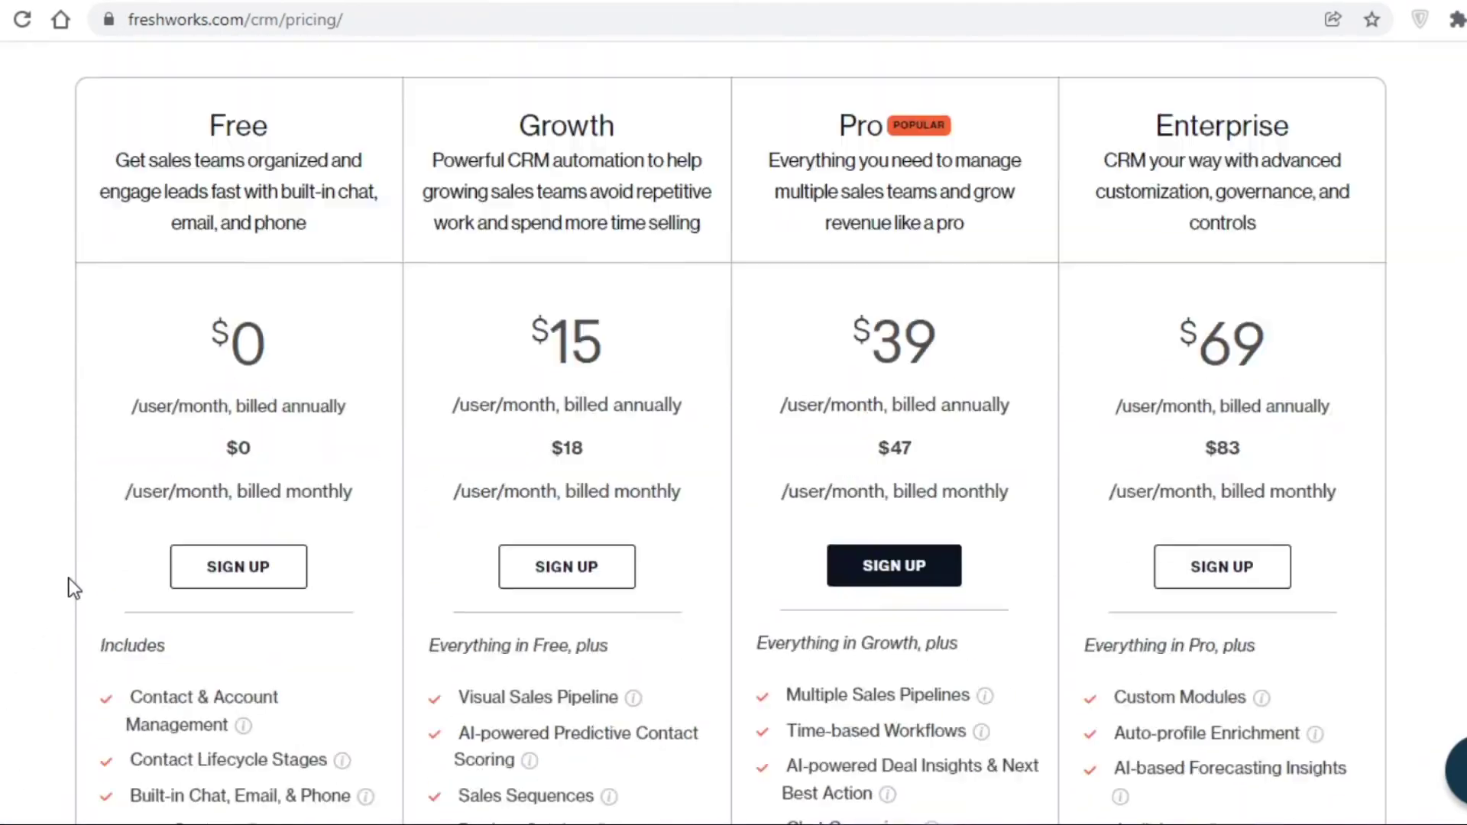
pyautogui.scroll(-4, 69, 588)
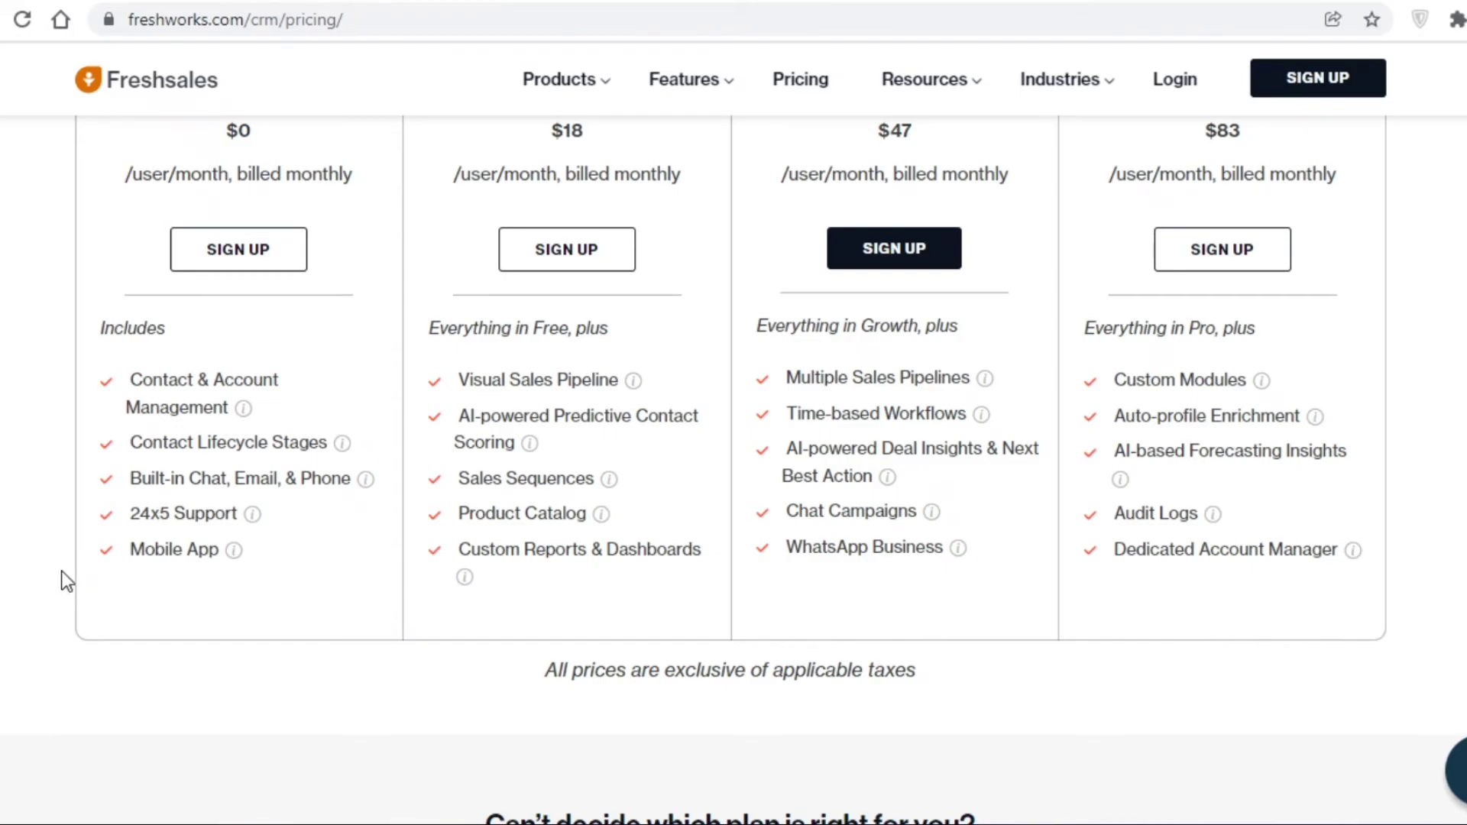
pyautogui.scroll(5, 61, 570)
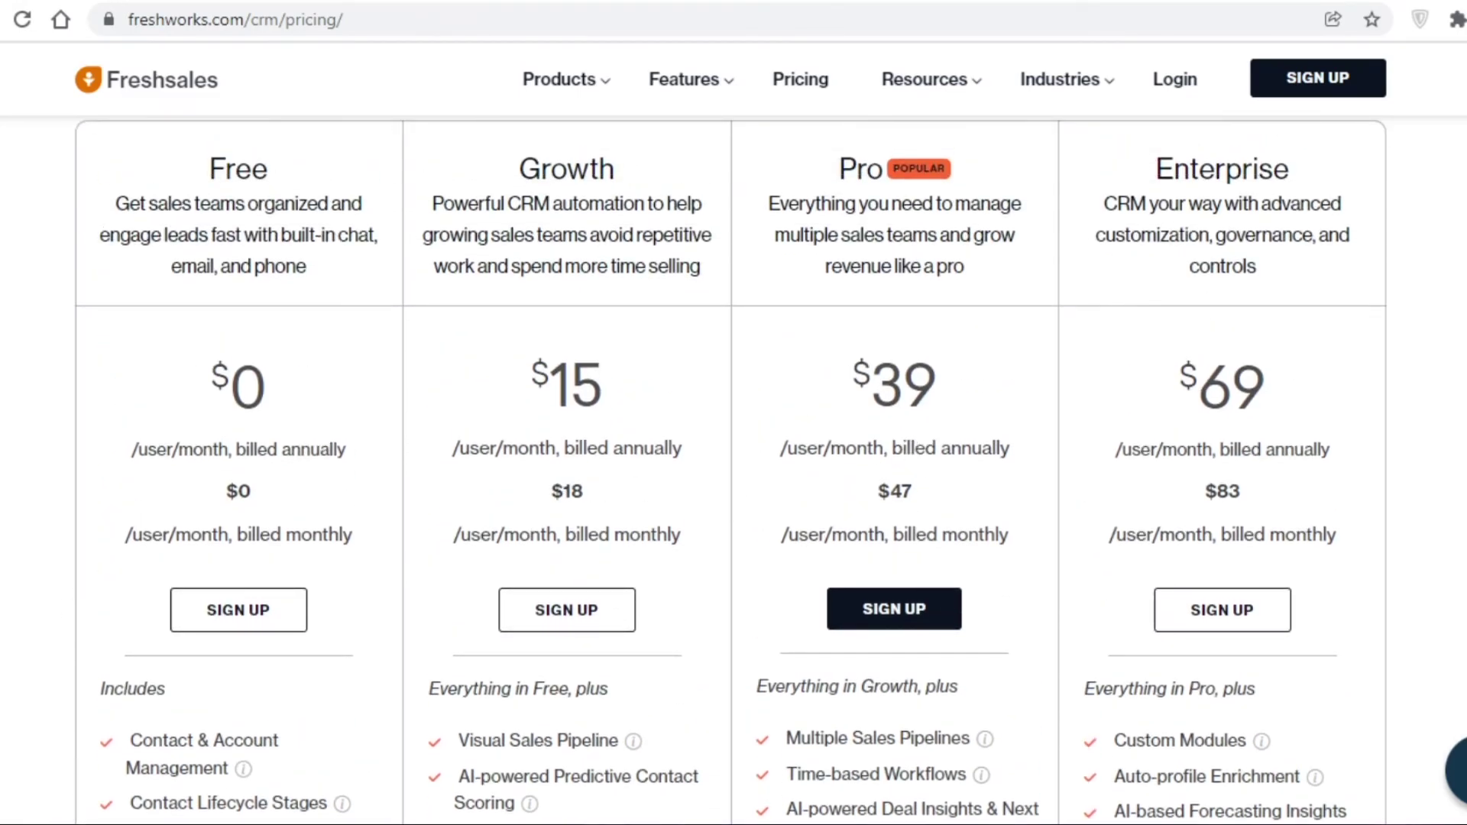
pyautogui.scroll(-6, 733, 470)
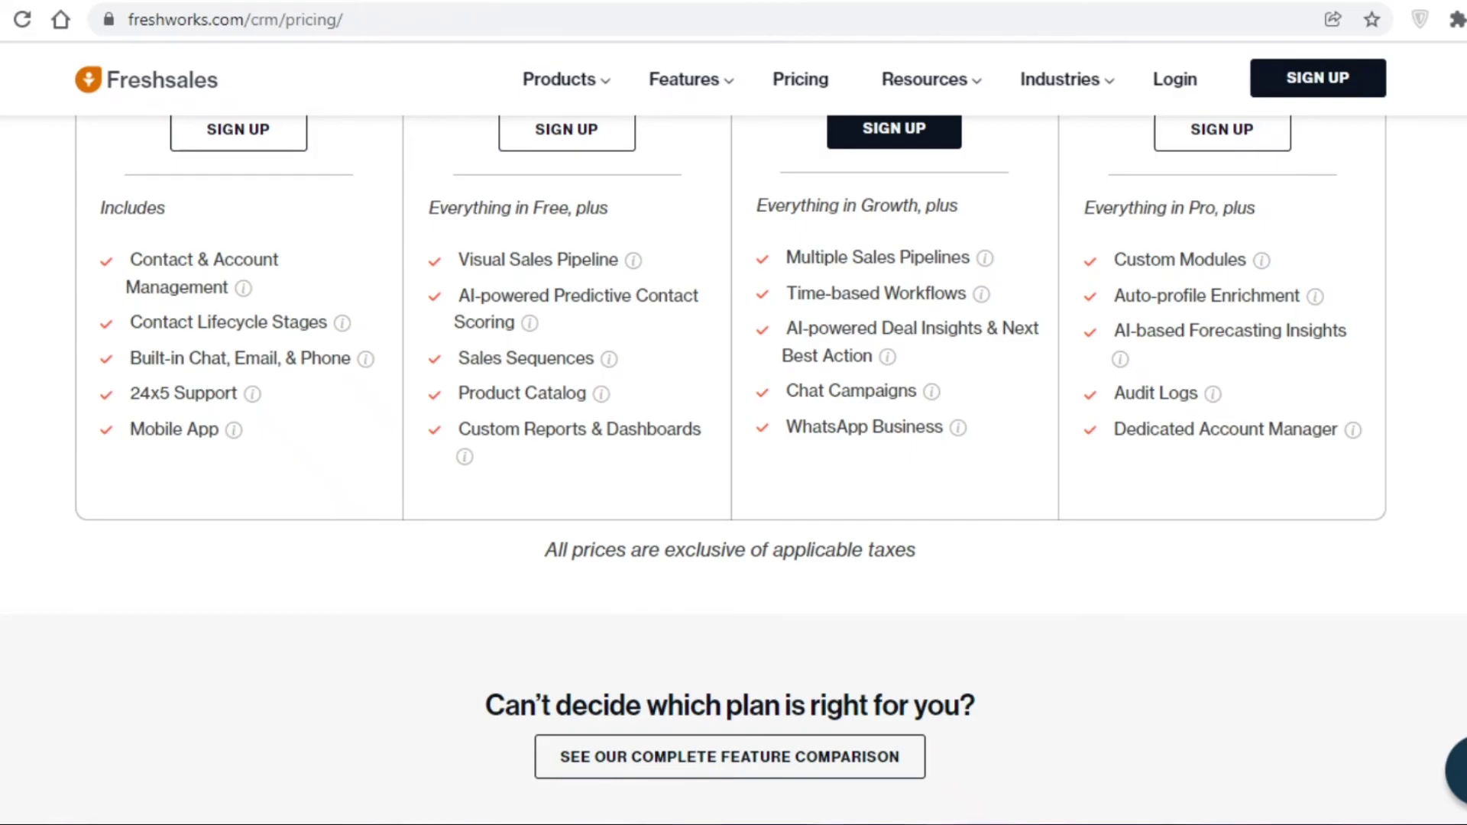
pyautogui.scroll(5, 734, 470)
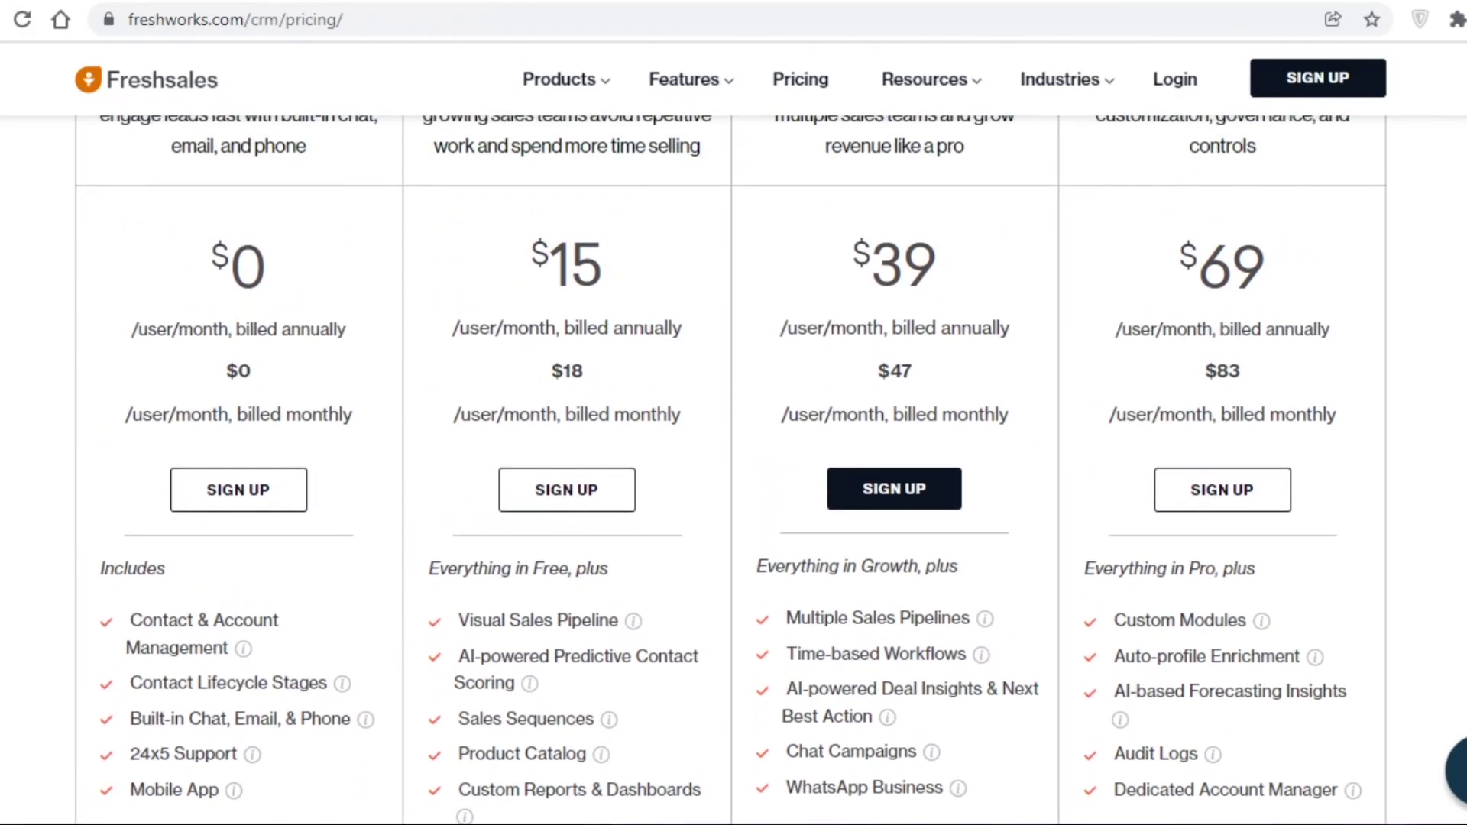
pyautogui.scroll(-3, 733, 470)
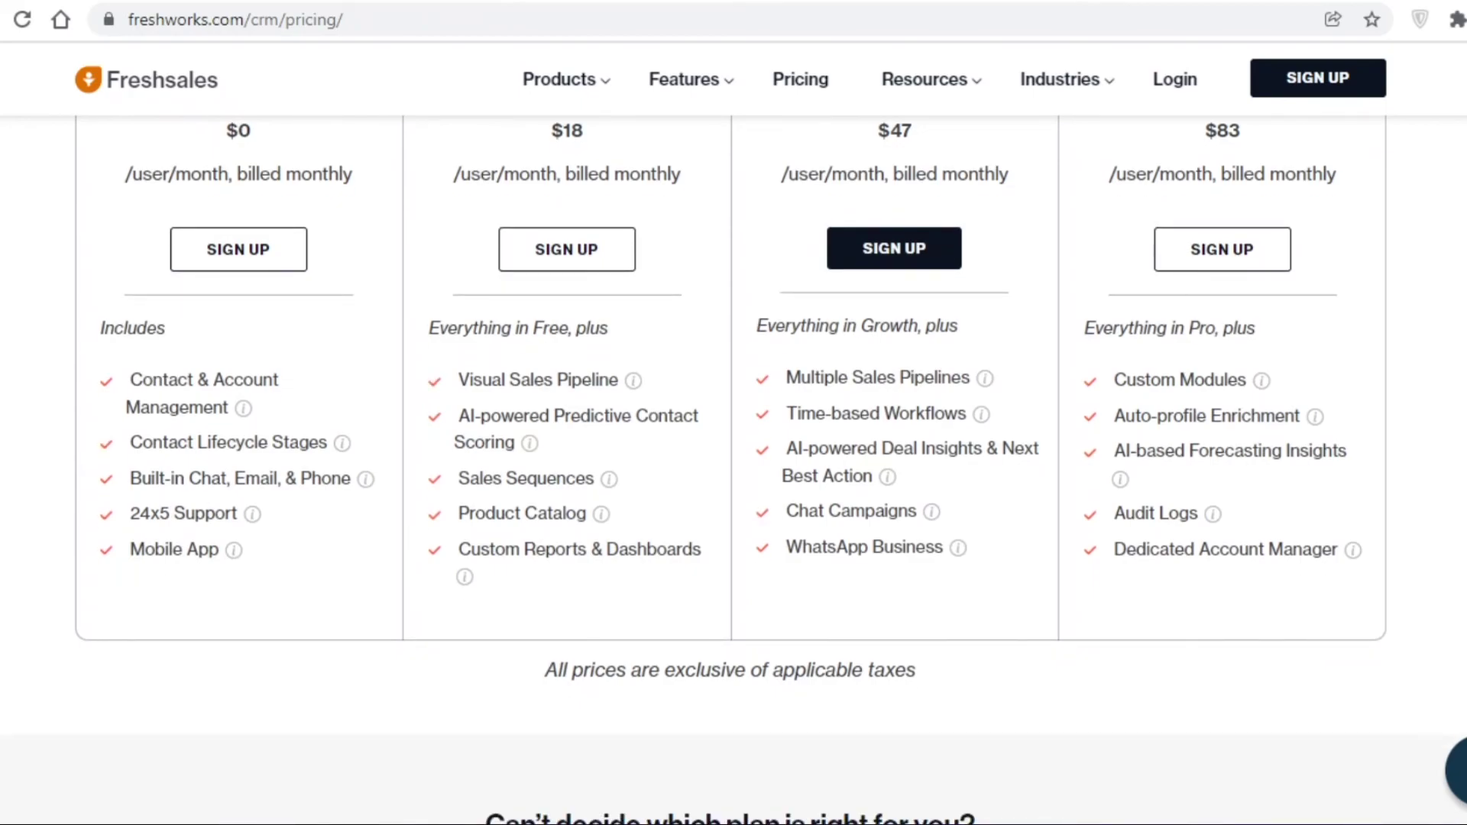
pyautogui.scroll(4, 733, 470)
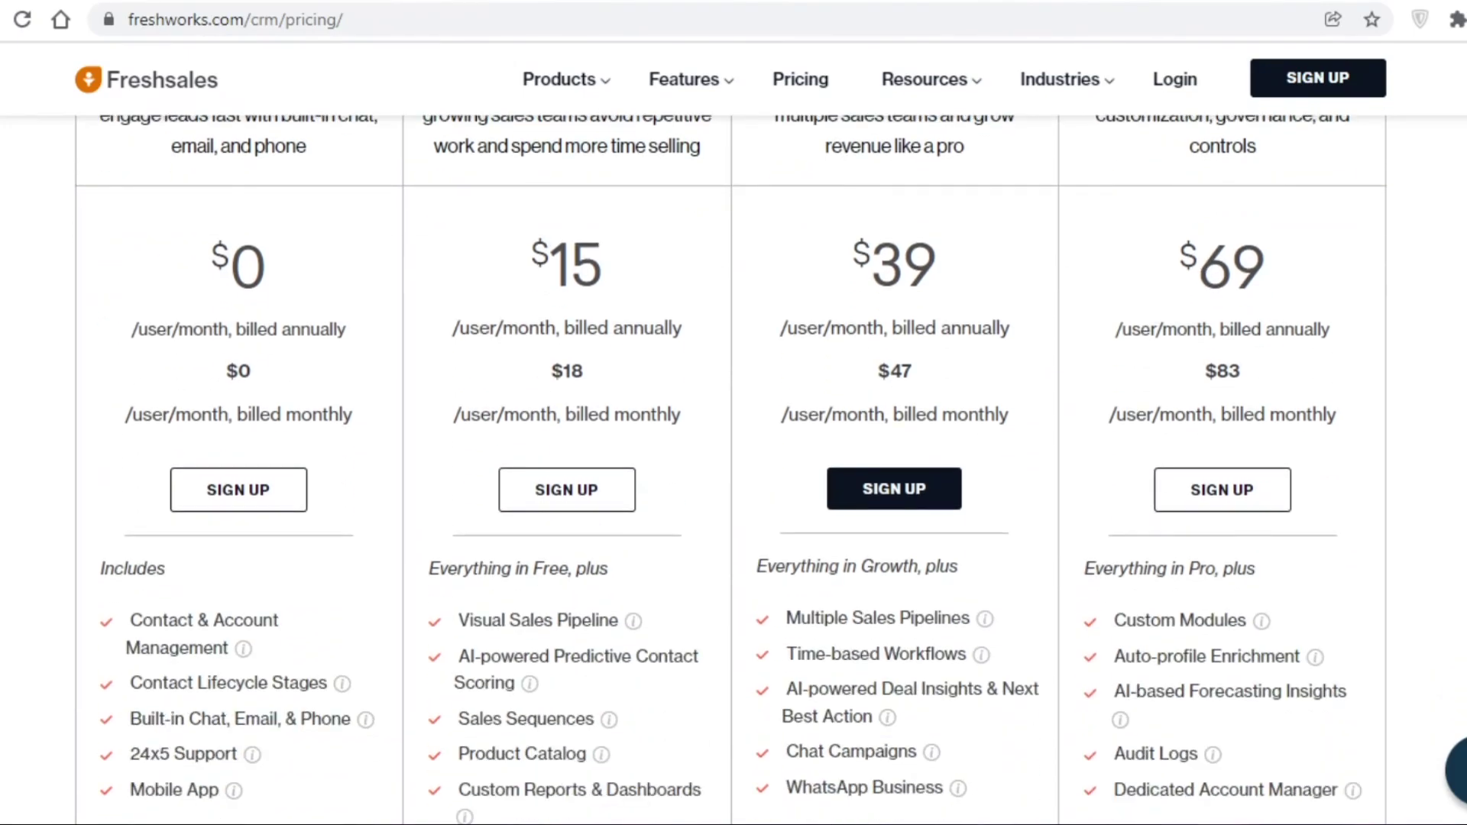
pyautogui.scroll(-2, 733, 470)
pyautogui.scroll(-5, 734, 470)
pyautogui.scroll(2, 733, 470)
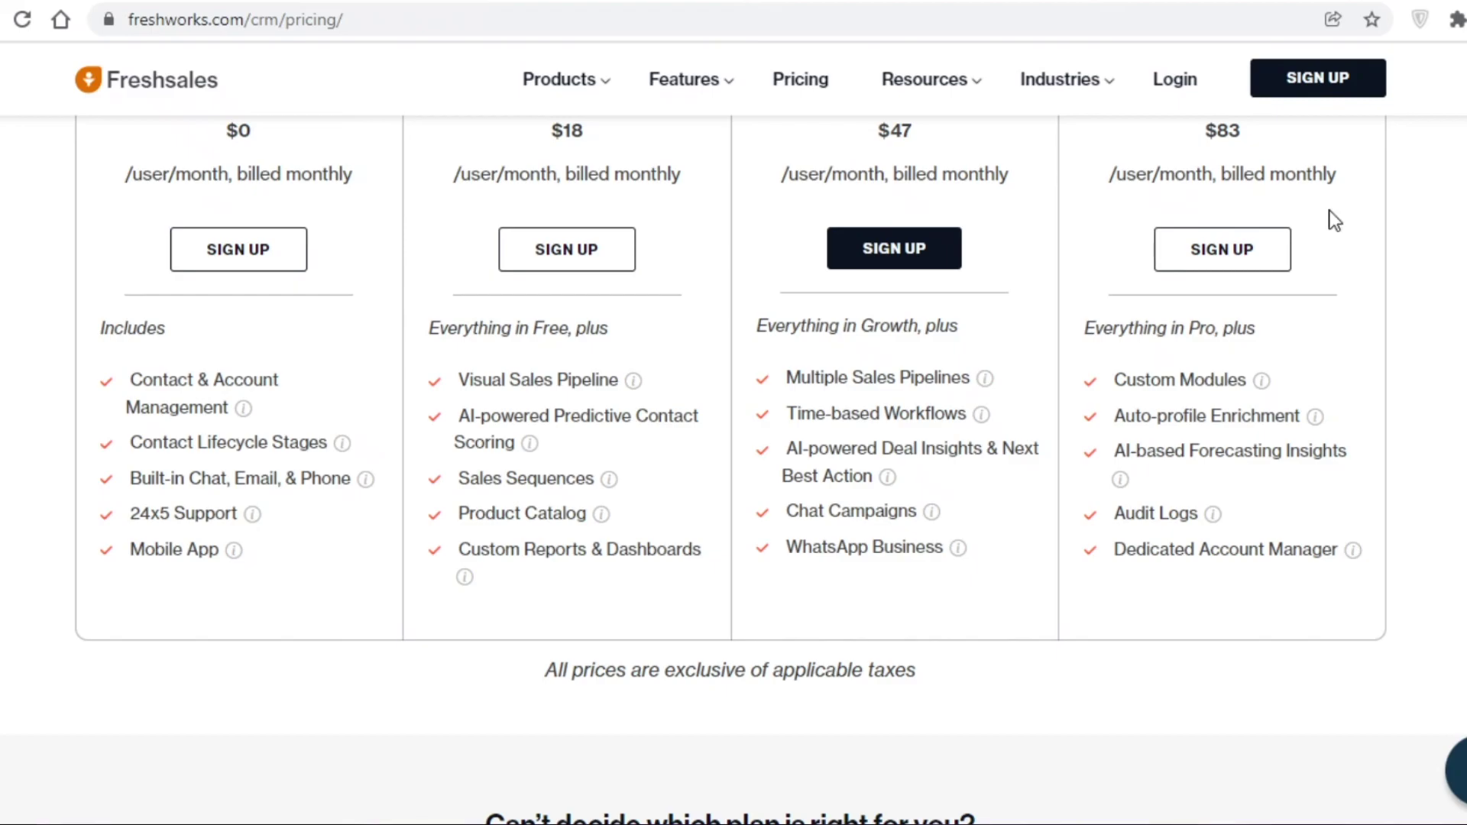
pyautogui.scroll(10, 964, 158)
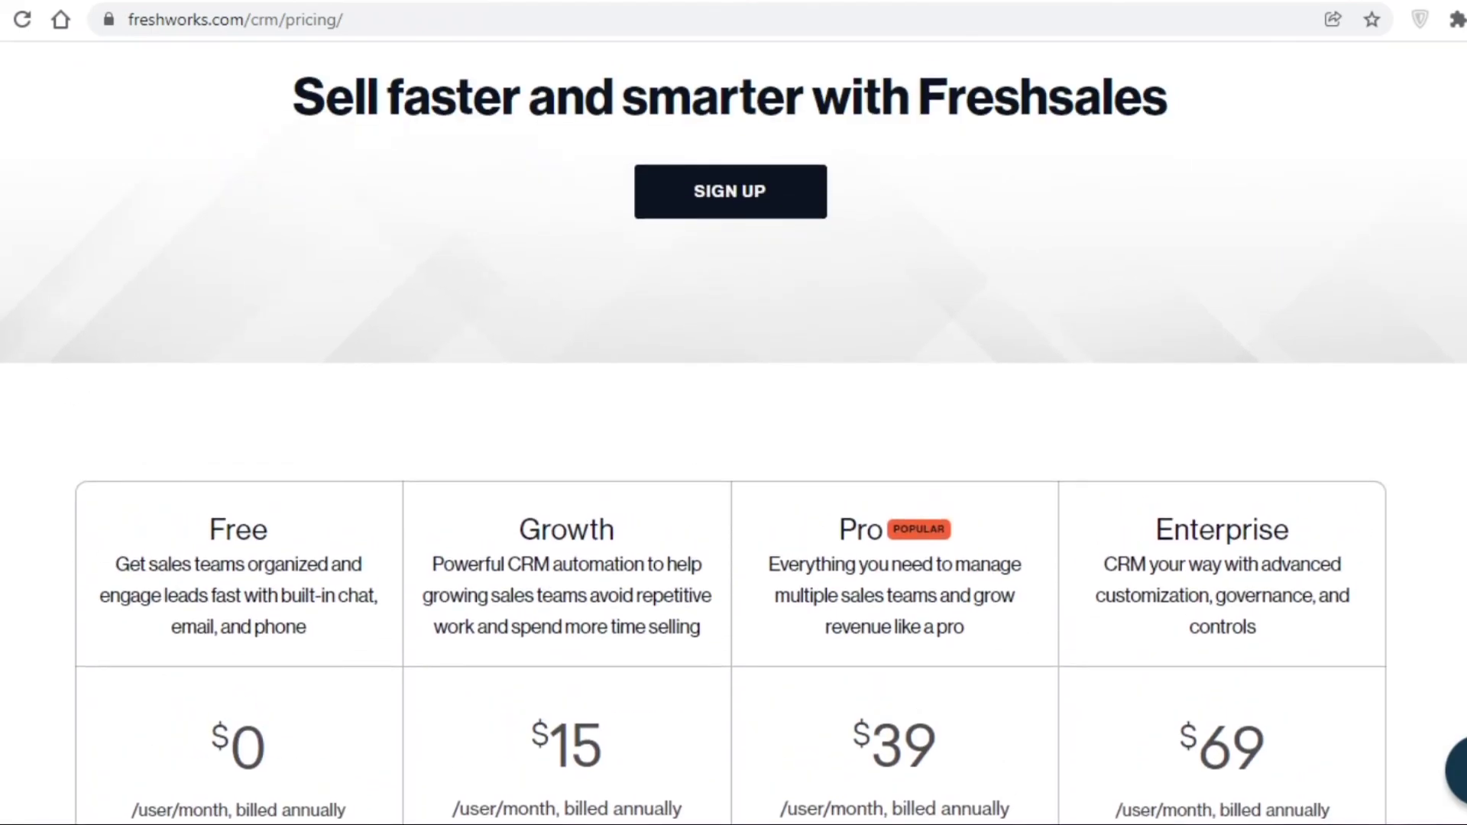
pyautogui.scroll(-7, 149, 657)
pyautogui.scroll(4, 157, 338)
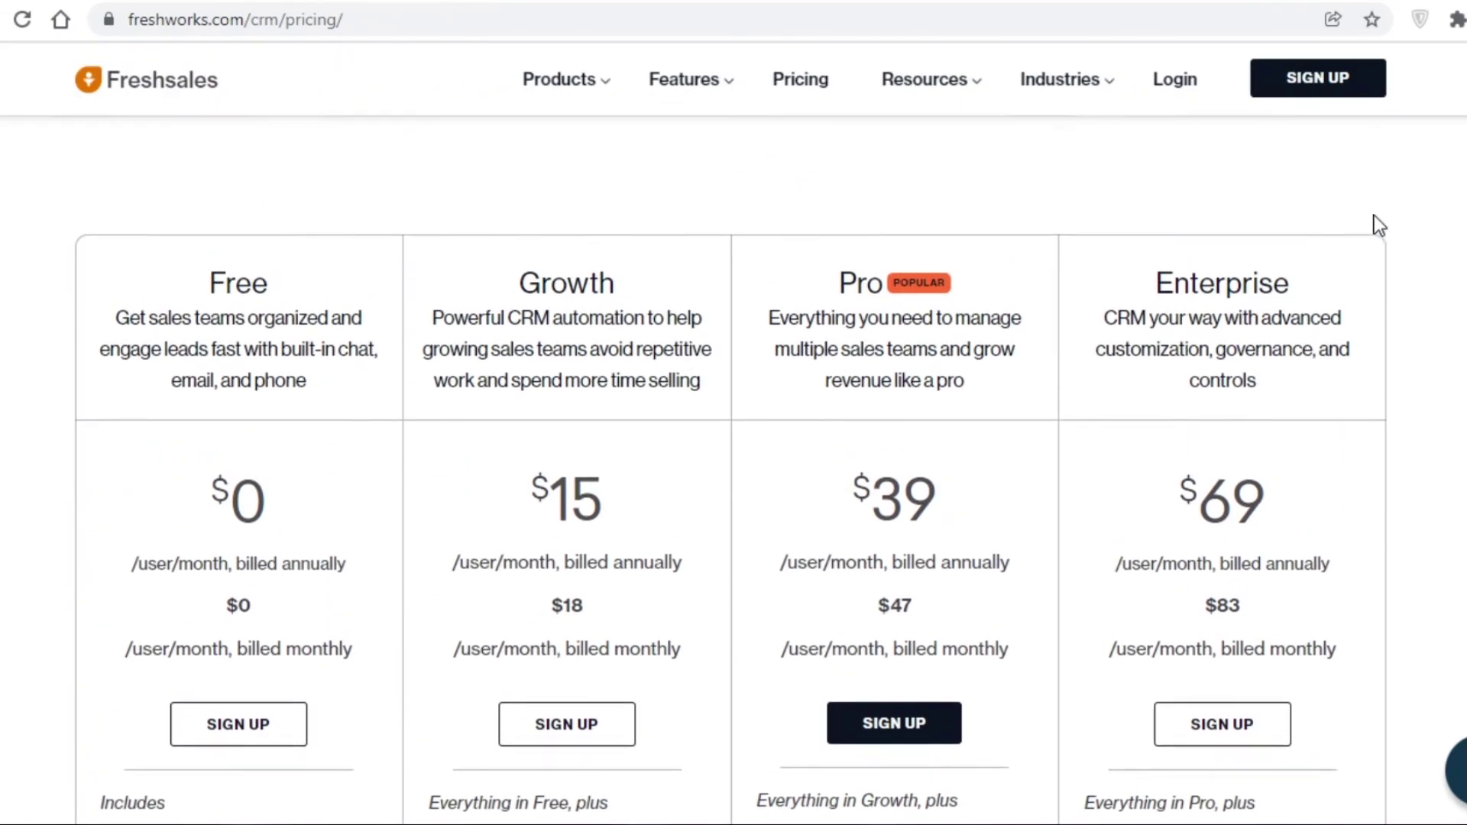
pyautogui.scroll(-1, 95, 496)
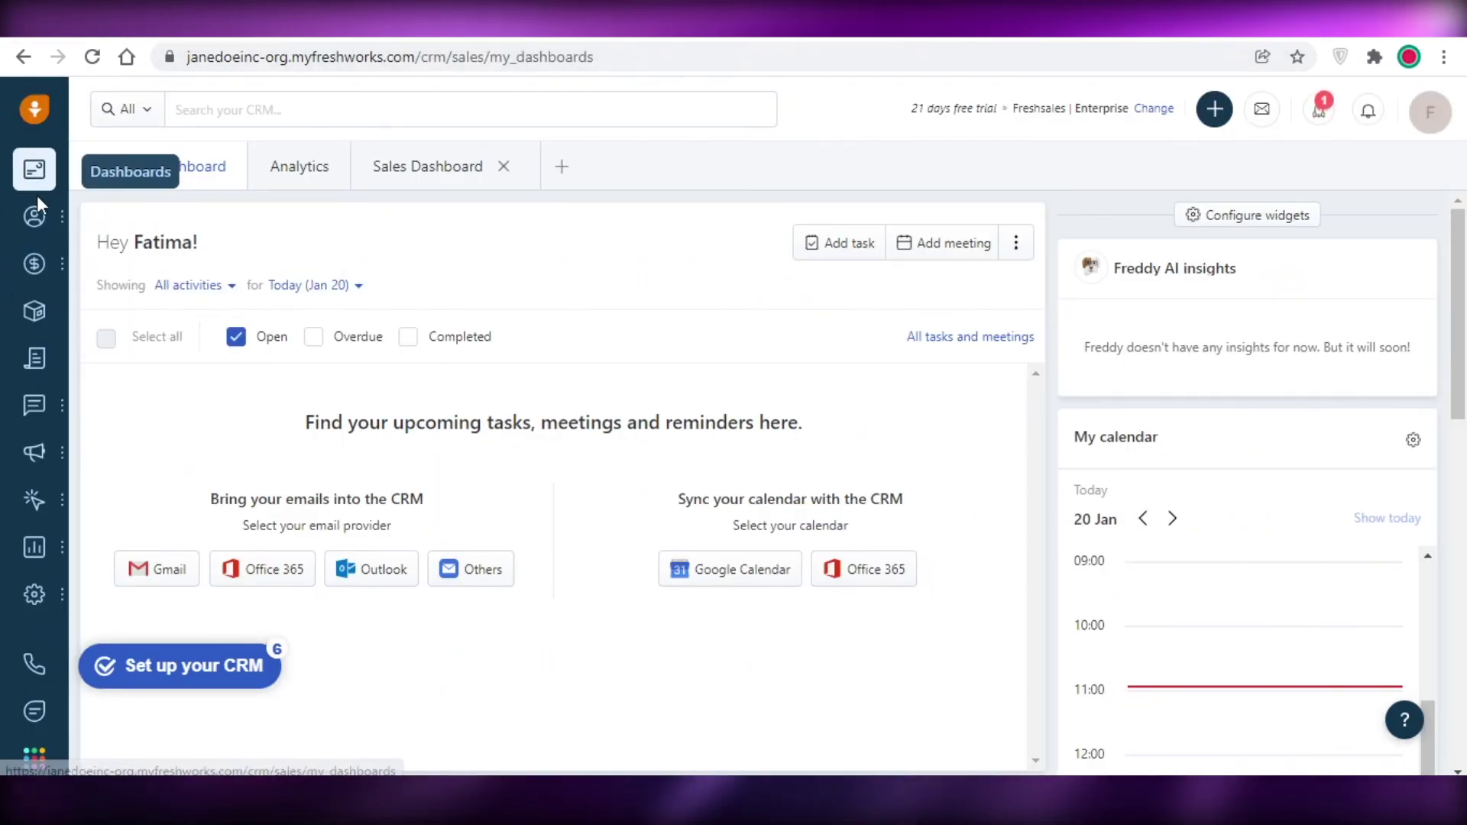
# Return to the Freshsales Activities Dashboard with today's tasks, Freddy AI insights and calendar
pyautogui.moveTo(38, 217)
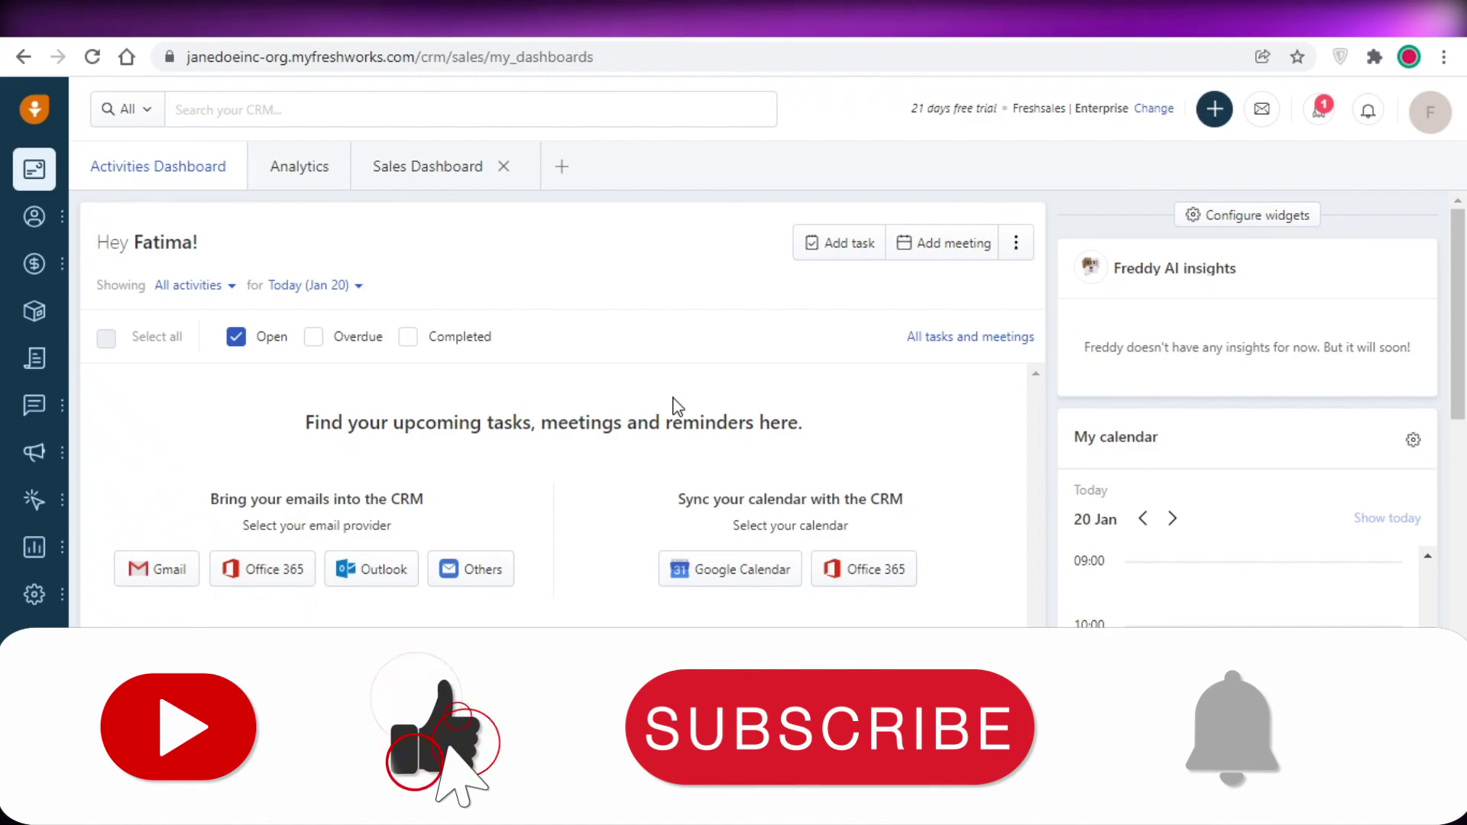